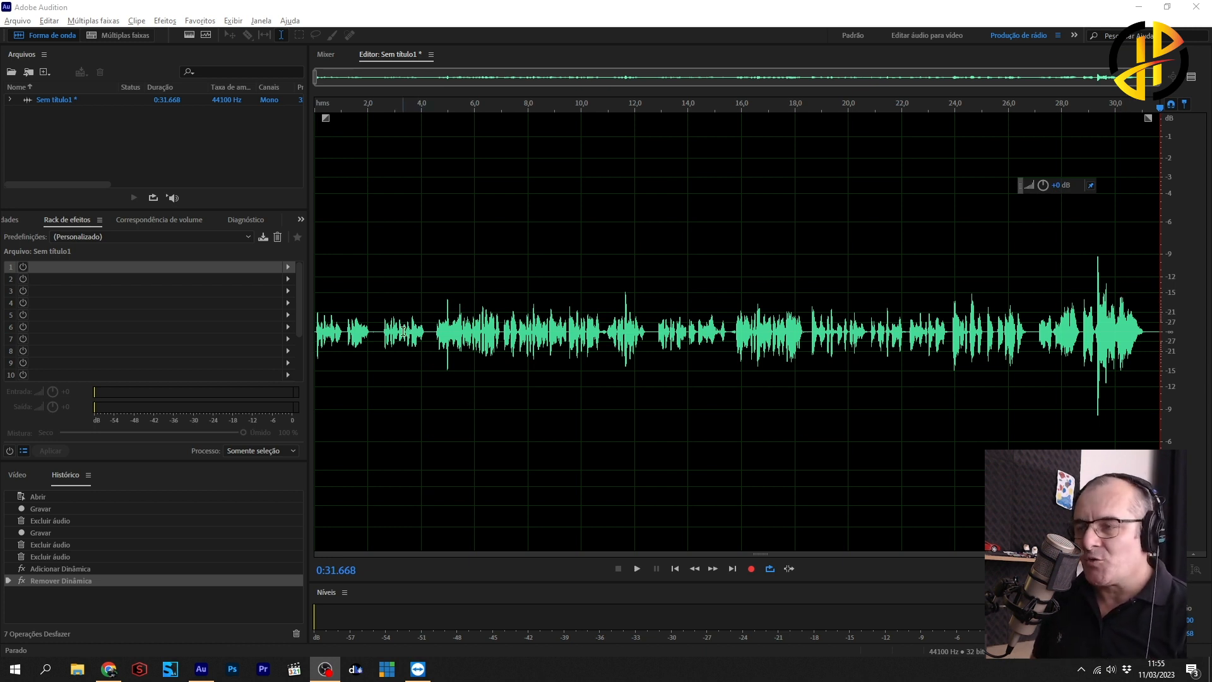
Mark the loud passage near 29.5 s and the medium-level passage from about 7.5 to 11 s for comparison.
left_click_drag(1099, 350, 1113, 351)
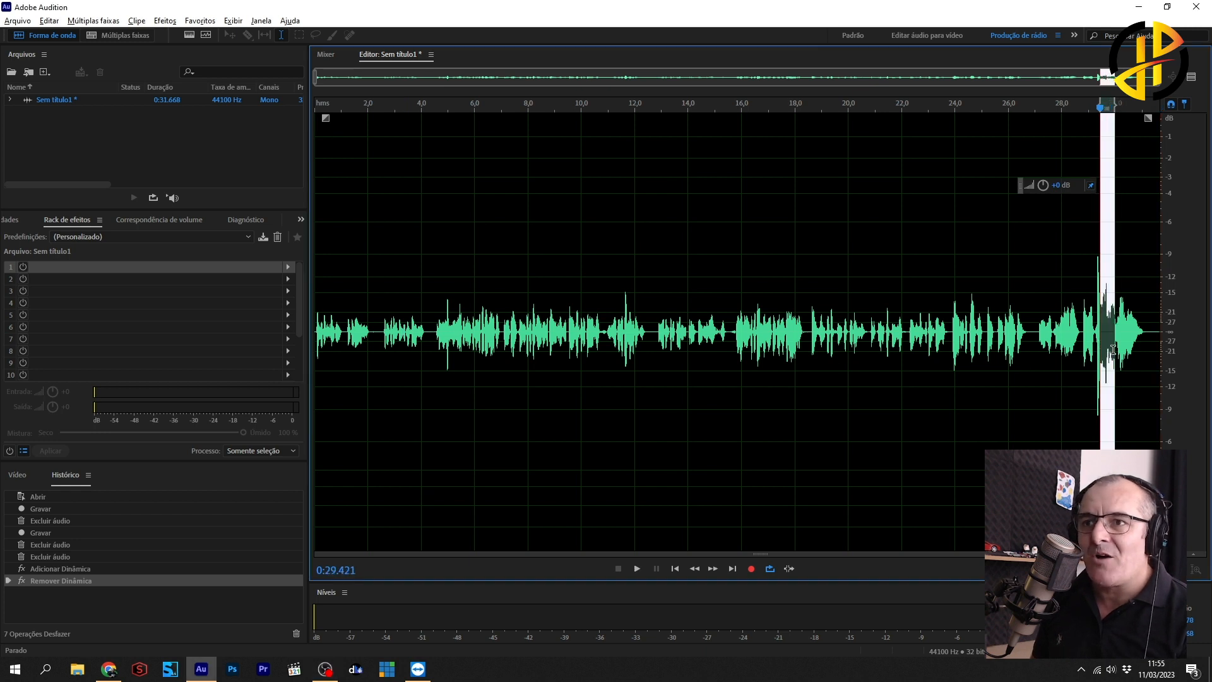
left_click(1087, 348)
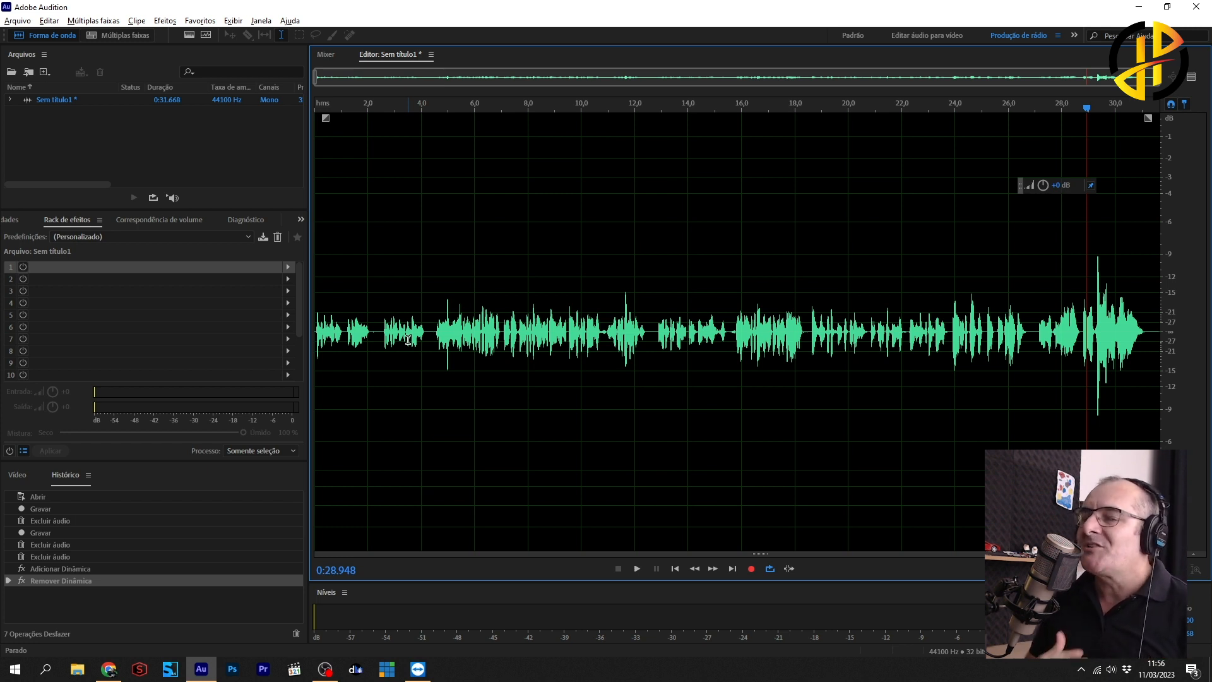
left_click_drag(514, 353, 607, 367)
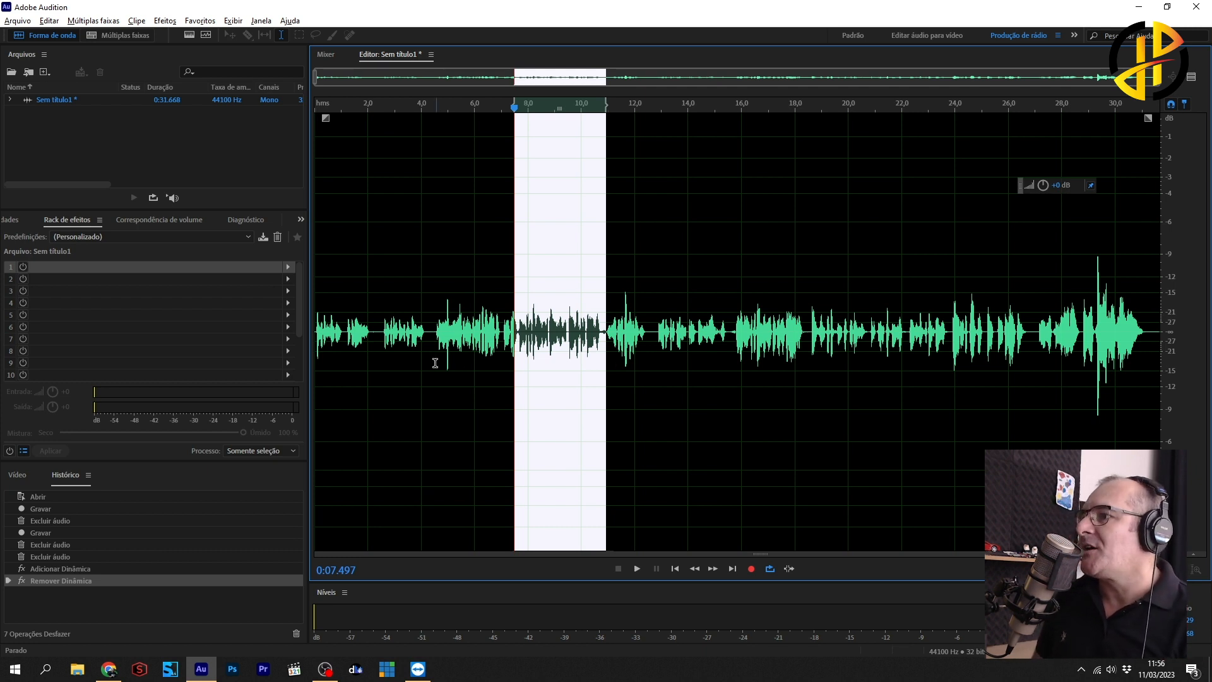
Play the quiet passage near 3 s and the loud one near 29 s, and select each to compare their levels.
left_click(391, 359)
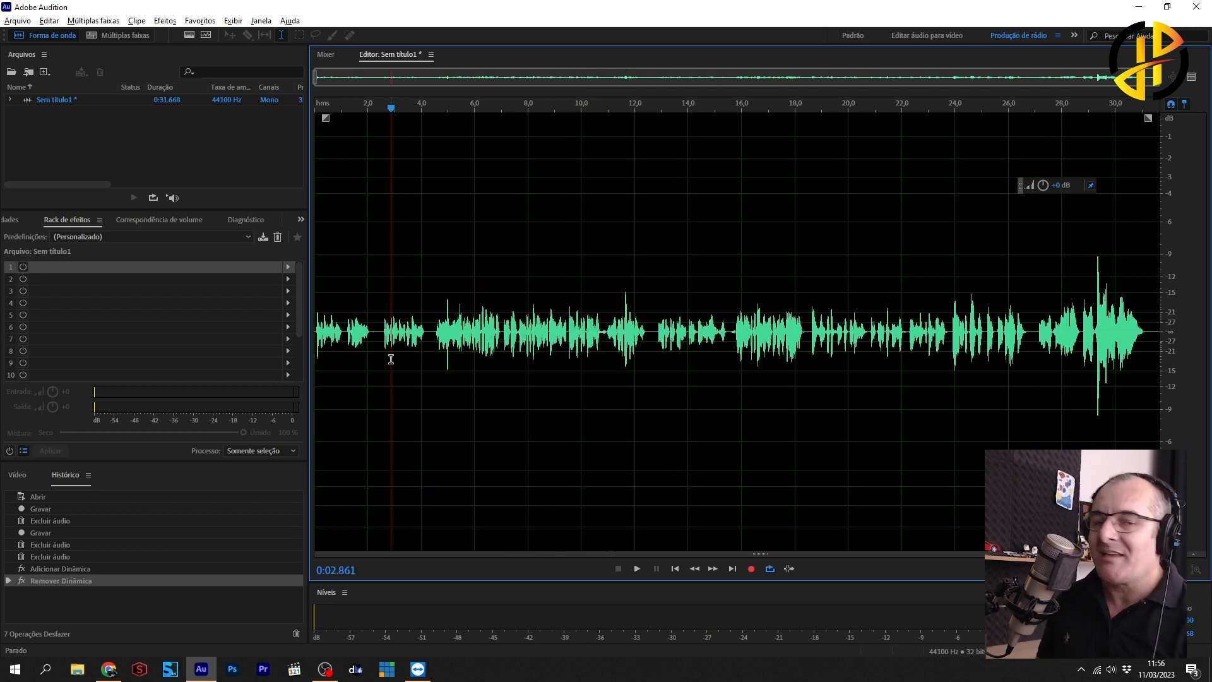
key("space")
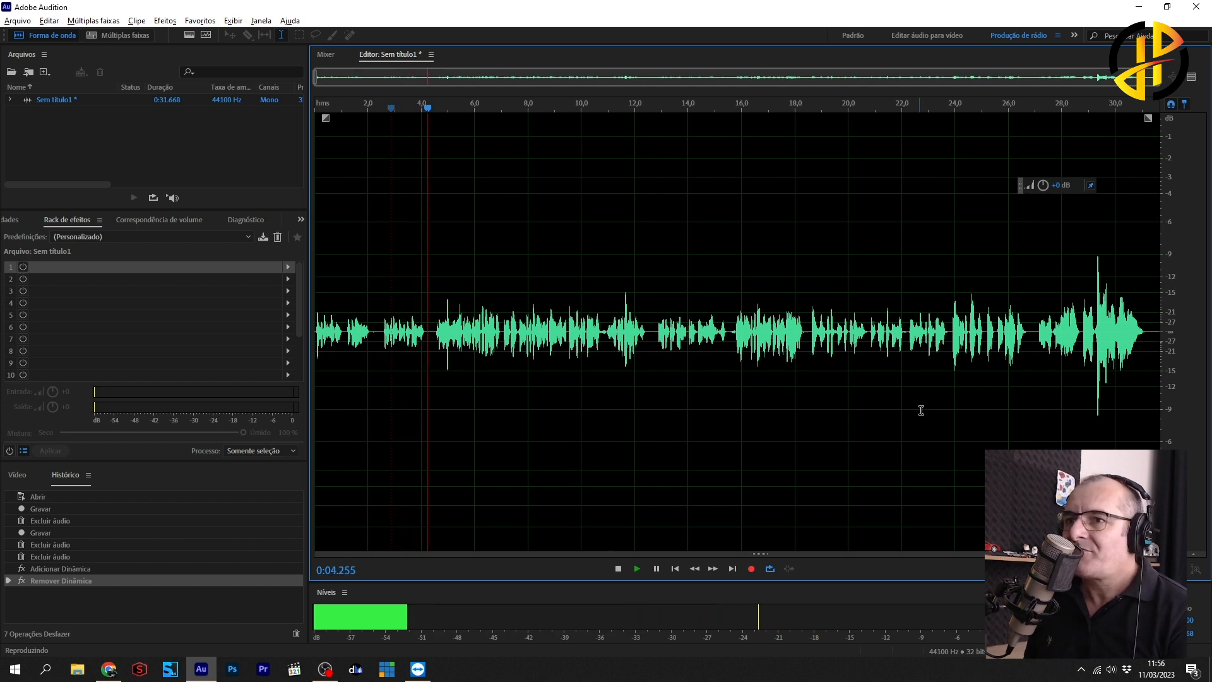
key("space")
left_click(1088, 384)
key("space")
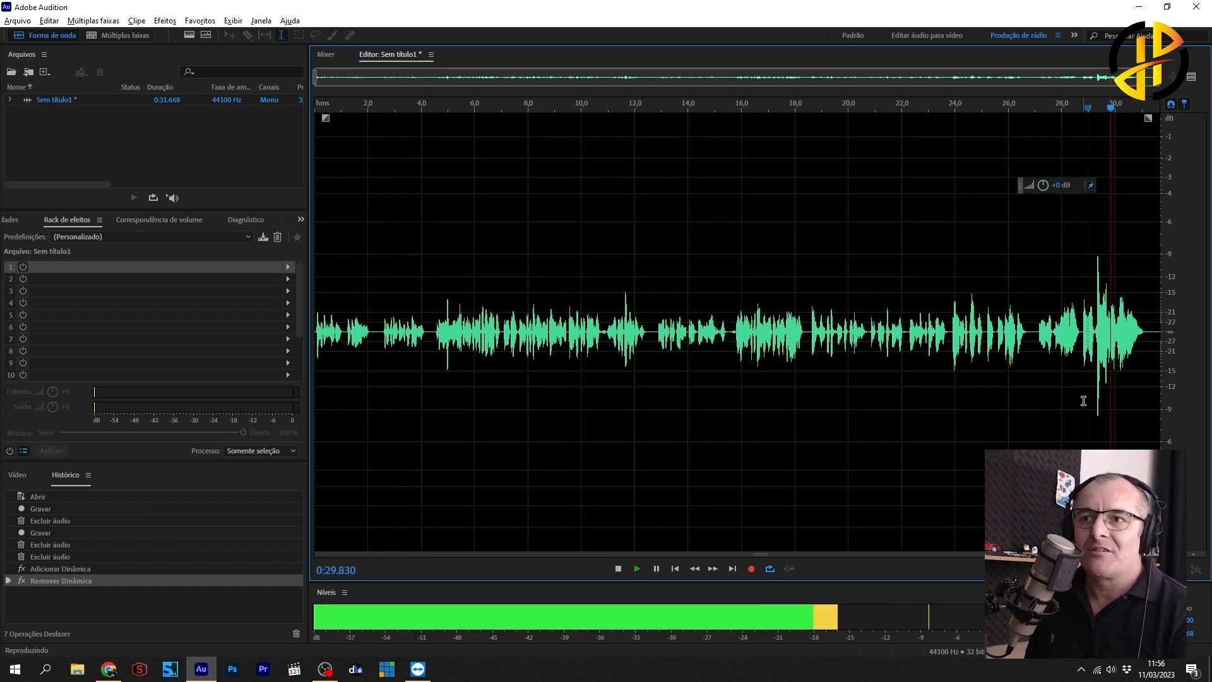
left_click(464, 374)
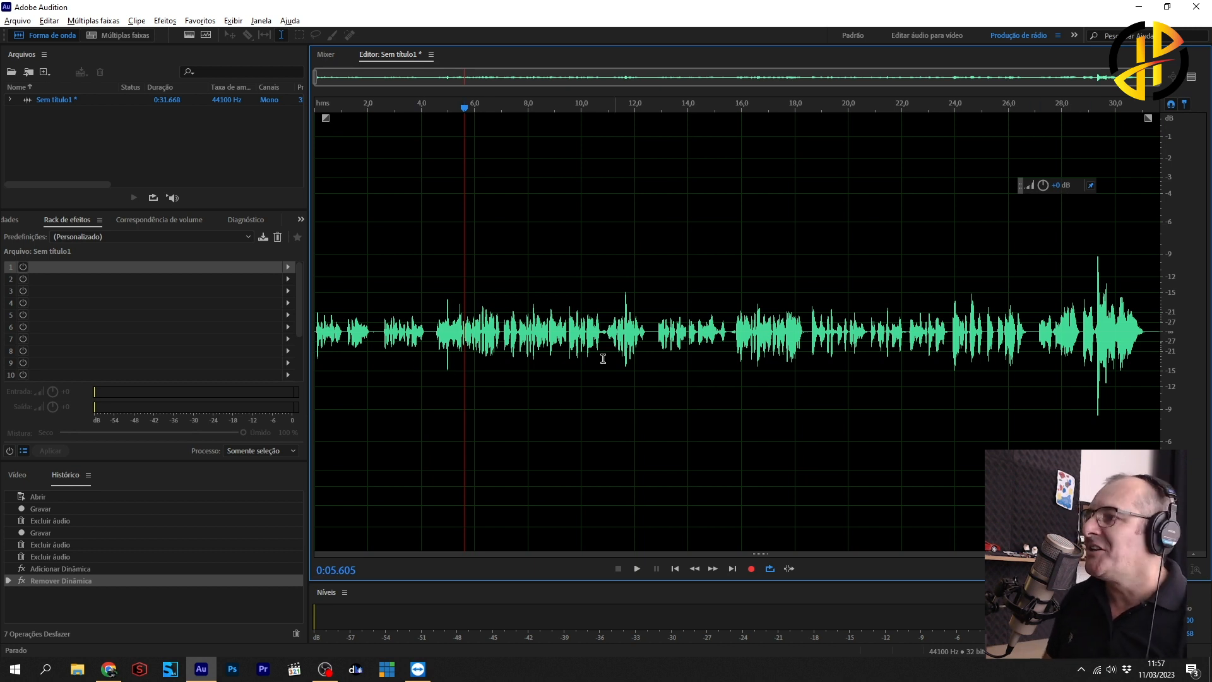
left_click_drag(390, 348, 413, 348)
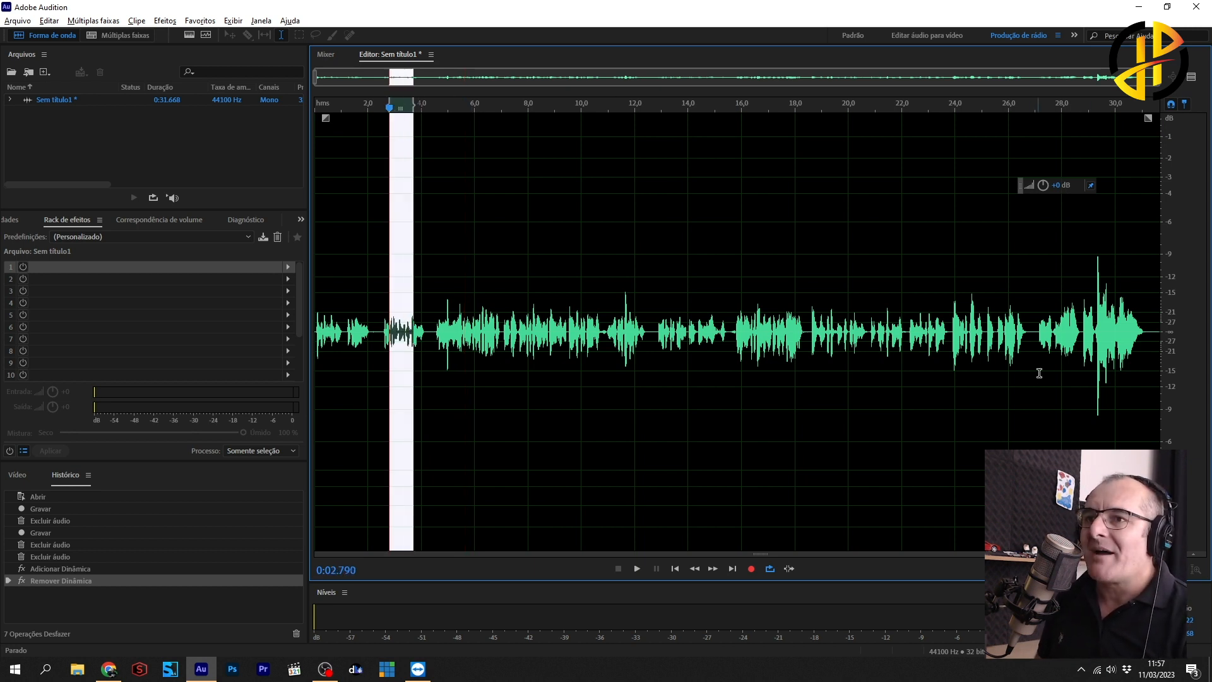
left_click_drag(1096, 363, 1127, 366)
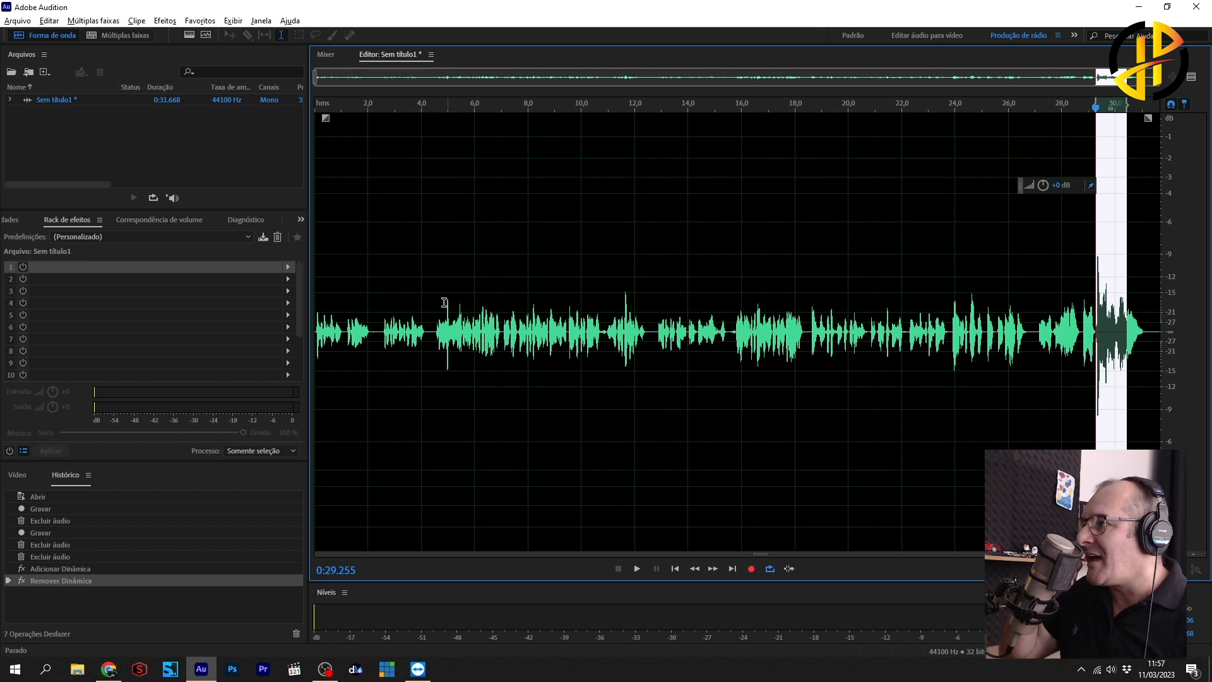
Add the Dinâmica effect to the first slot of the effects rack and enable its Compactador section.
left_click(291, 272)
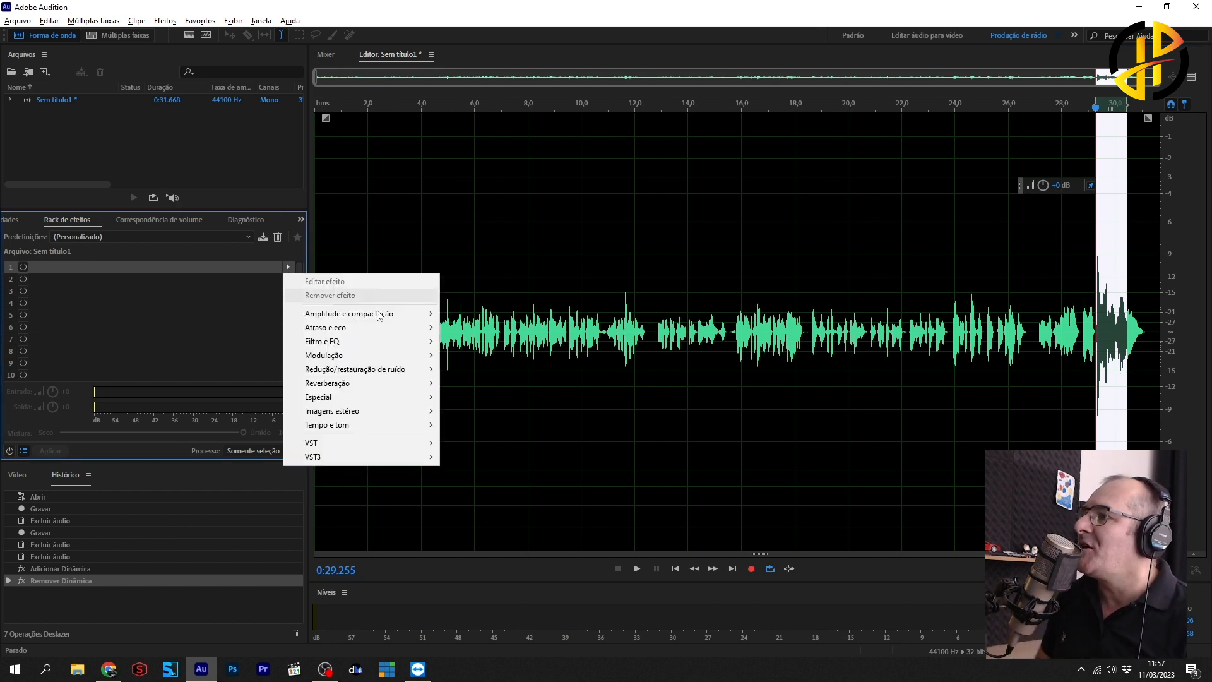
mouse_move(400, 315)
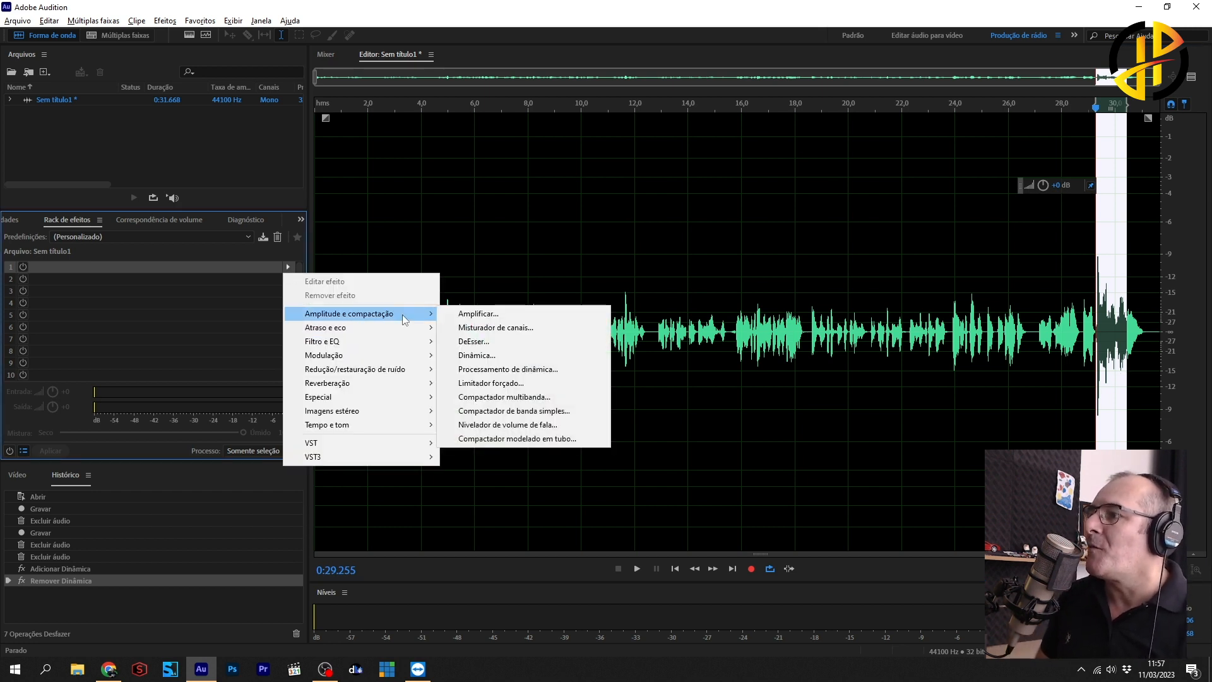
left_click(510, 360)
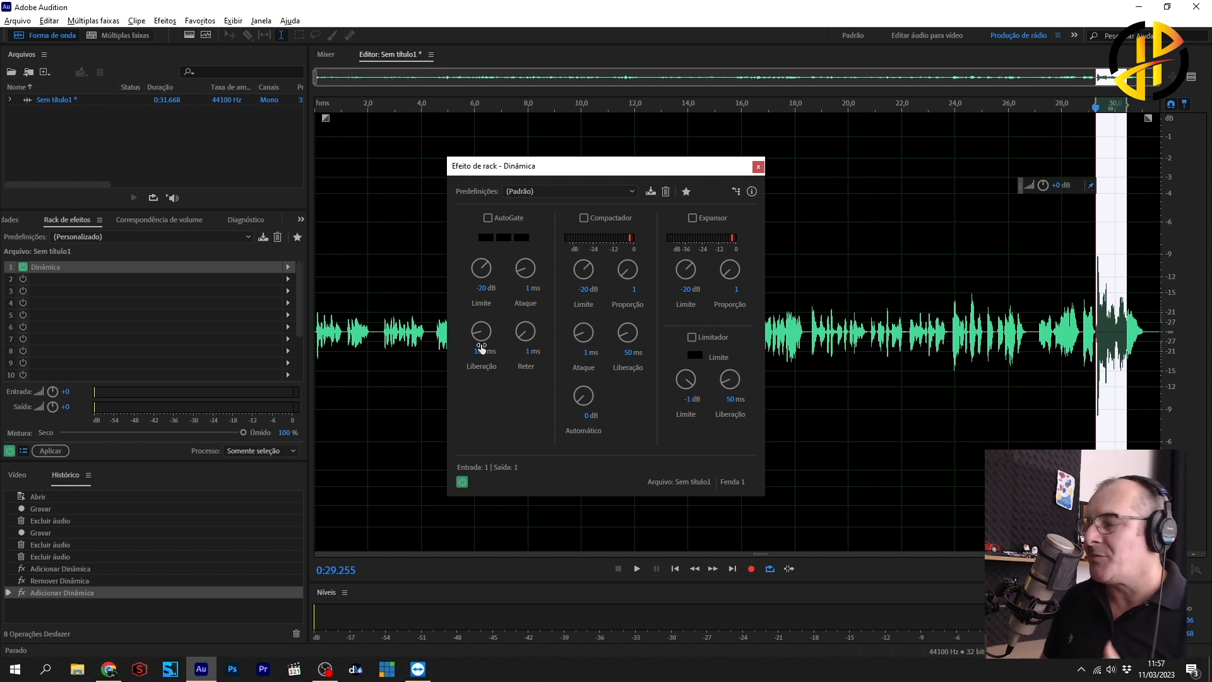
left_click(837, 344)
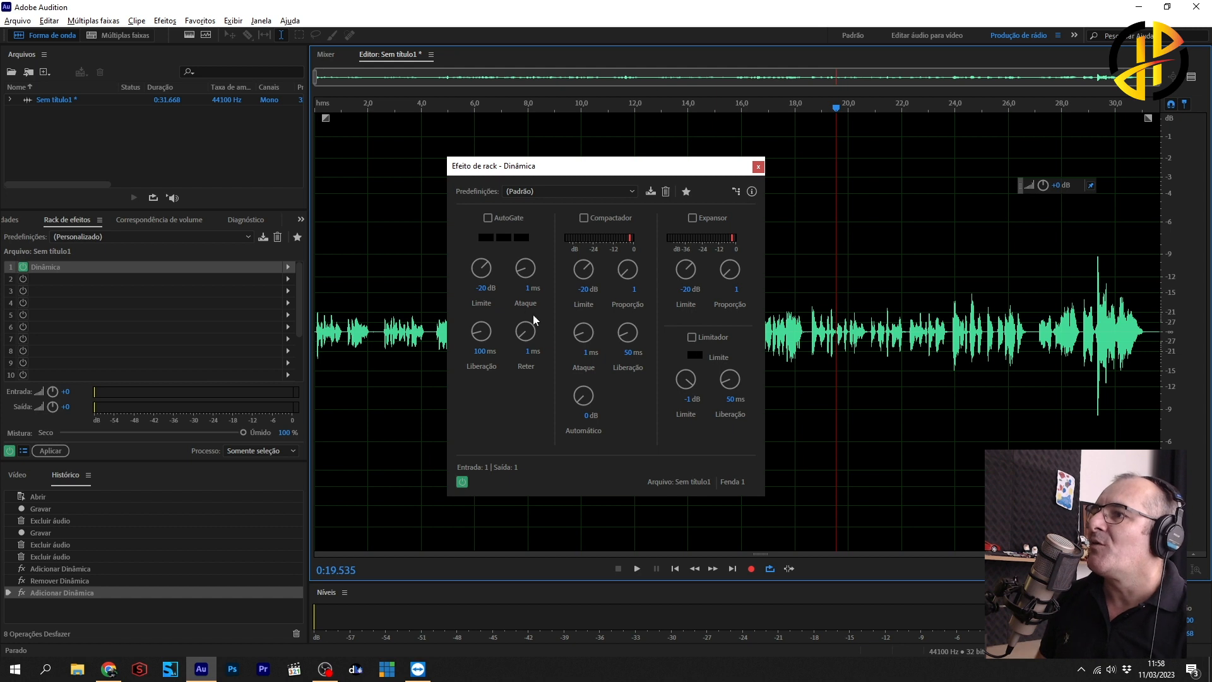
left_click(584, 219)
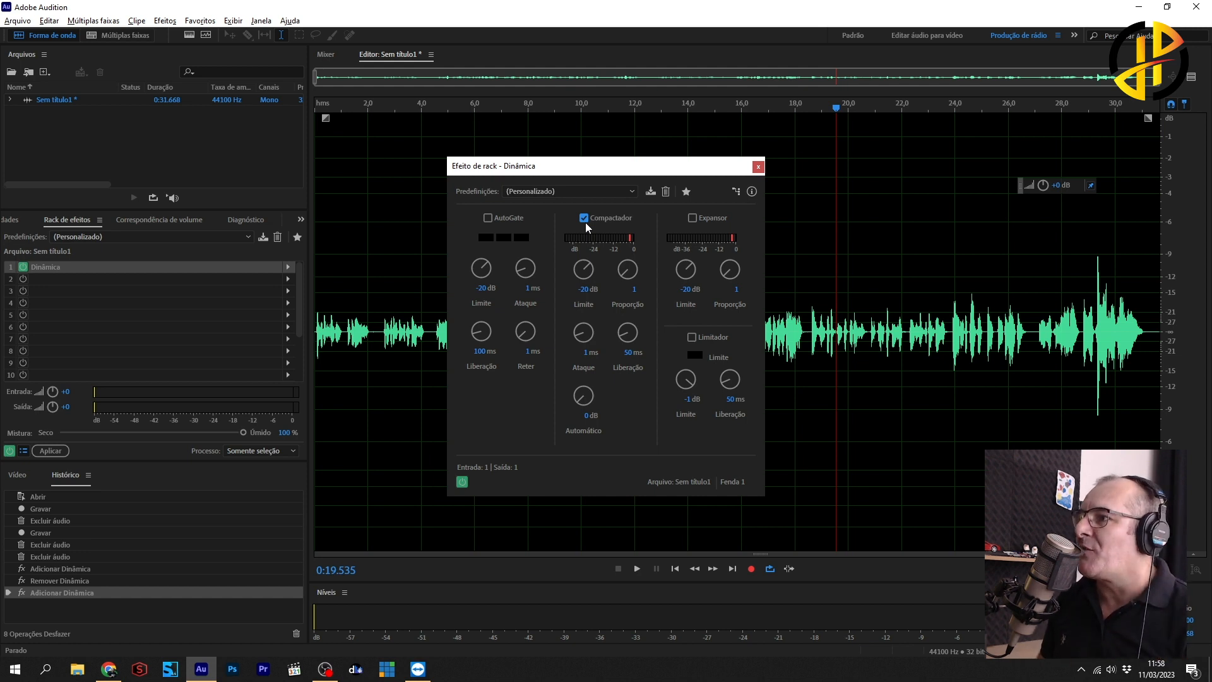
Play the quiet passage from about 2.8 s with the compressor enabled to check its level.
left_click(399, 322)
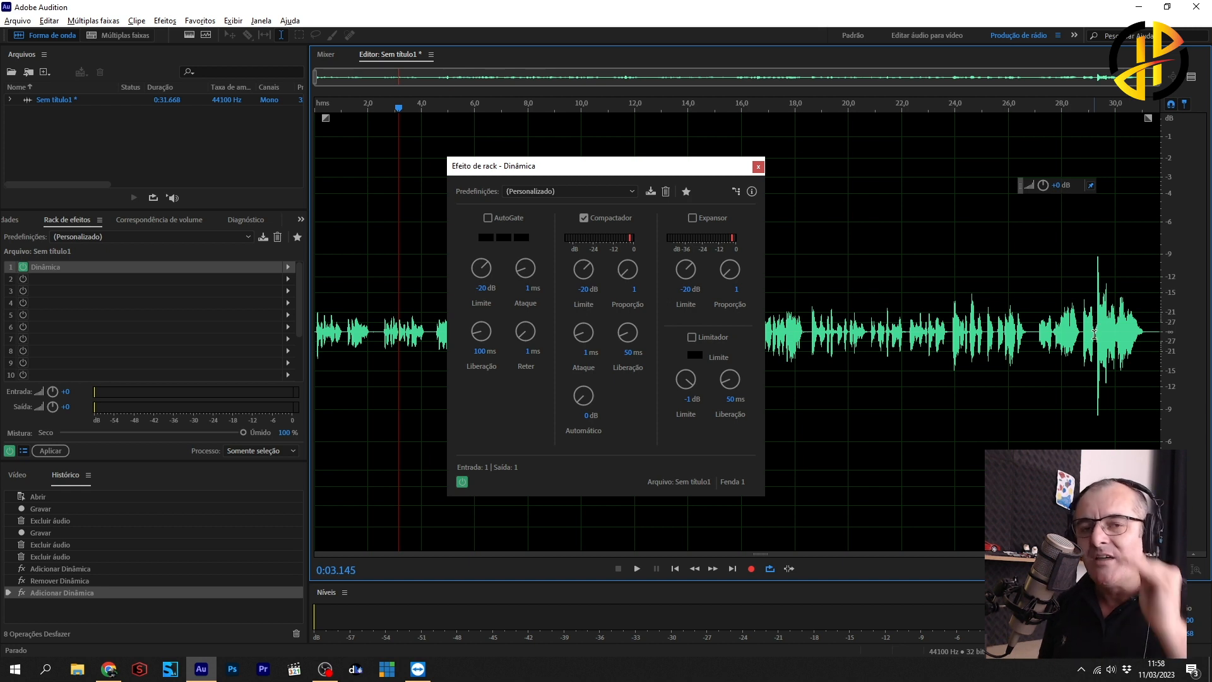
left_click(392, 284)
left_click(390, 286)
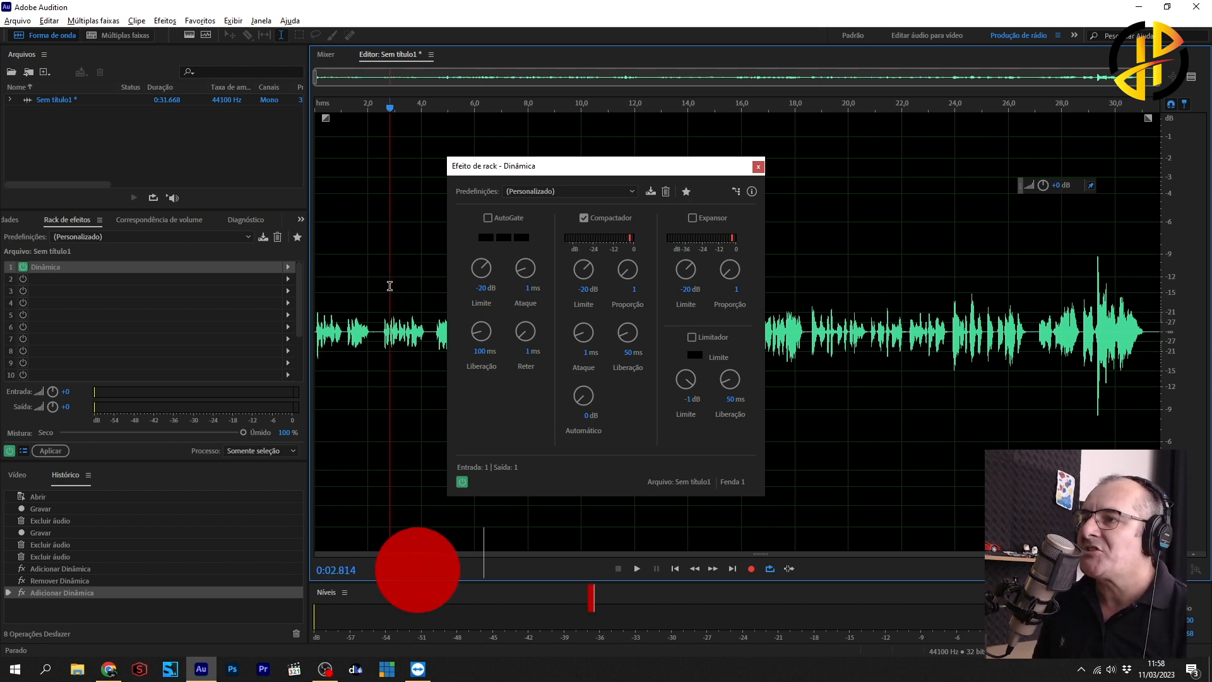
key("space")
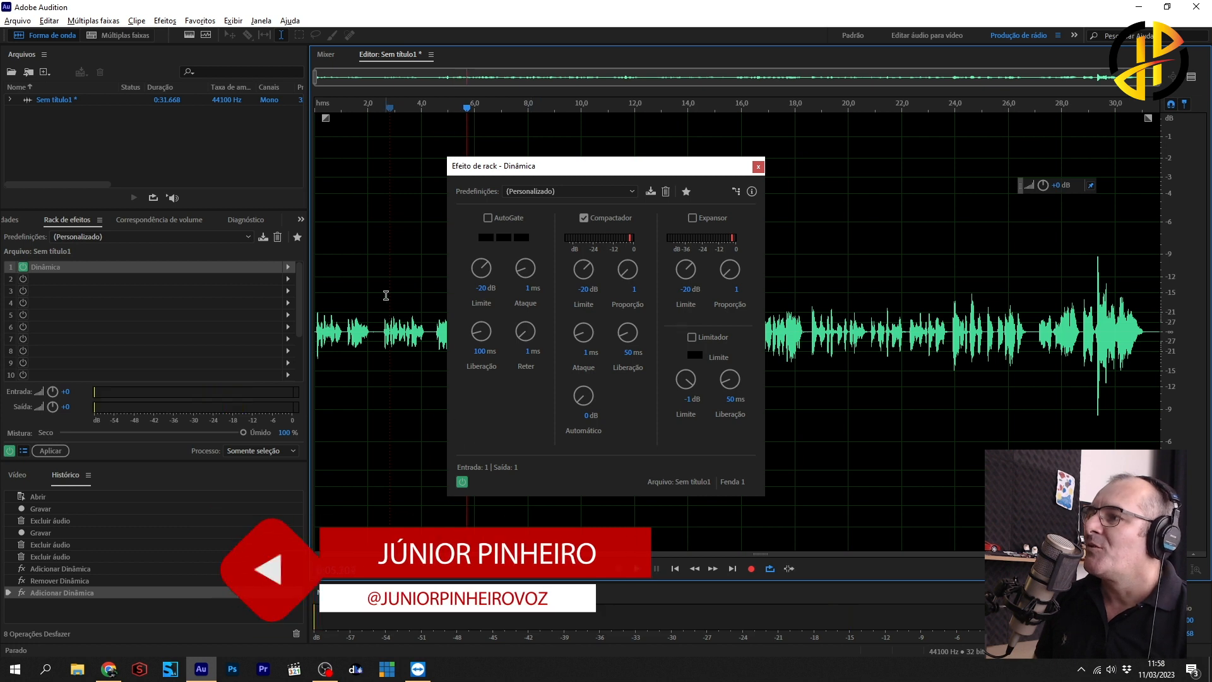
left_click(387, 289)
key("space")
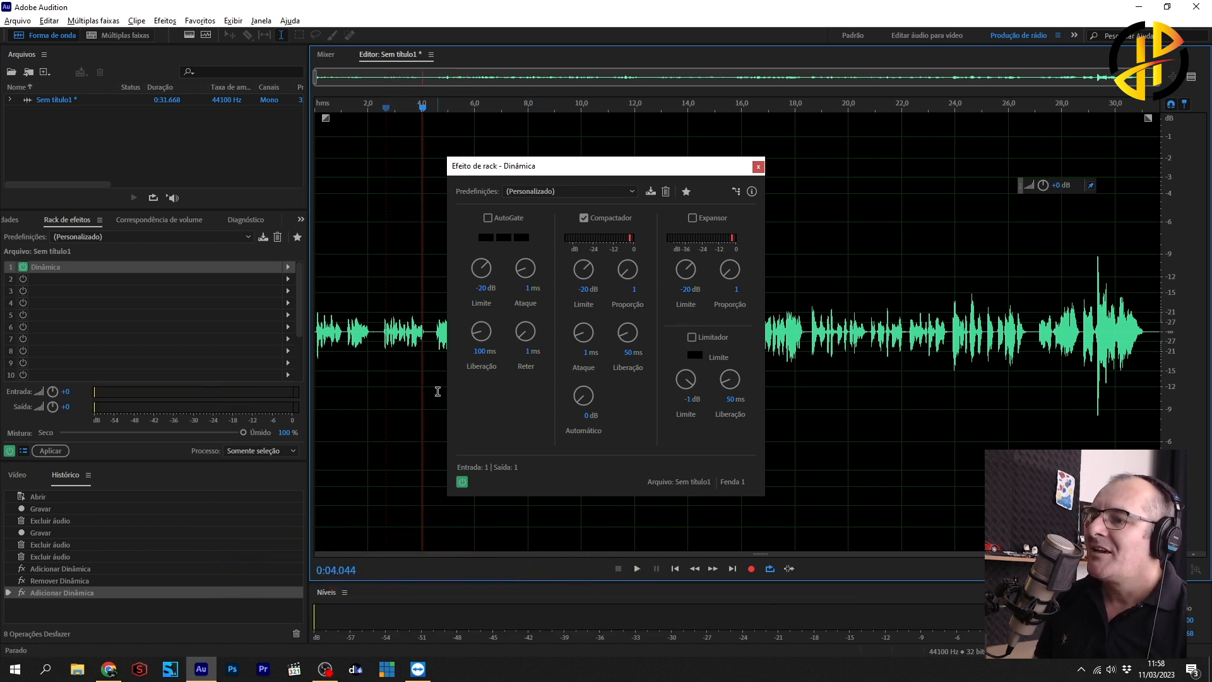
Set the compressor's Limite (threshold) to -24 dB.
left_click_drag(589, 271, 592, 289)
left_click(589, 290)
type("-24")
key("Return")
Play the quiet passage near 2.7 s and the loud one near 29 s, comparing their levels with the -24 dB threshold.
left_click(388, 265)
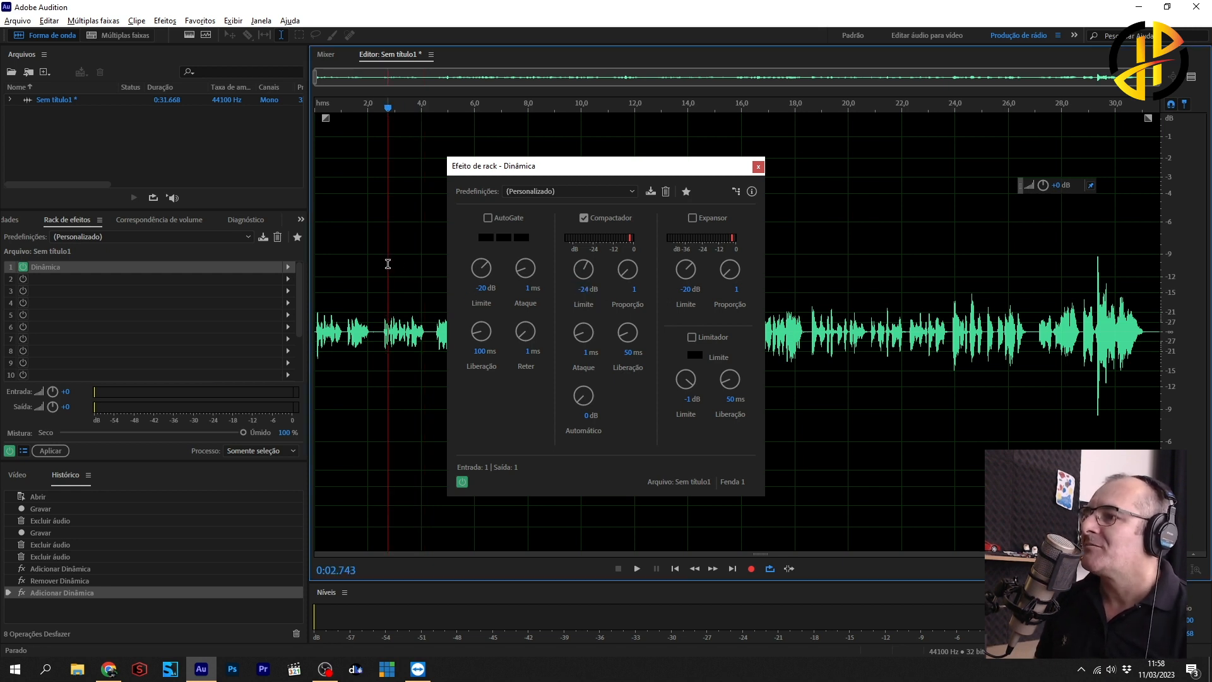
key("space")
key("space")
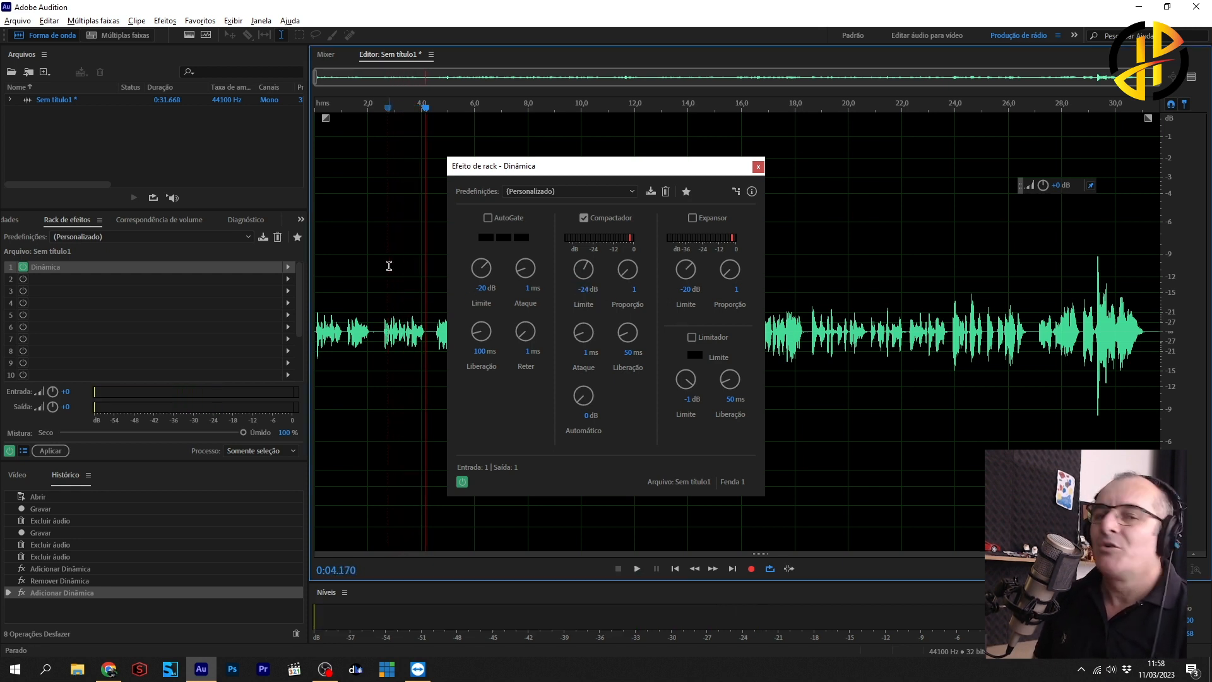
left_click(1087, 319)
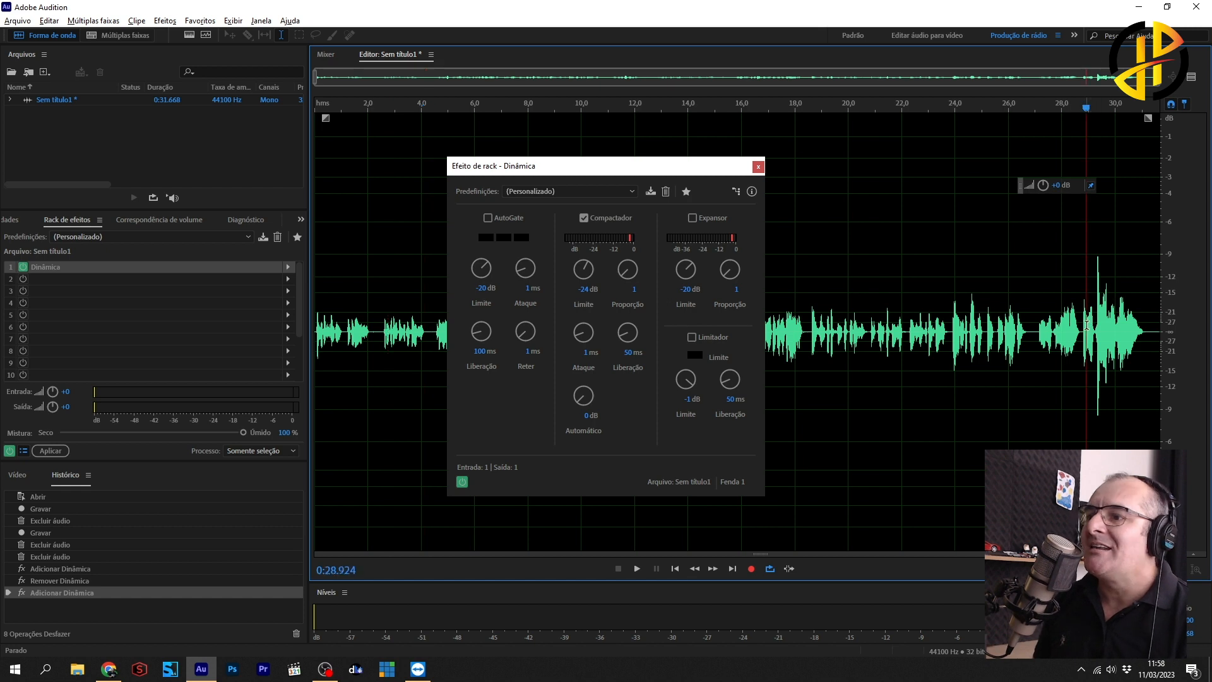
key("space")
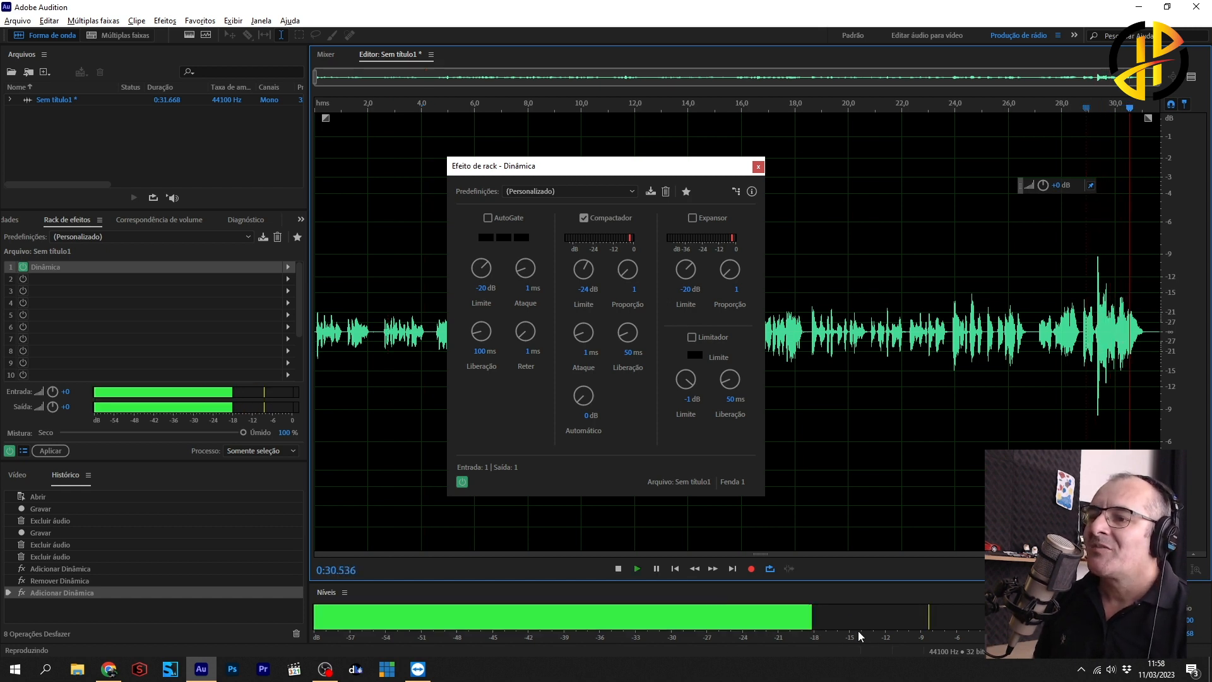
key("space")
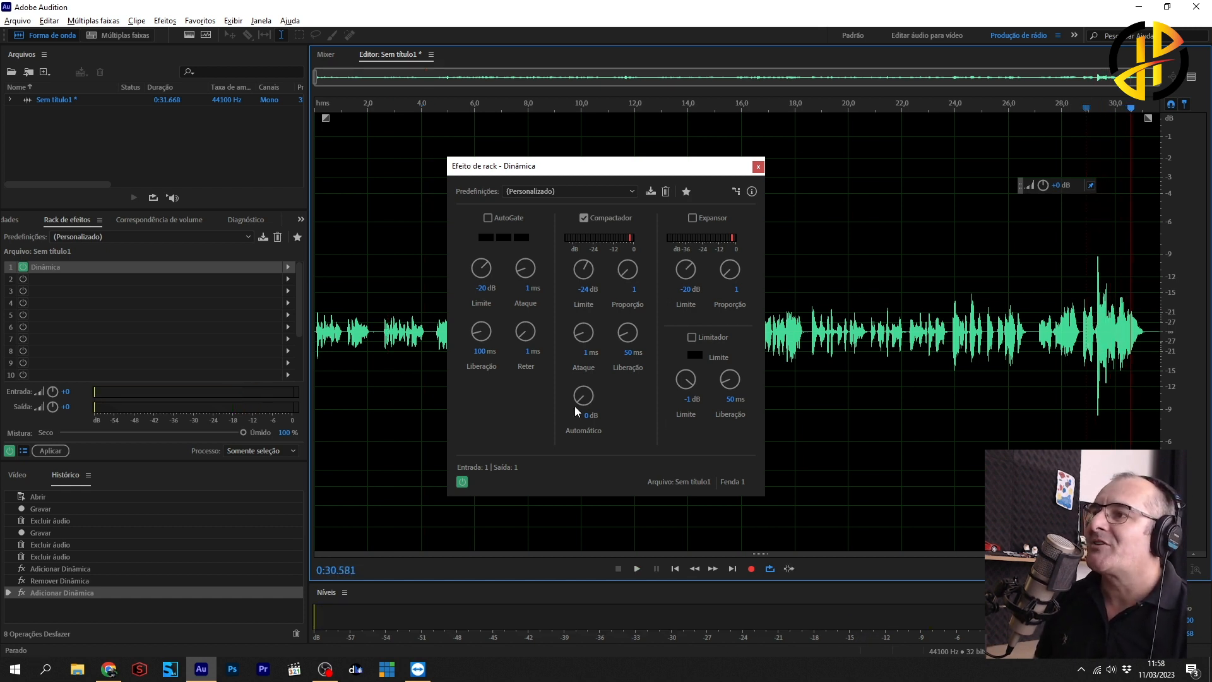
left_click(386, 302)
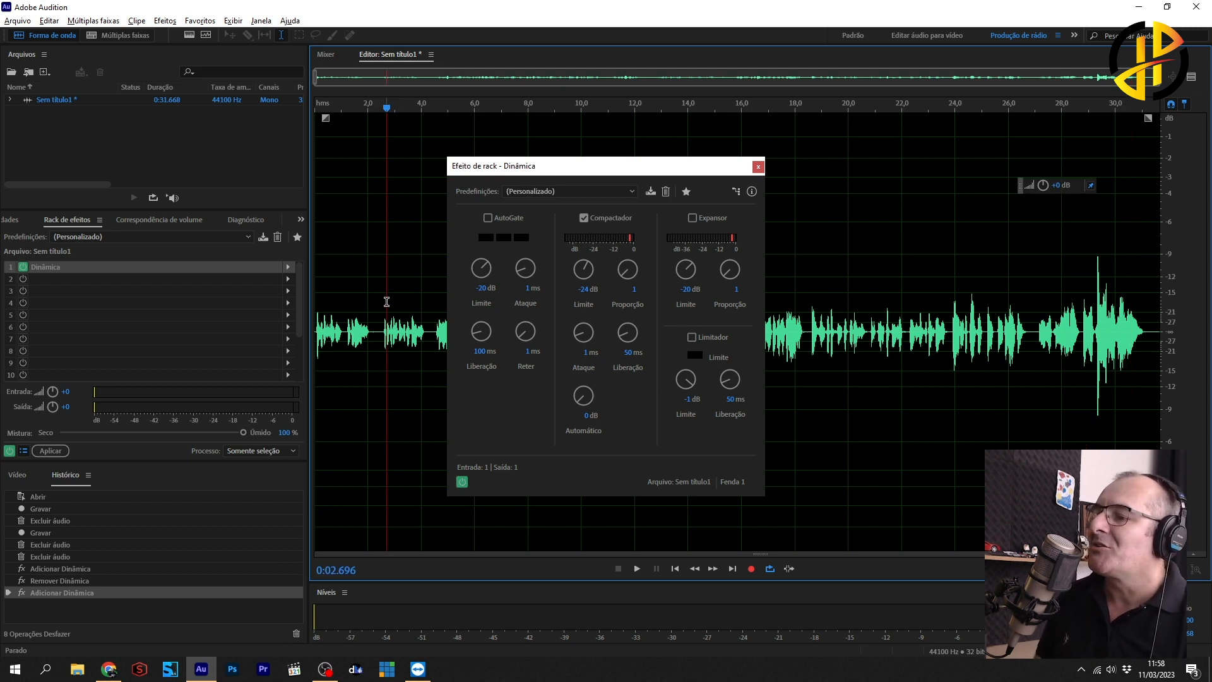
key("space")
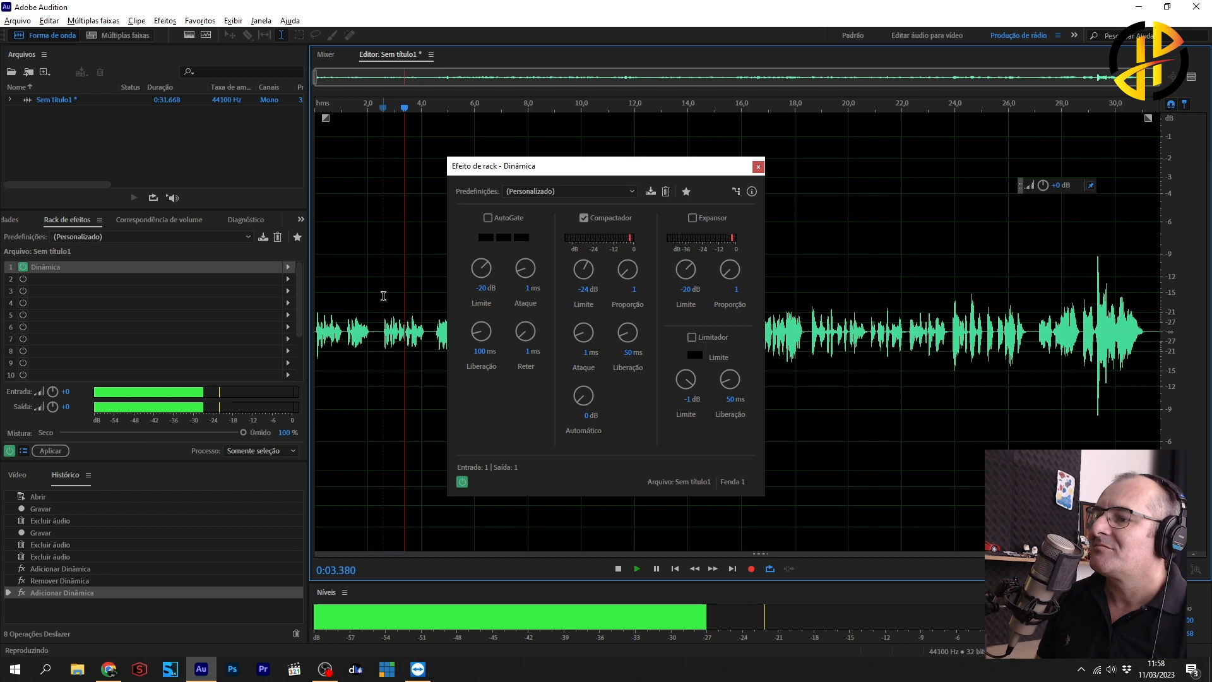
key("space")
Set the compressor's Limite (threshold) to -23 dB.
left_click(586, 287)
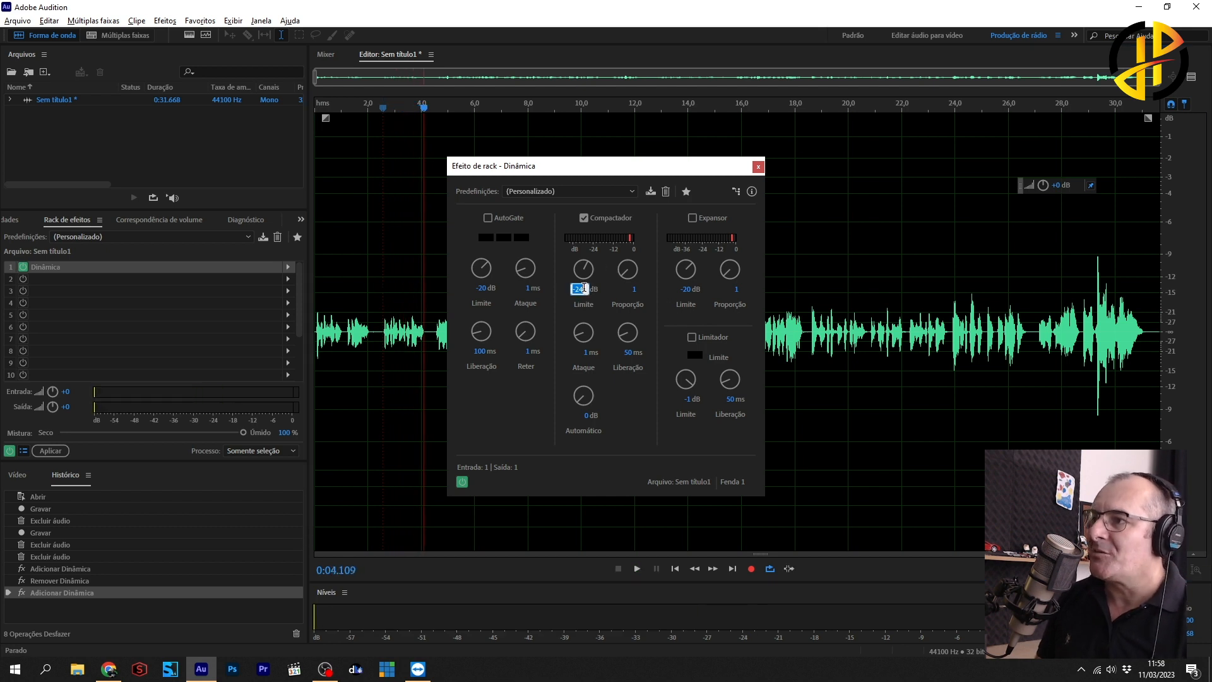
type("-20")
key("Return")
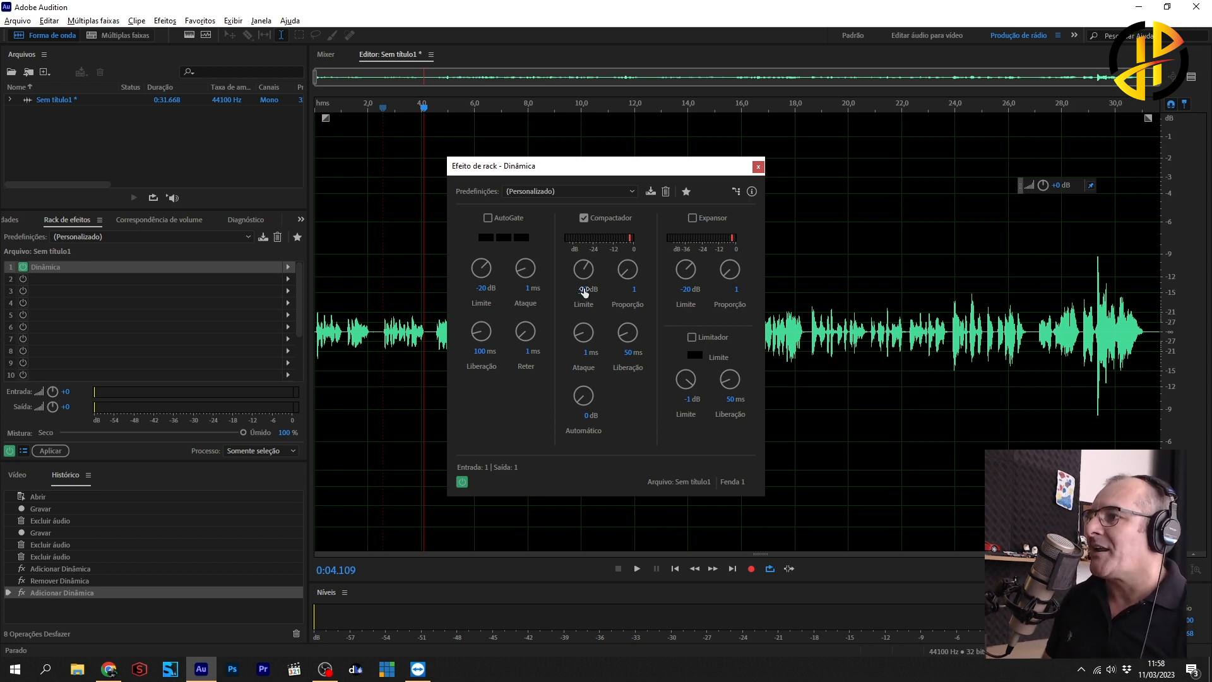
Replay the quiet passage from about 2.7 s to check its peak level against the -23 dB threshold.
left_click(387, 295)
key("space")
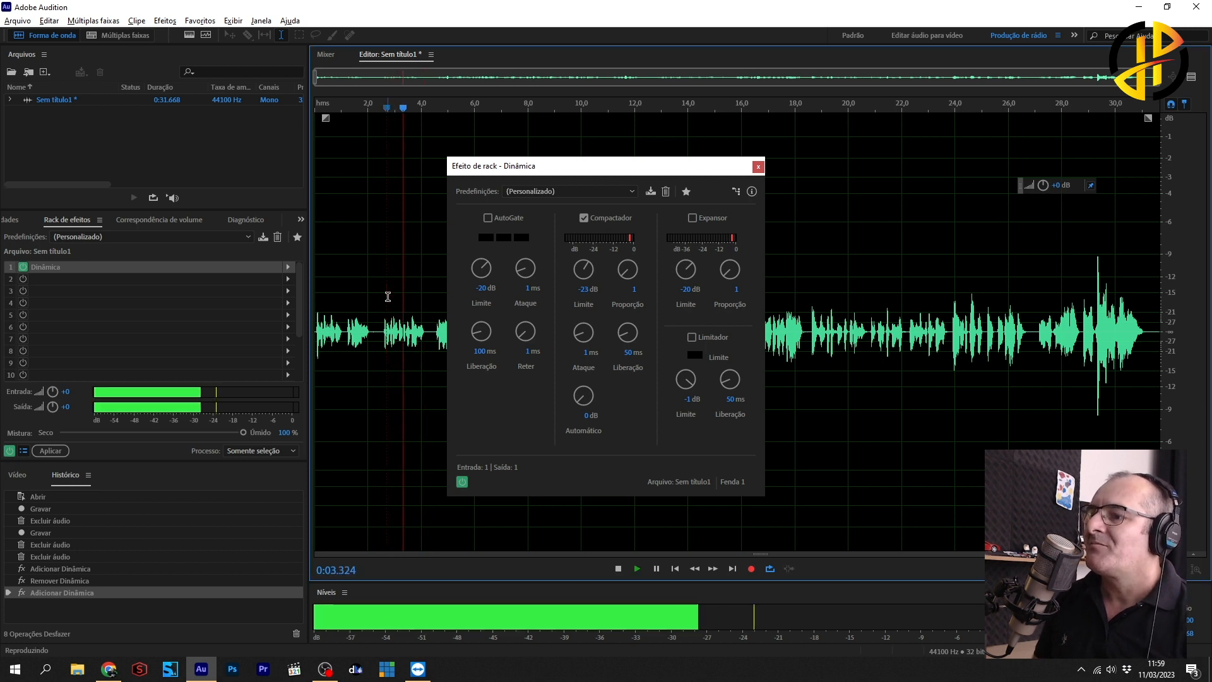
key("space")
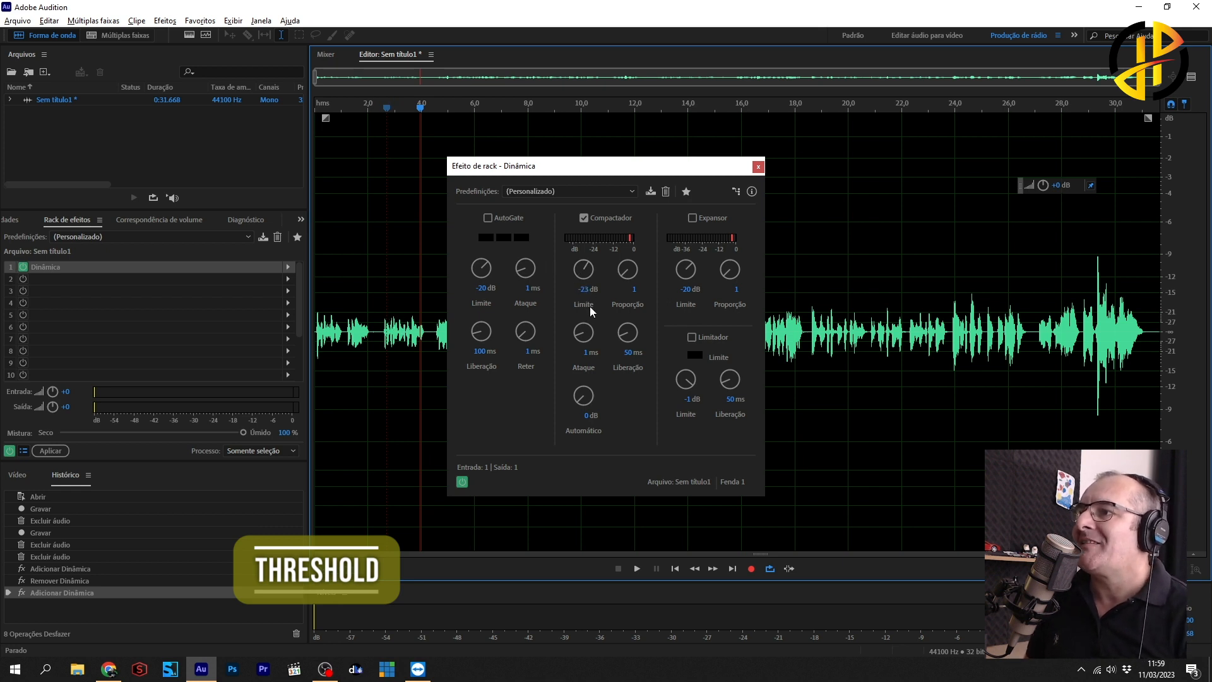
left_click(388, 280)
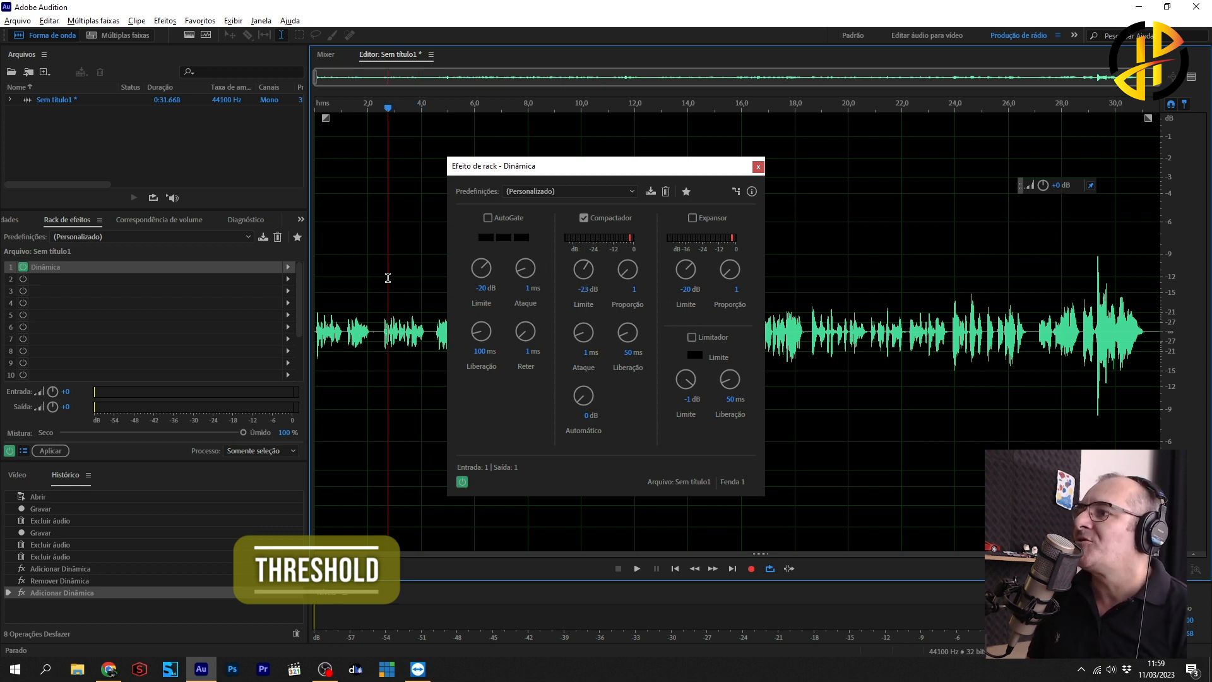
key("space")
key("space")
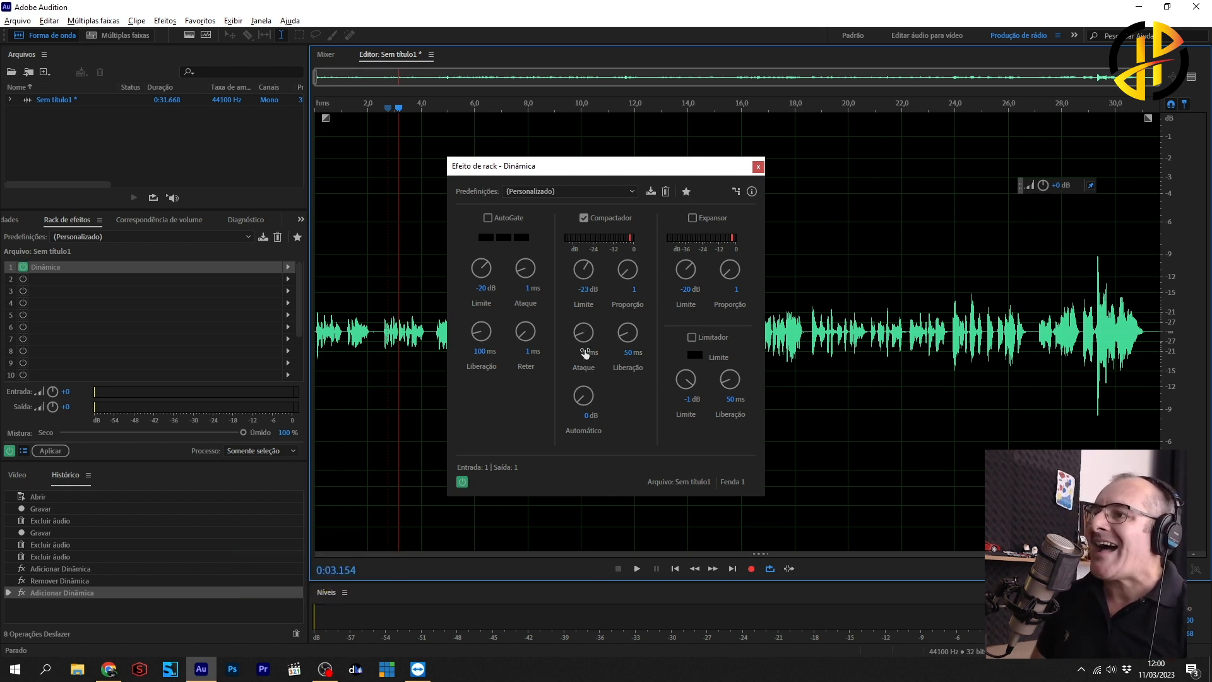
Play the loud ending from about 28 s, then again from slightly earlier, to check its level against the -23 dB threshold.
left_click(1059, 366)
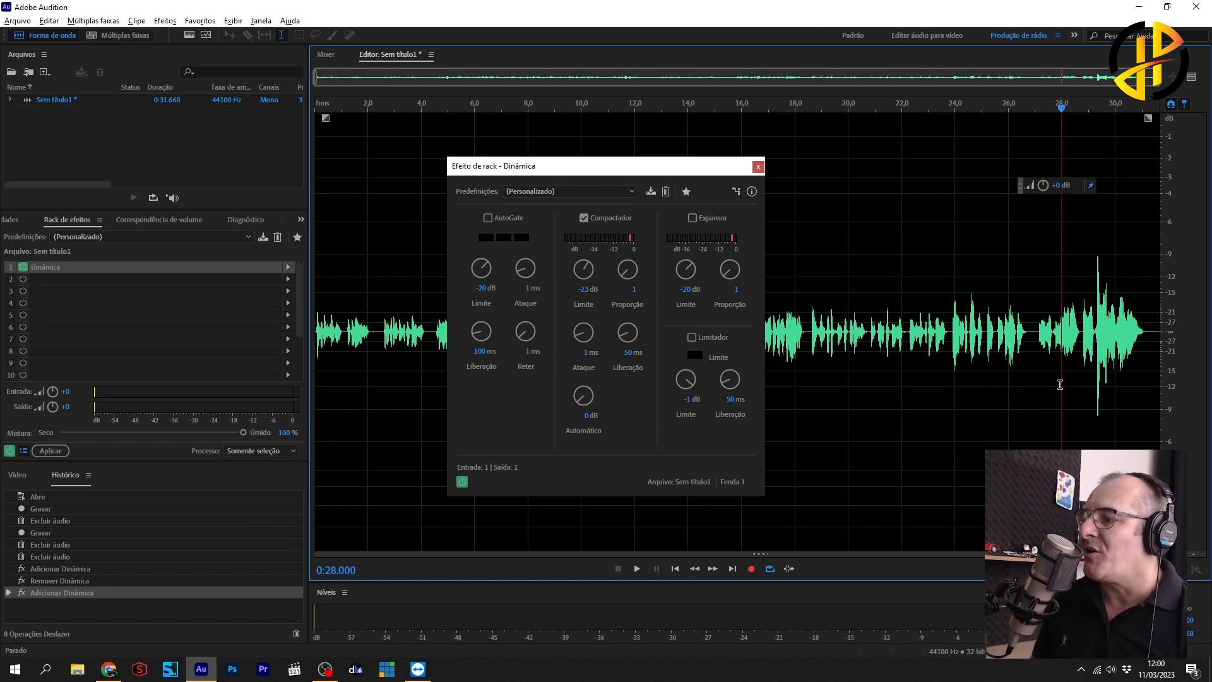
key("space")
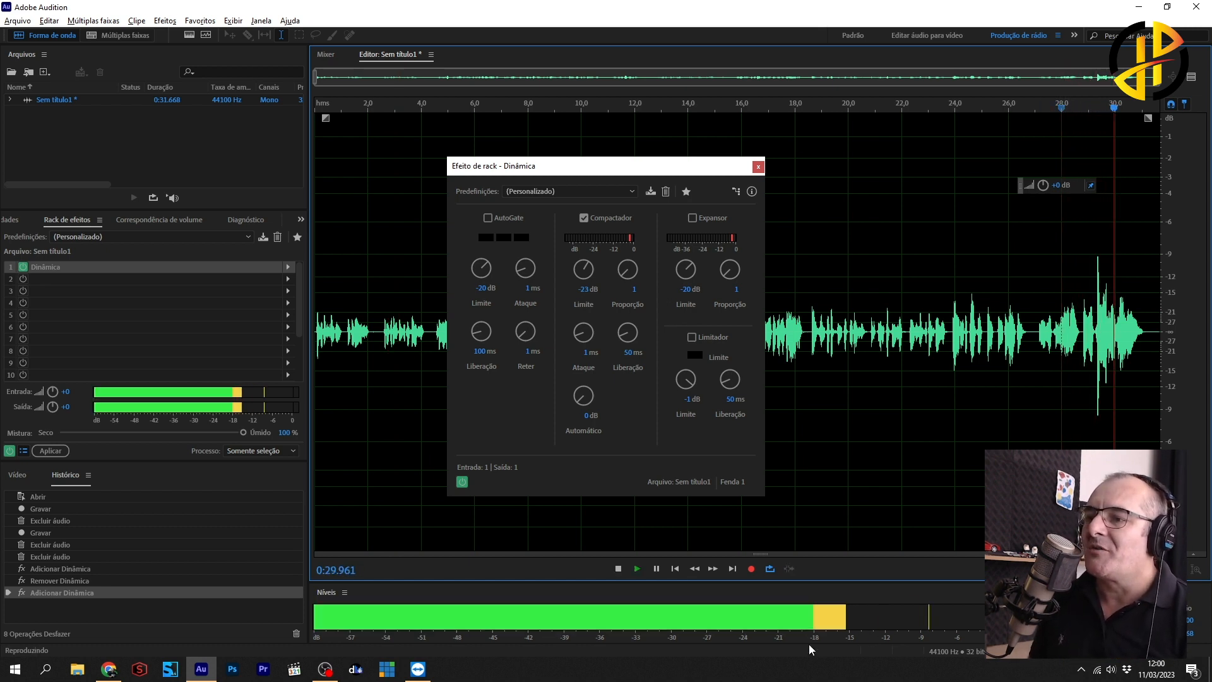
key("space")
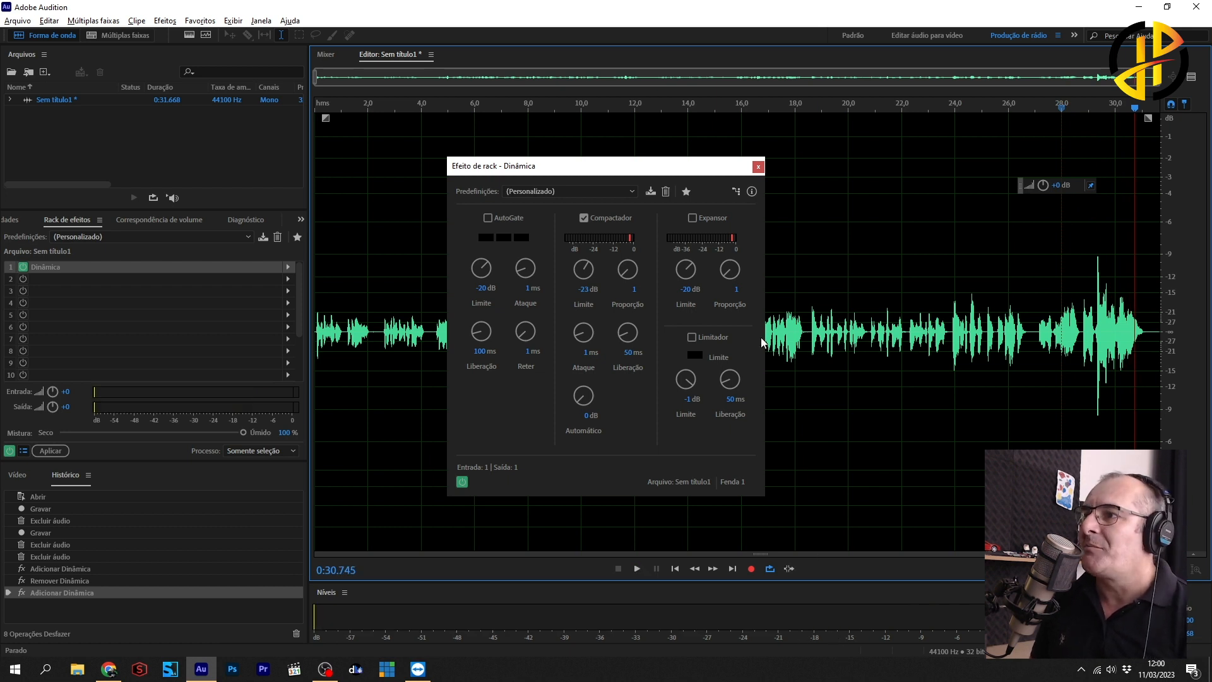
left_click(1049, 347)
key("space")
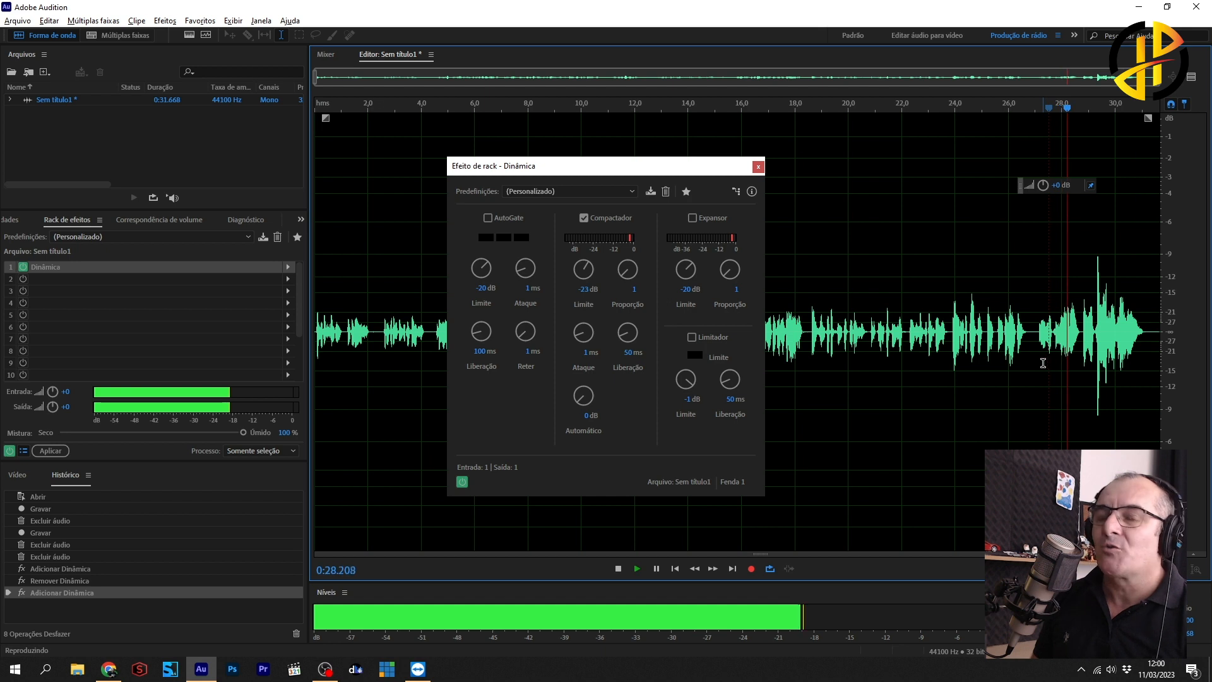
Stop playback and set the compressor's Ataque (attack) to 0,1 ms and its Proporção (ratio) to 3.
key("space")
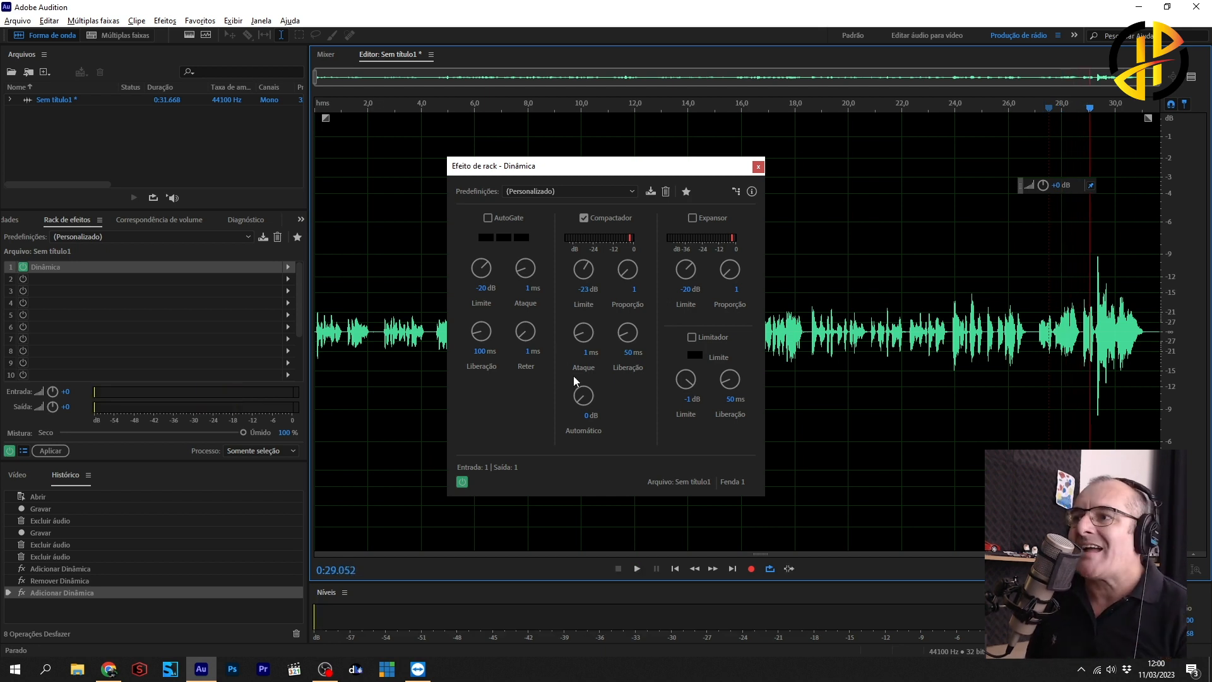
left_click_drag(583, 332, 585, 362)
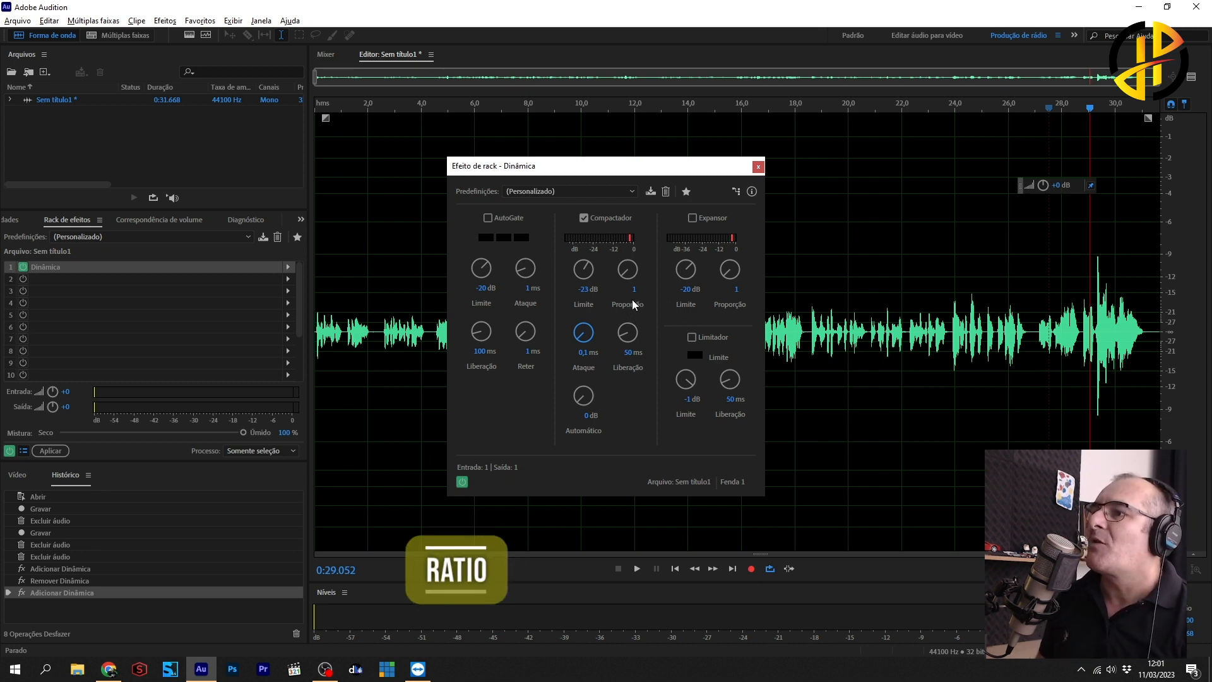
left_click_drag(622, 276, 625, 265)
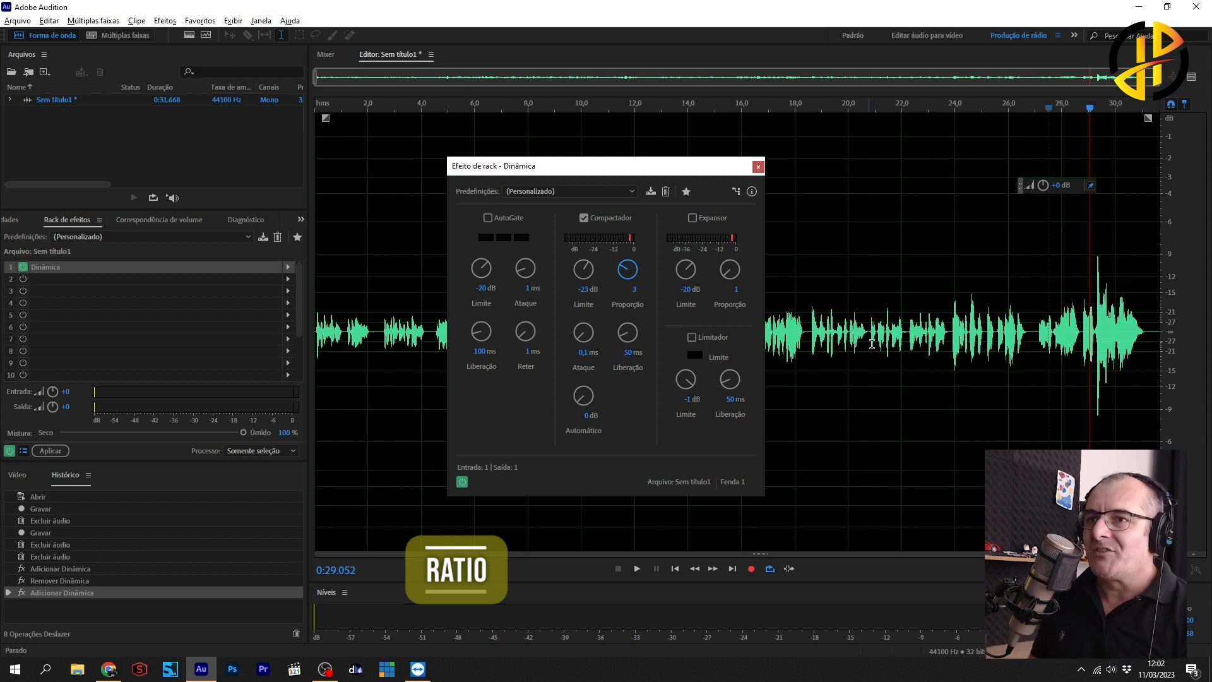
Play the loud ending from about 28.7 s and again from about 29.4 s to check the compressor's gain reduction.
left_click(1081, 367)
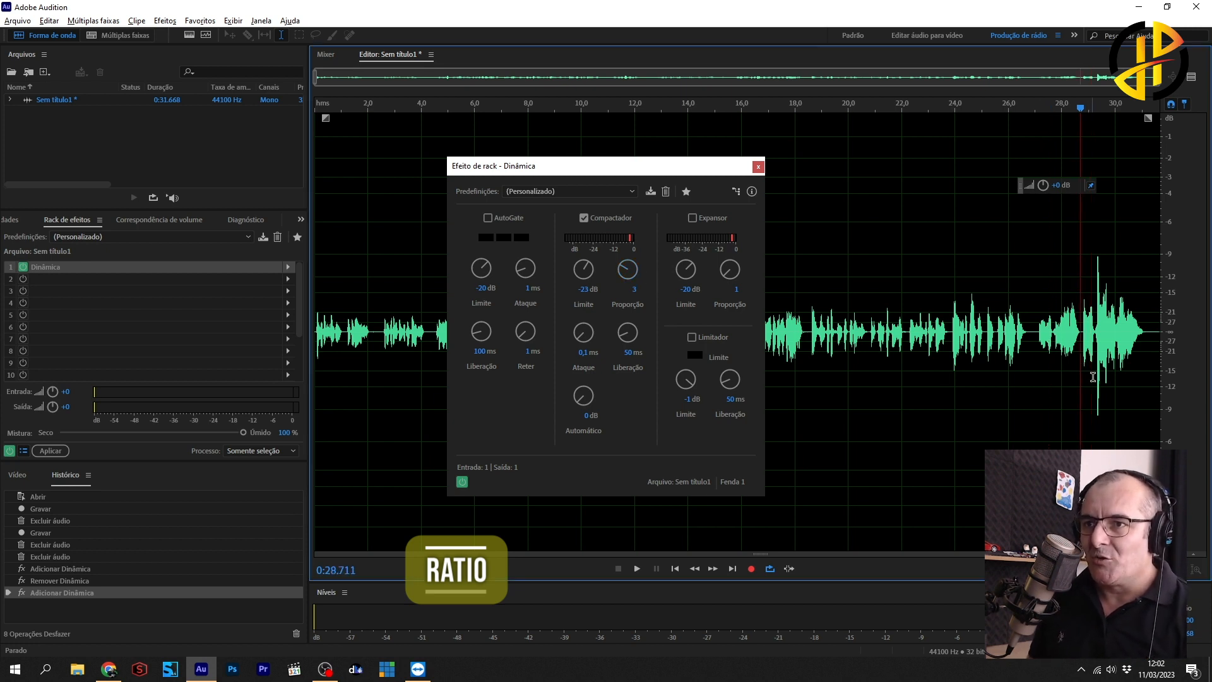
key("space")
key("space")
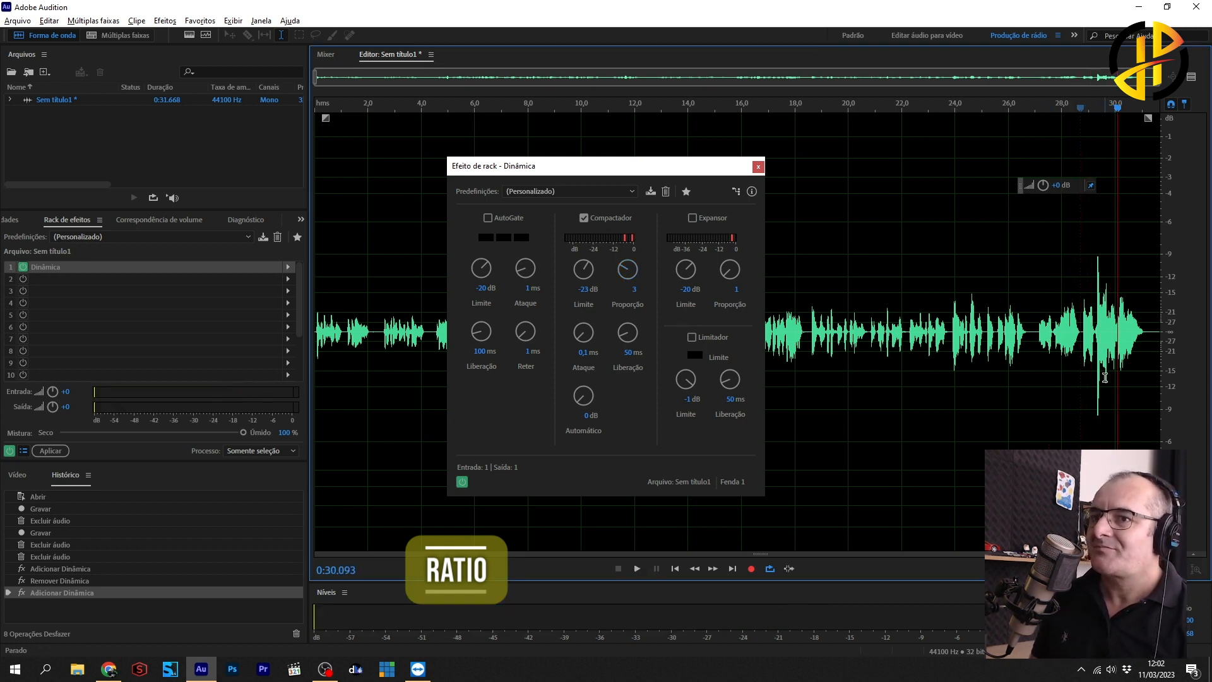
left_click(1099, 371)
key("space")
key("space")
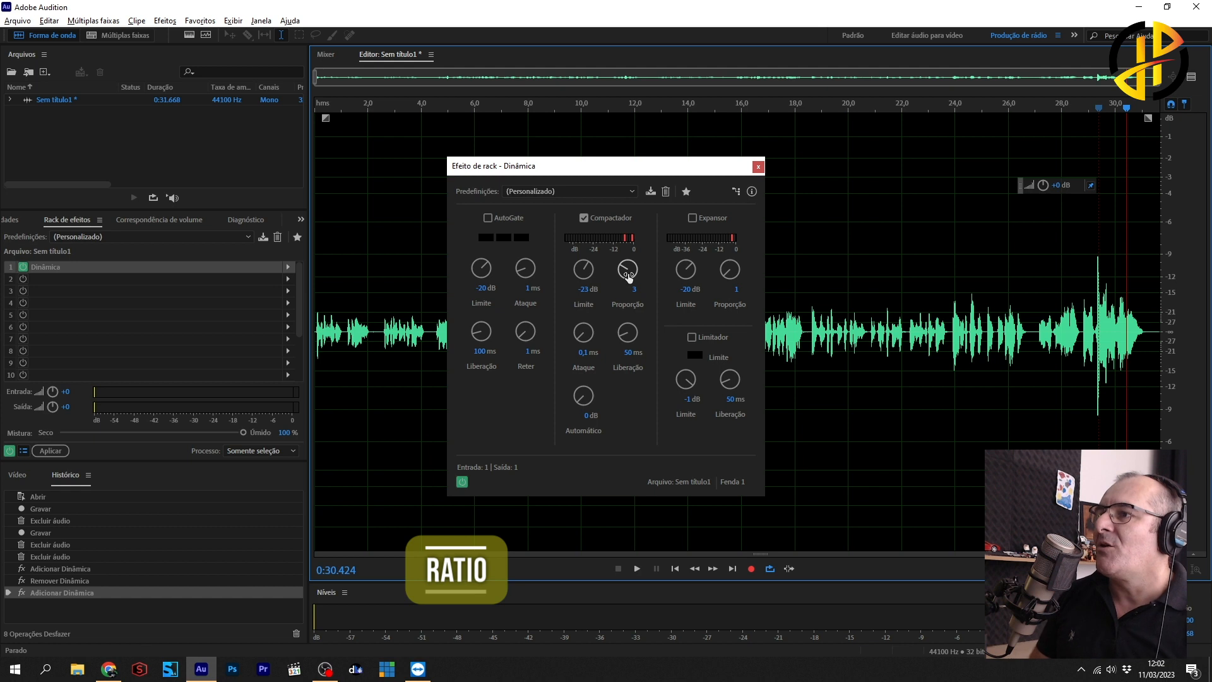
Try a higher Proporção on the compressor, return it to 3, and keep Ataque at 0,1 ms.
left_click_drag(629, 276, 628, 266)
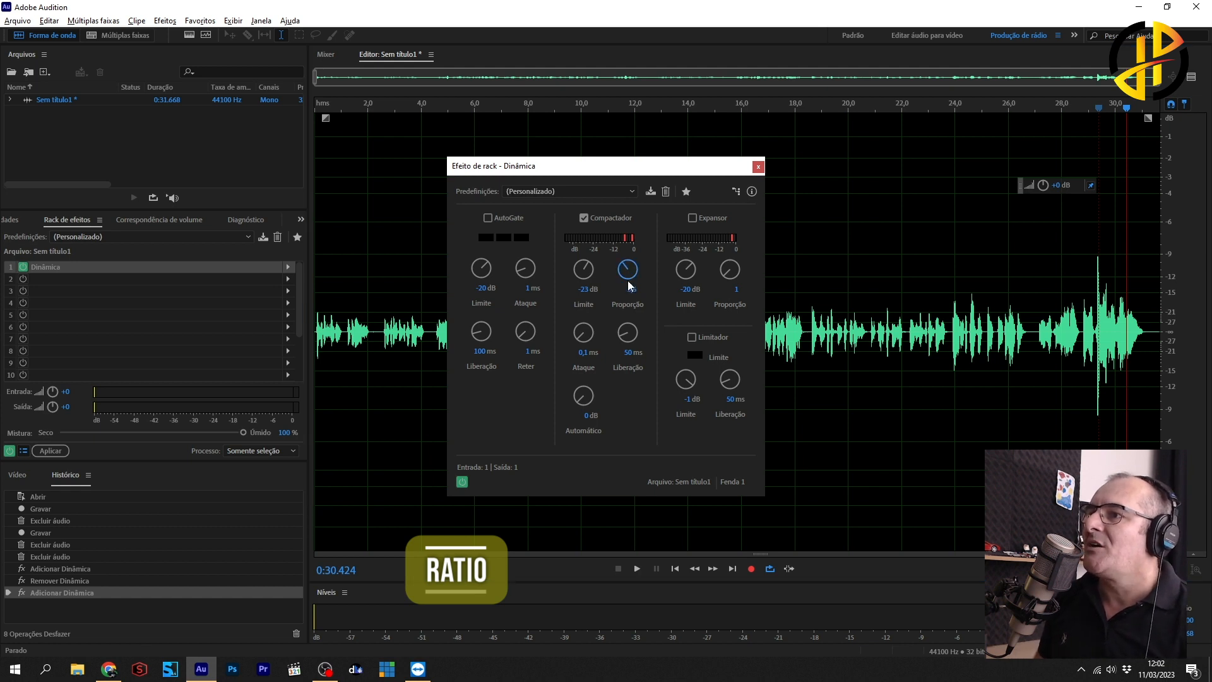
type("4")
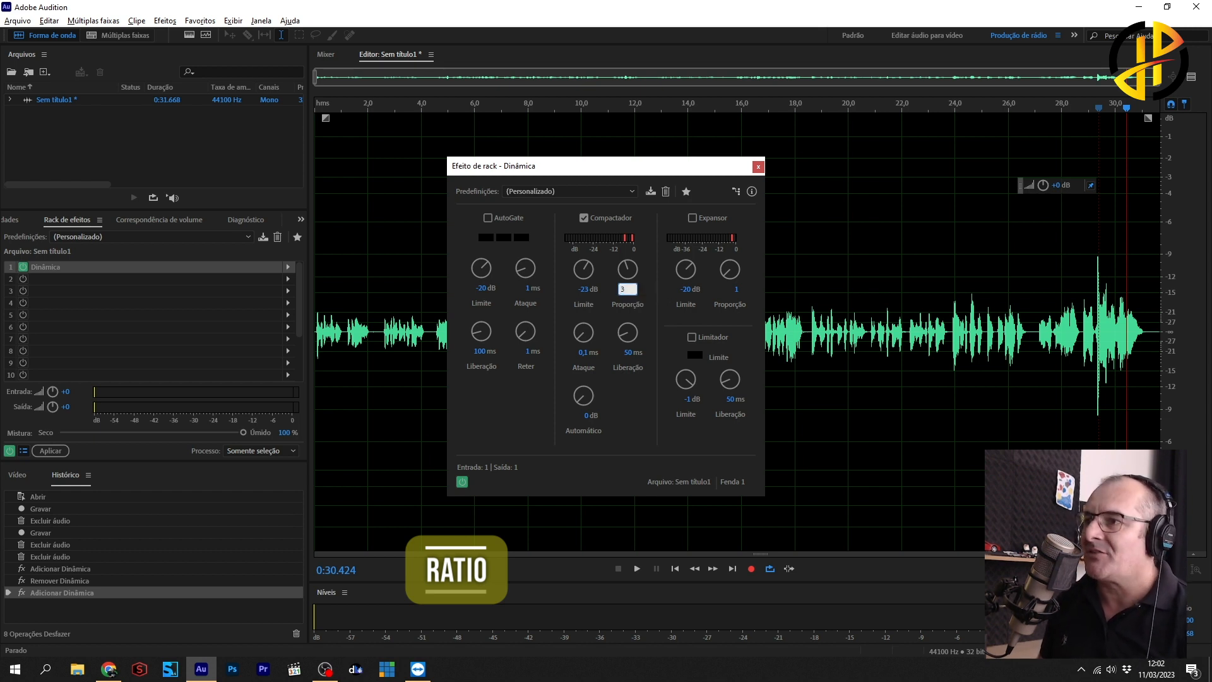
key("Return")
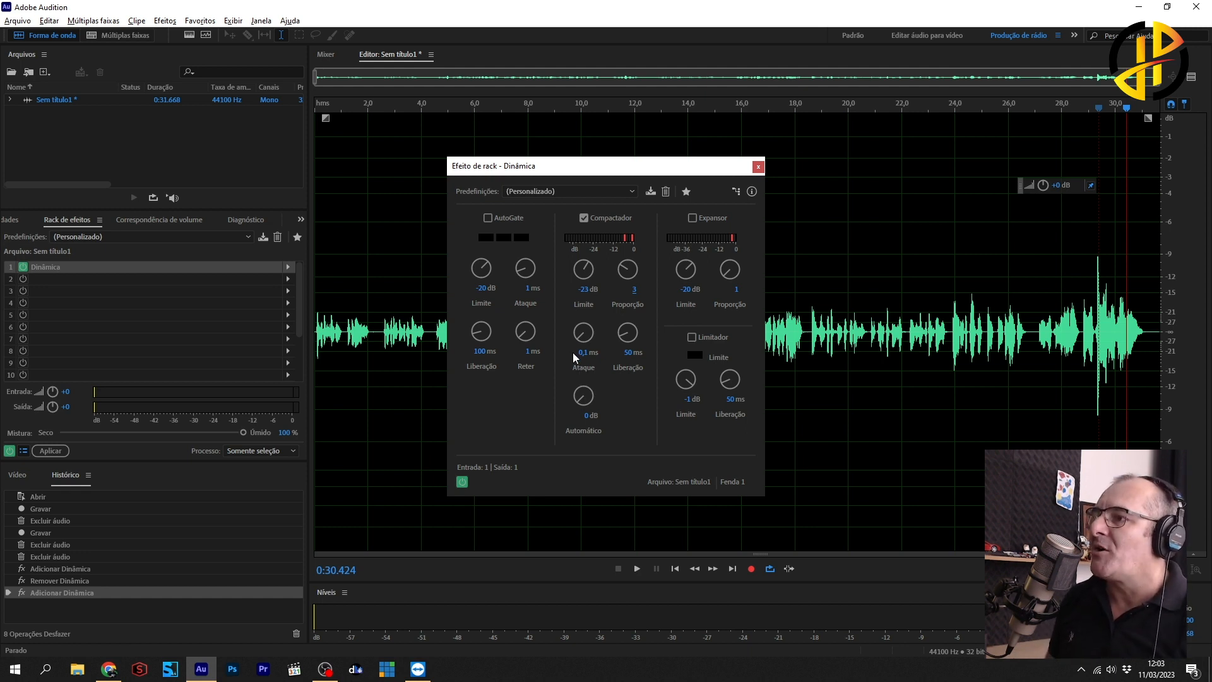
left_click_drag(580, 341, 582, 325)
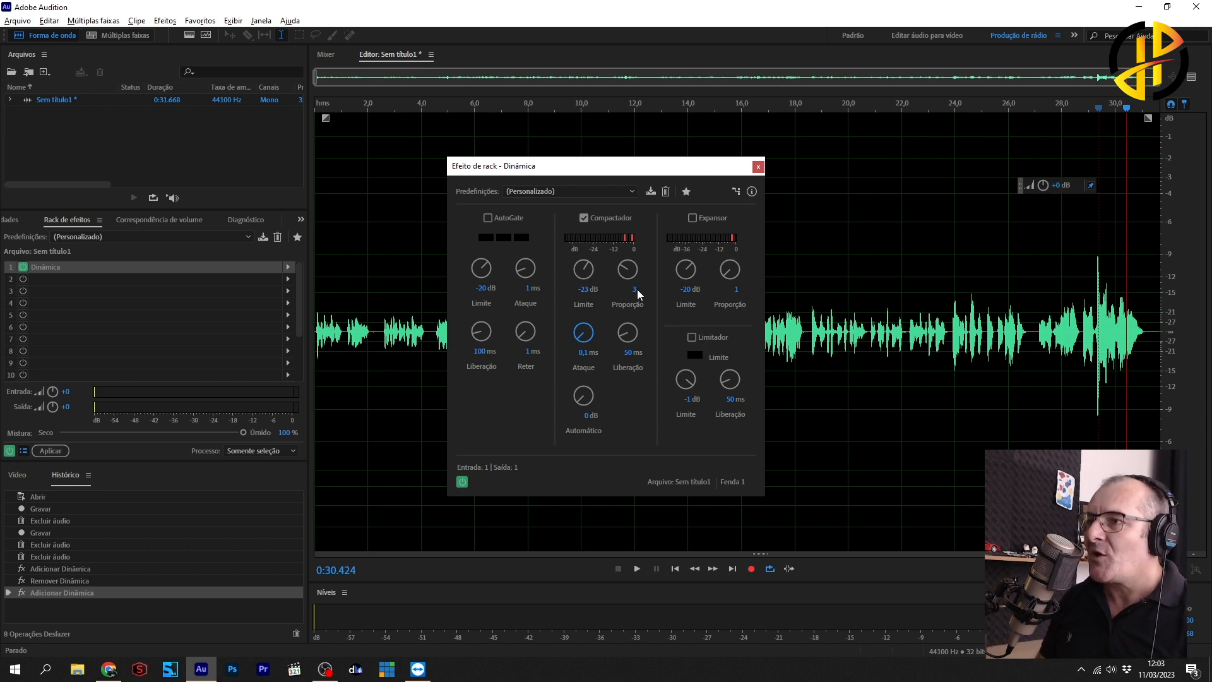
Play the quiet passage from about 2.7 s to check whether the compressor acts on it.
left_click(387, 269)
key("space")
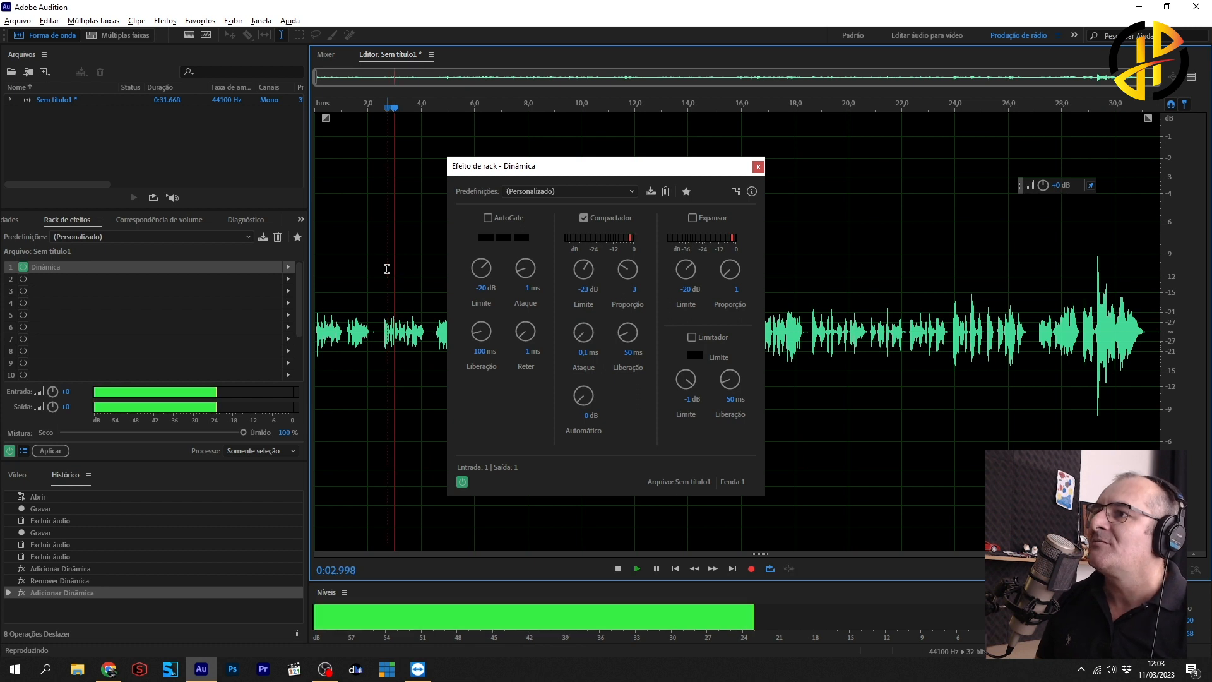
key("space")
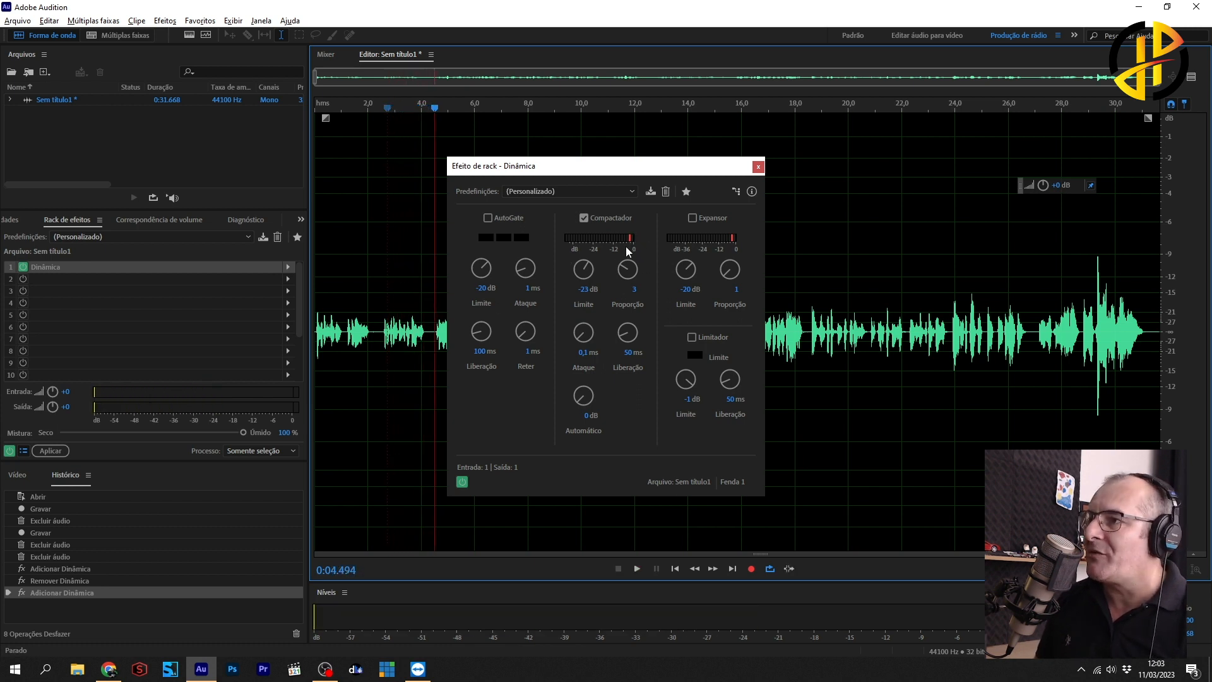
Play the loud ending from about 27.6 s and again from about 28.9 s, watching the compressor's meter and the input and output levels.
left_click(398, 271)
left_click(1051, 325)
key("space")
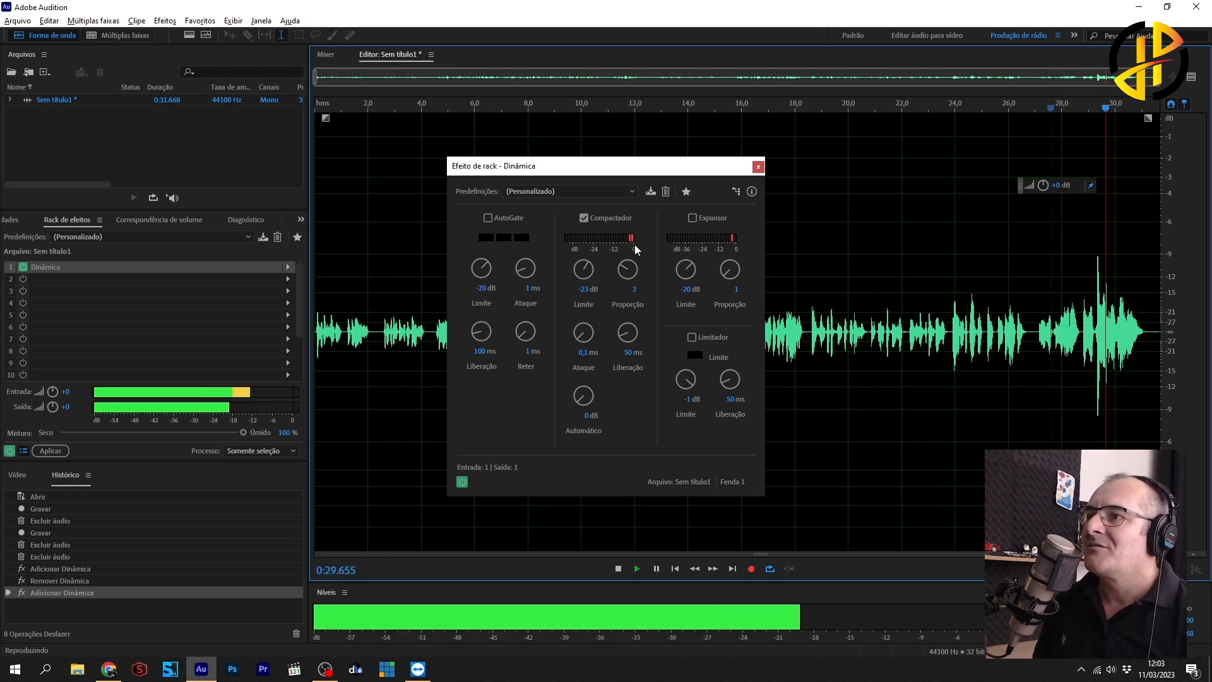
key("space")
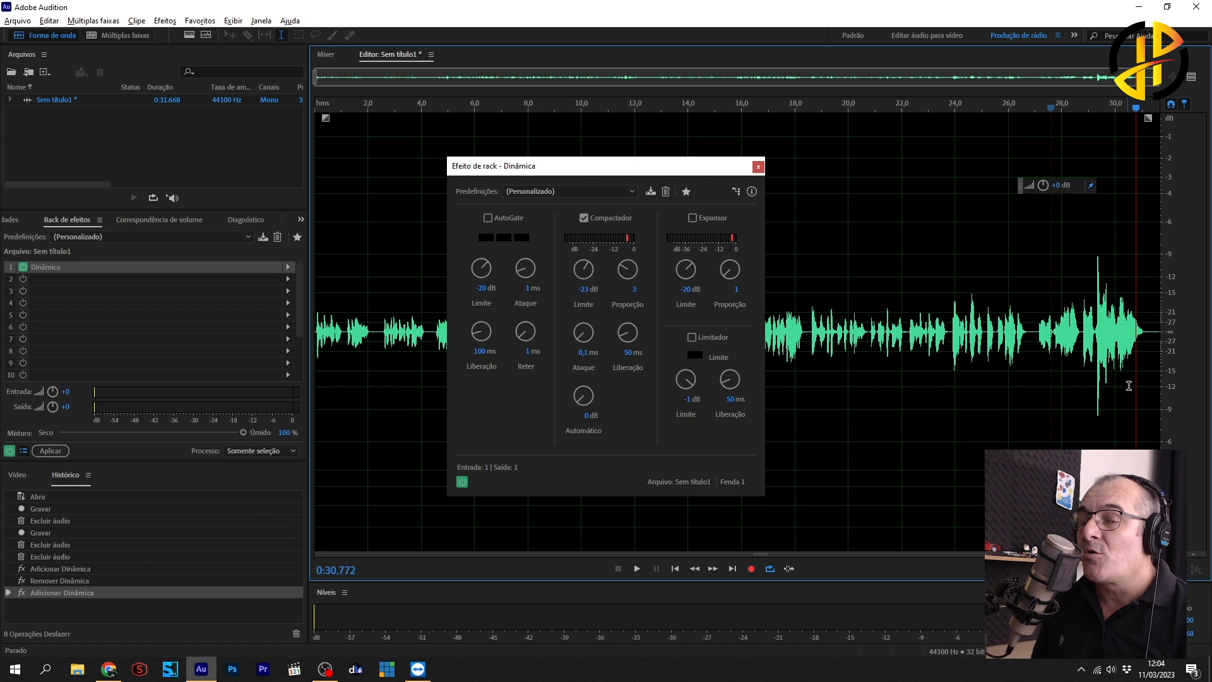
left_click(1085, 328)
key("space")
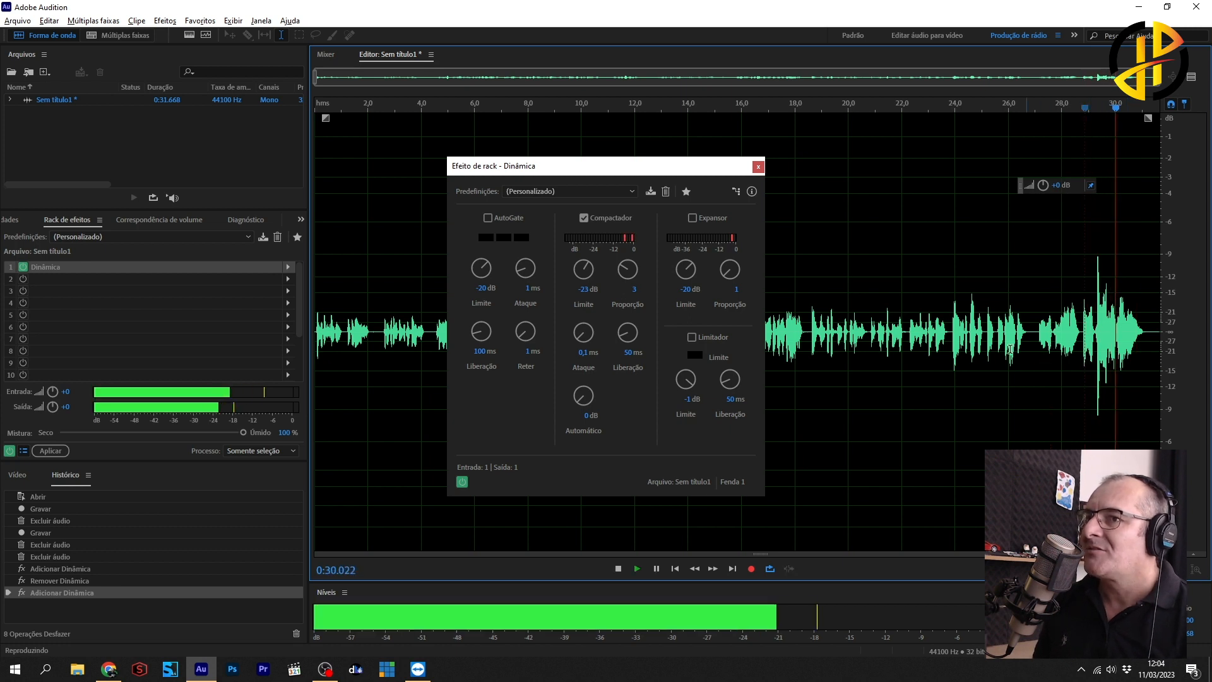
key("space")
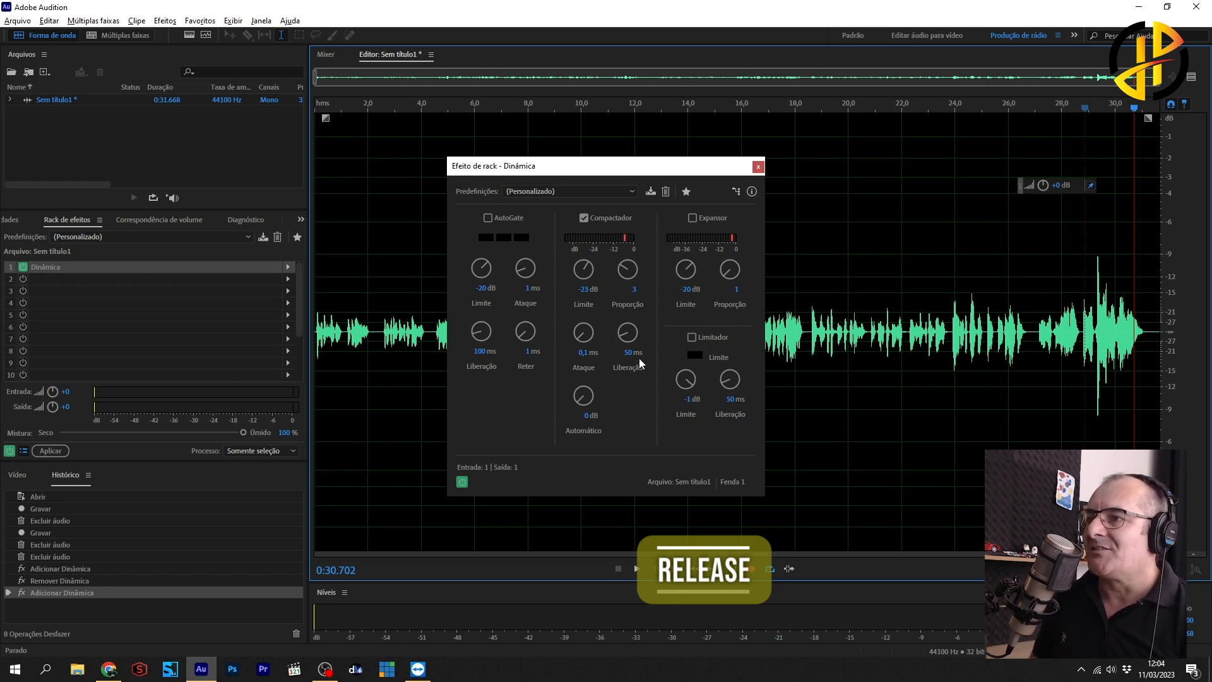
Set the compressor's Liberação (release) to 10 ms and play the recording from about 24 s to test it.
left_click_drag(629, 341, 630, 325)
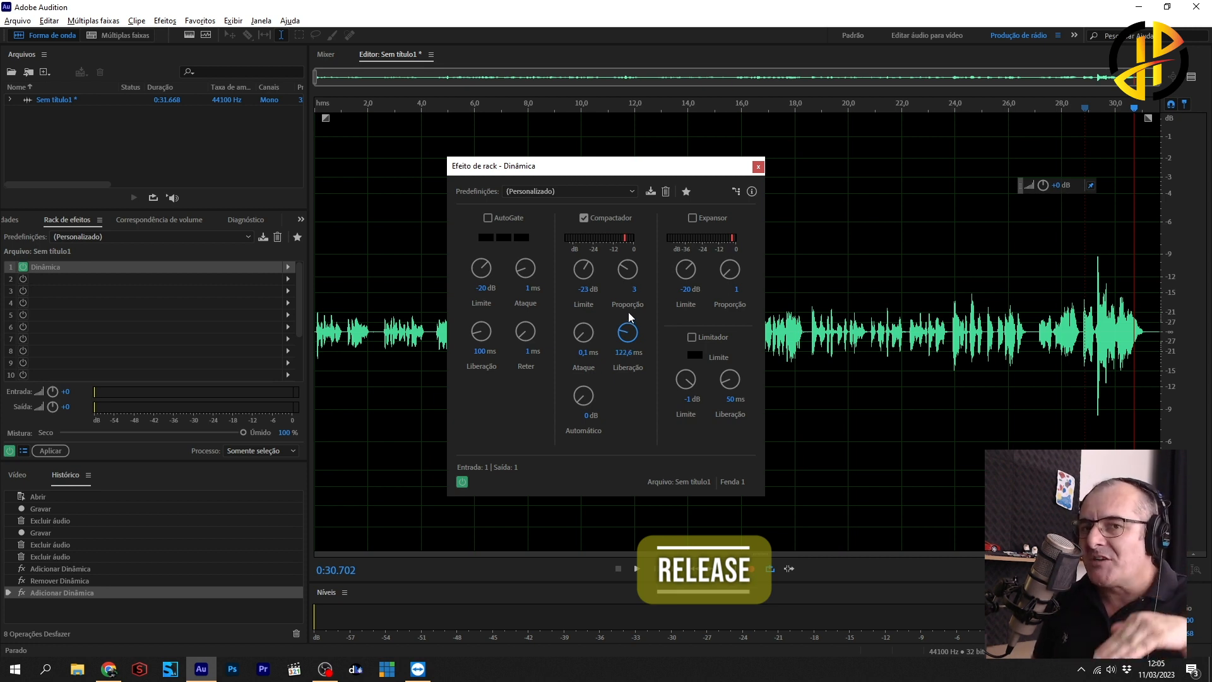
left_click_drag(628, 312, 636, 414)
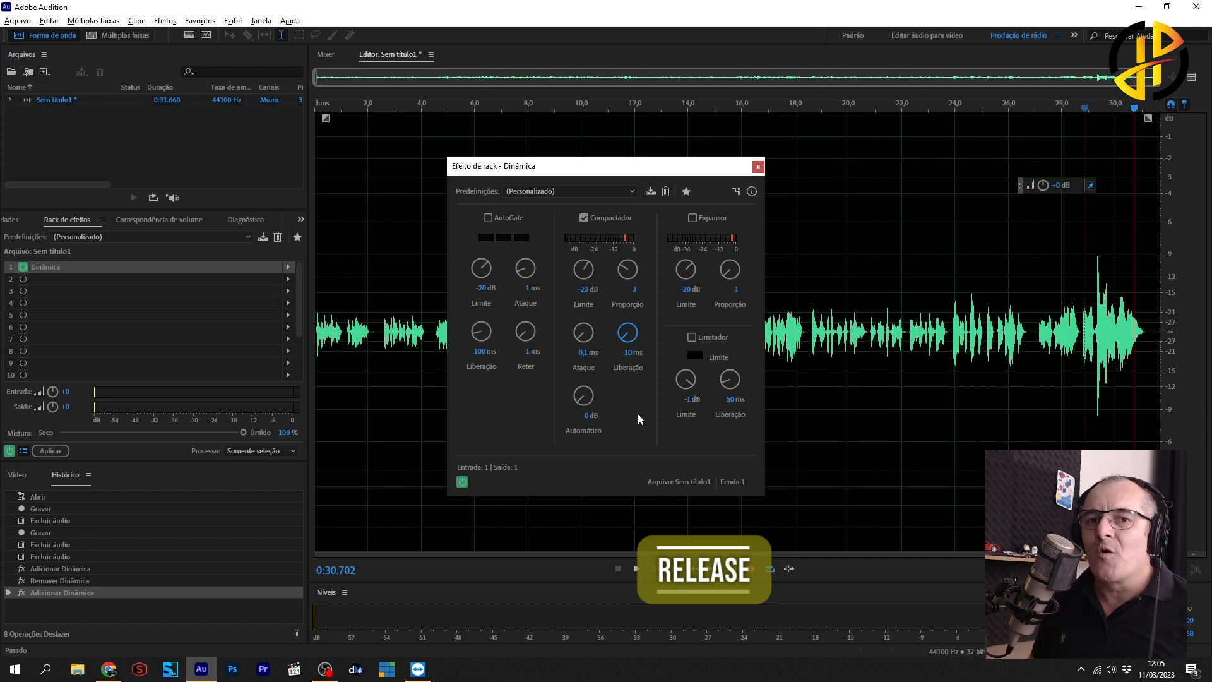
left_click(965, 387)
key("space")
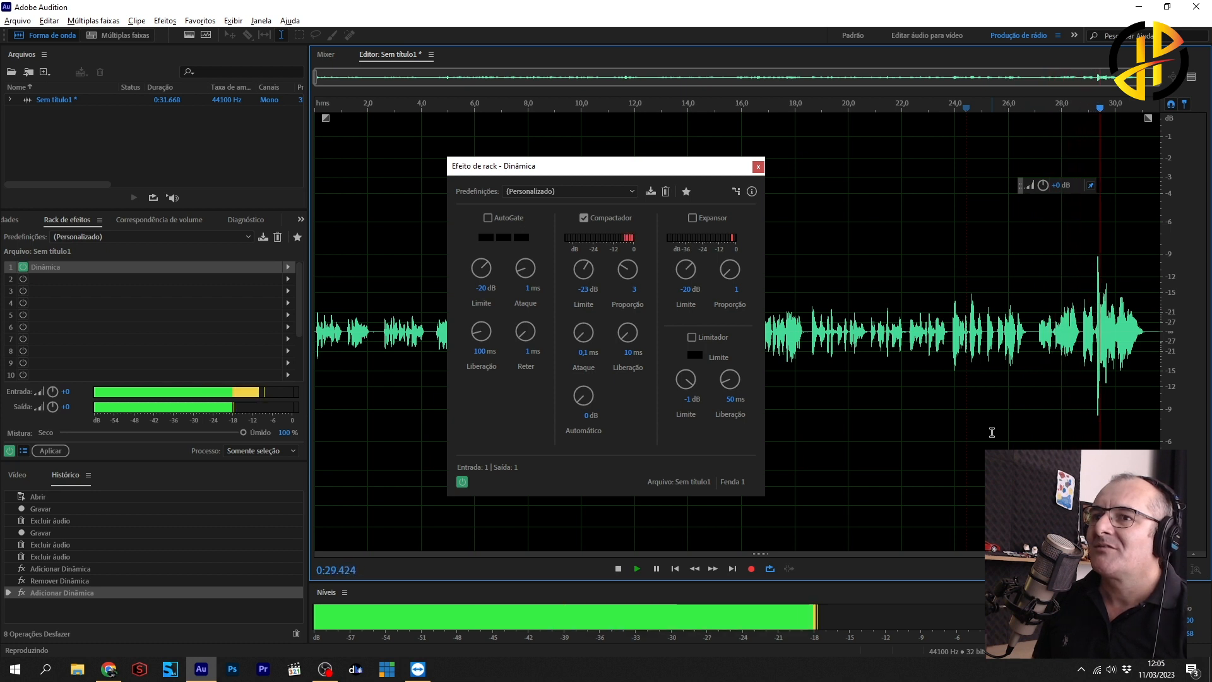
Show the preview editor below the original waveform and close the Dinâmica window to leave both waveforms unobstructed.
left_click_drag(692, 167, 927, 94)
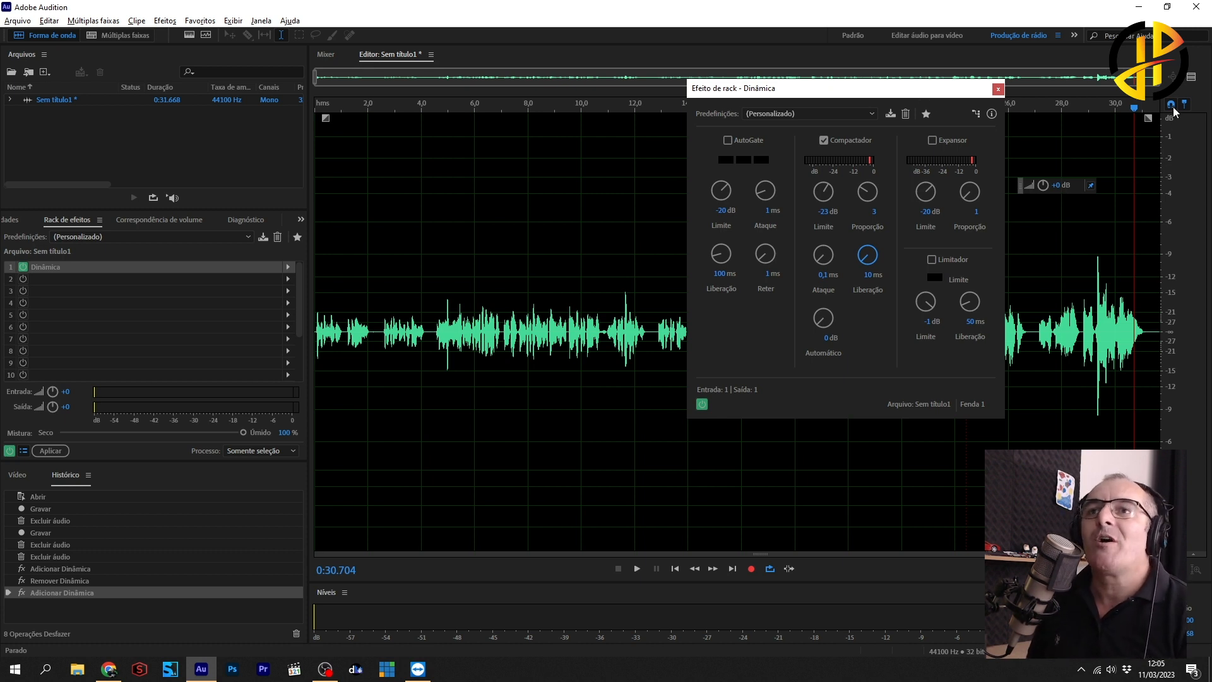
left_click(1191, 77)
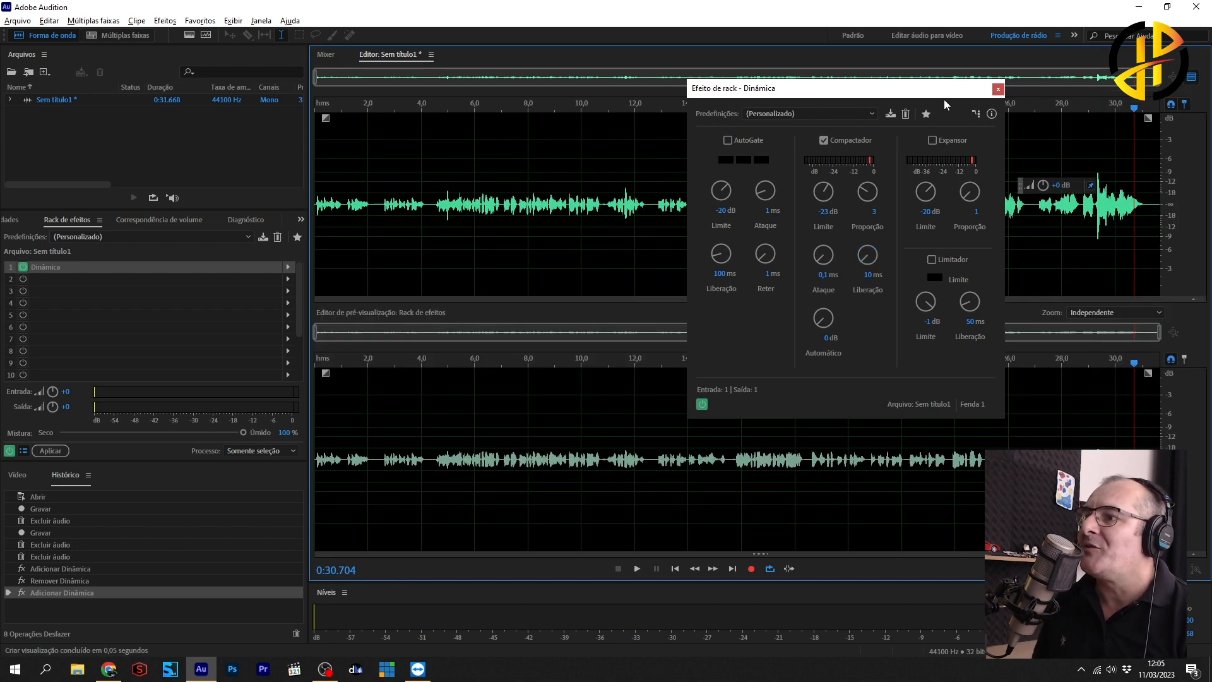
left_click_drag(726, 88, 566, 64)
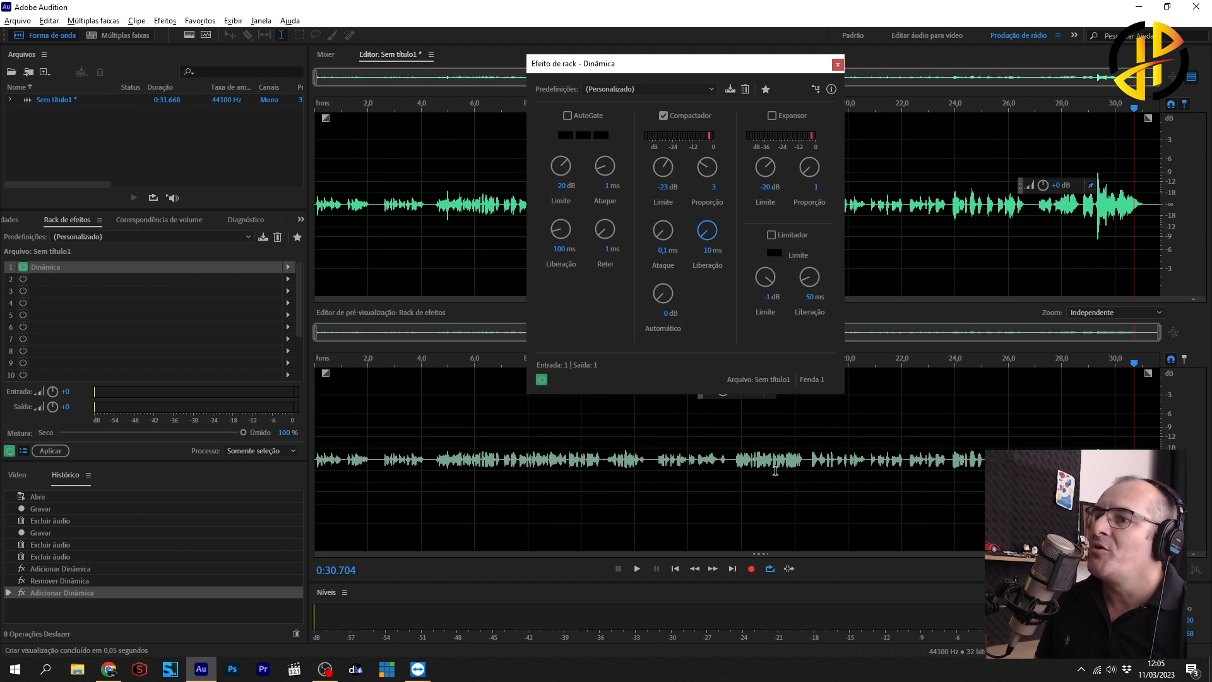
left_click(837, 63)
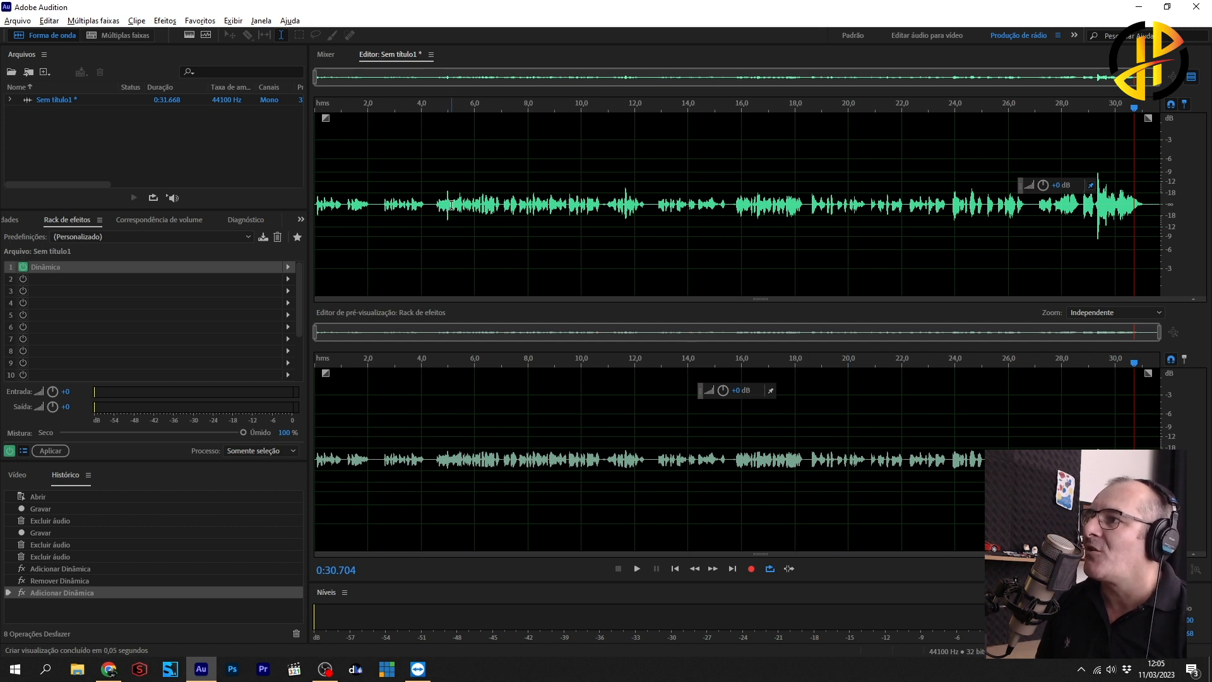
Play the loud peak near 29 s and the passage near 11.5 s with the compressor on to compare their levels.
left_click(619, 219)
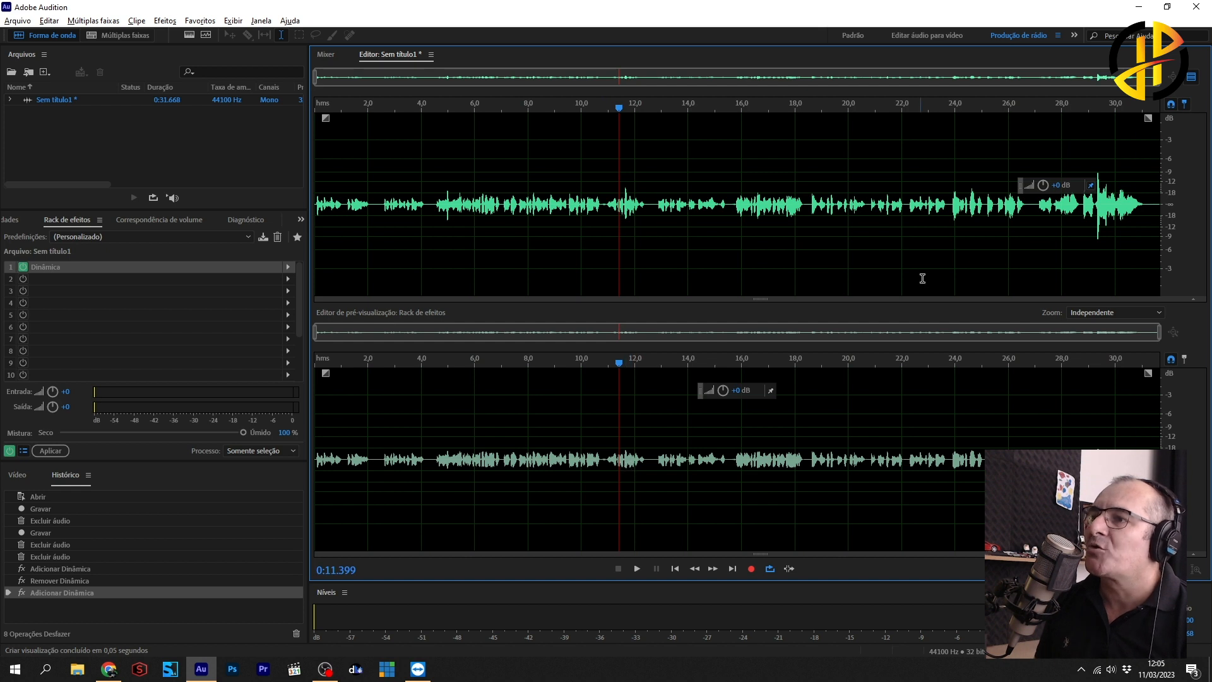
left_click(1094, 222)
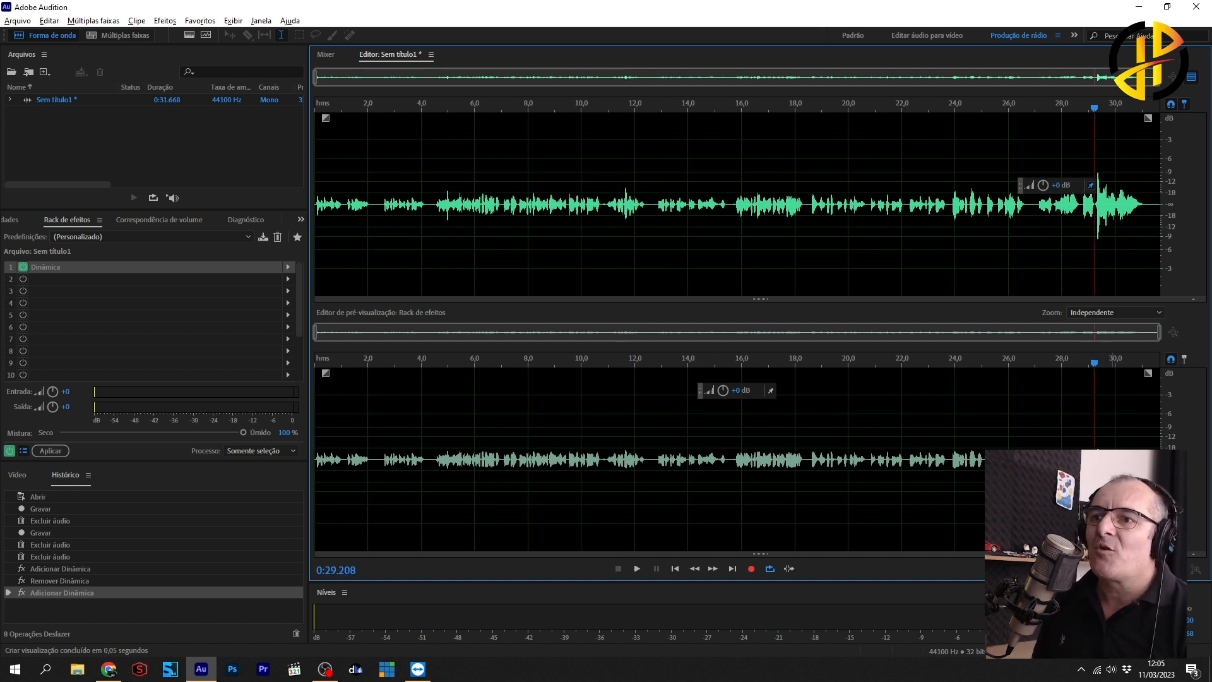
key("space")
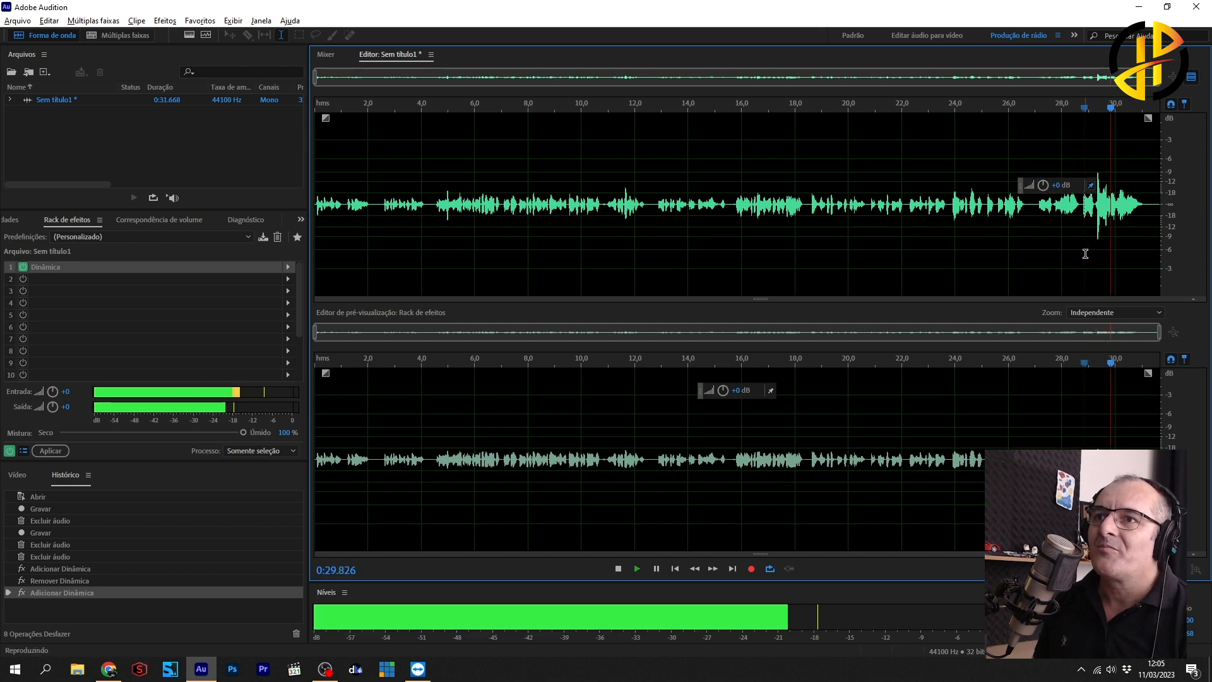
left_click(622, 233)
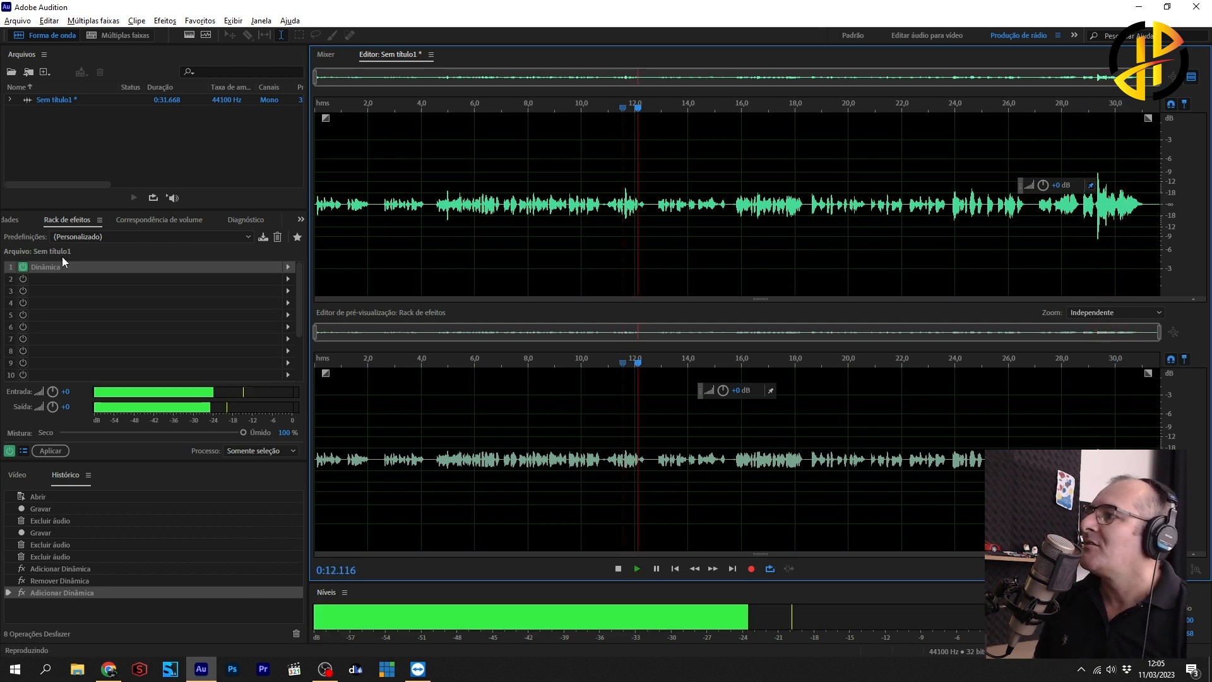
key("space")
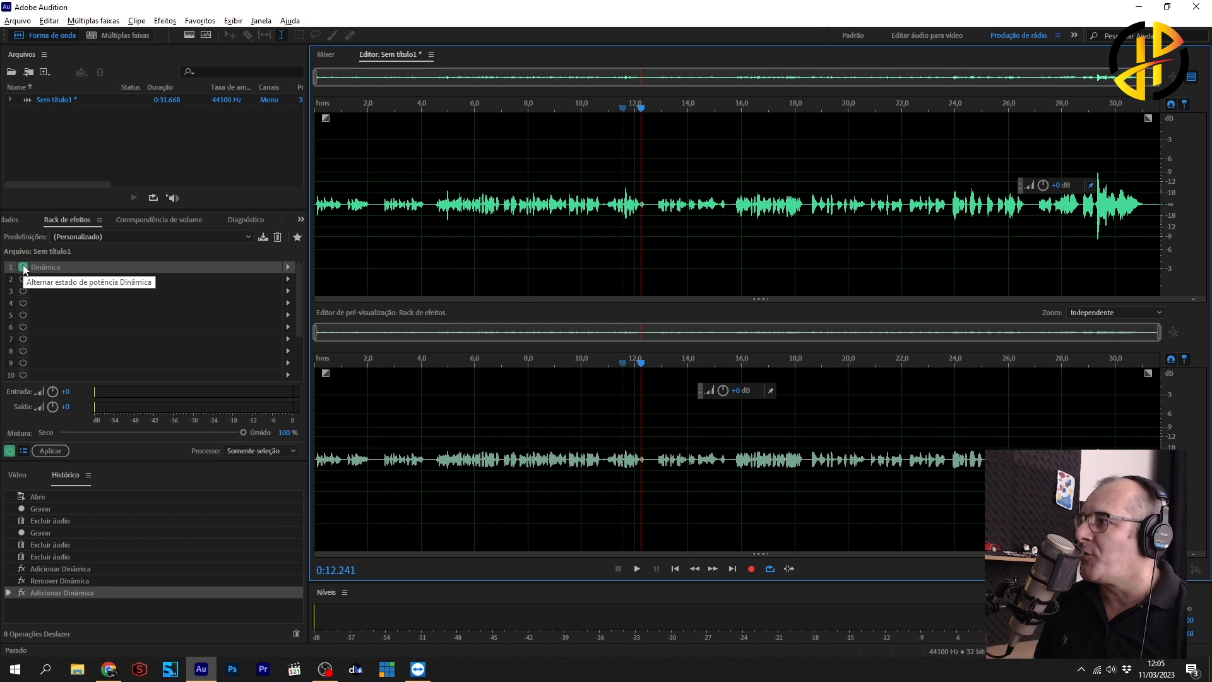
Compare the loud ending by playing it with Dinâmica bypassed, and replay it with the effect switched back on.
left_click(23, 268)
left_click(1079, 249)
key("space")
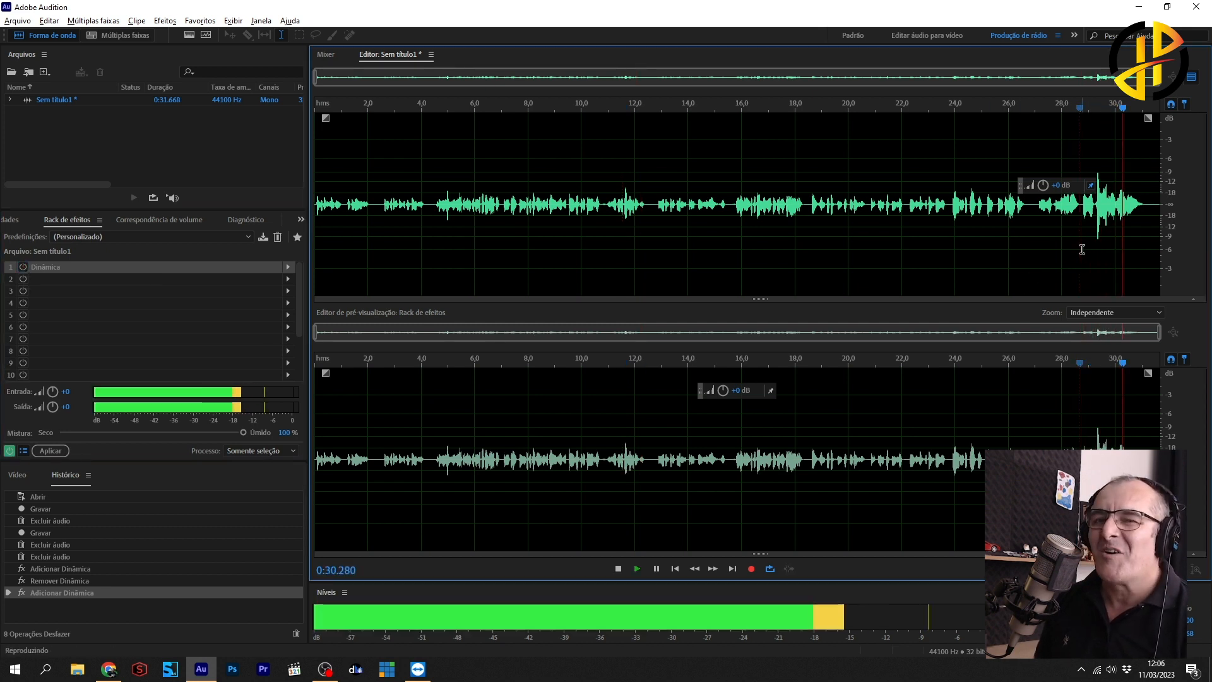
key("space")
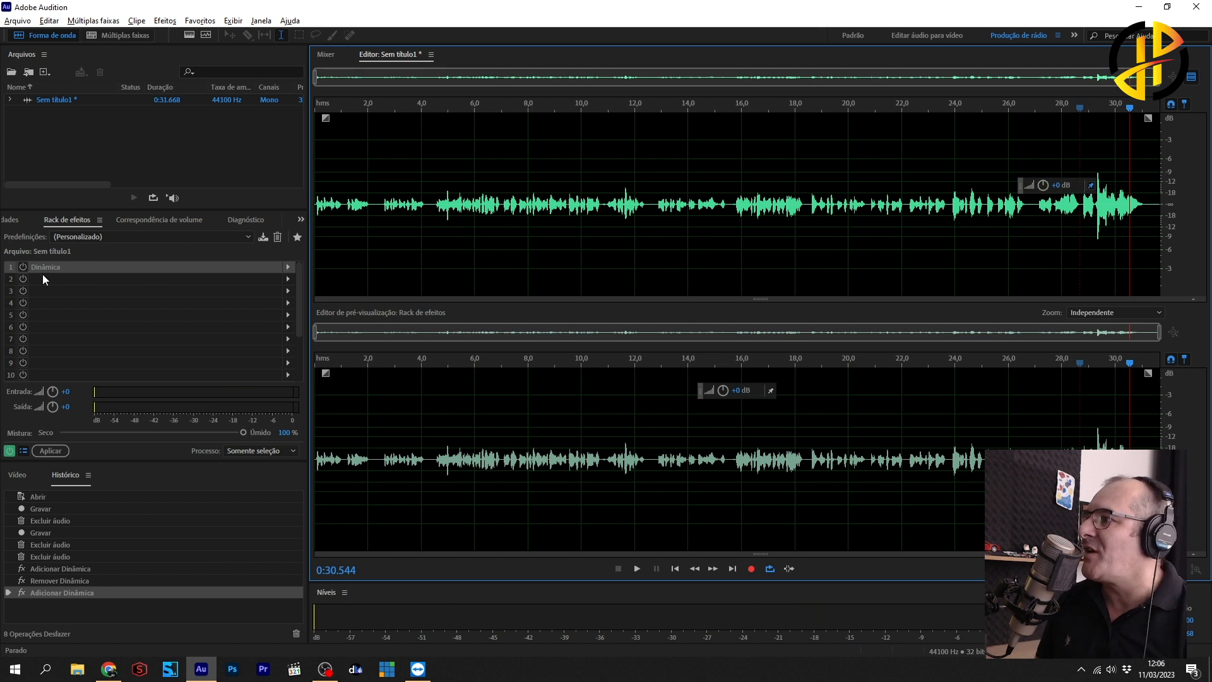
left_click(23, 267)
left_click(1070, 249)
key("space")
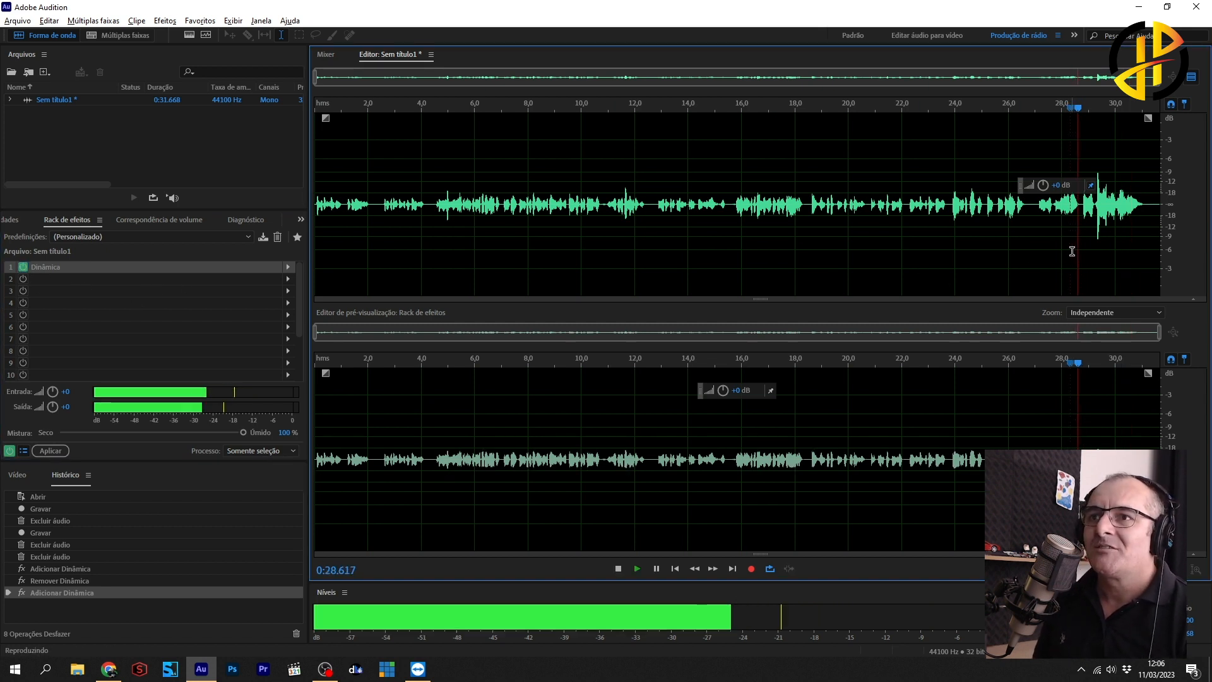
key("space")
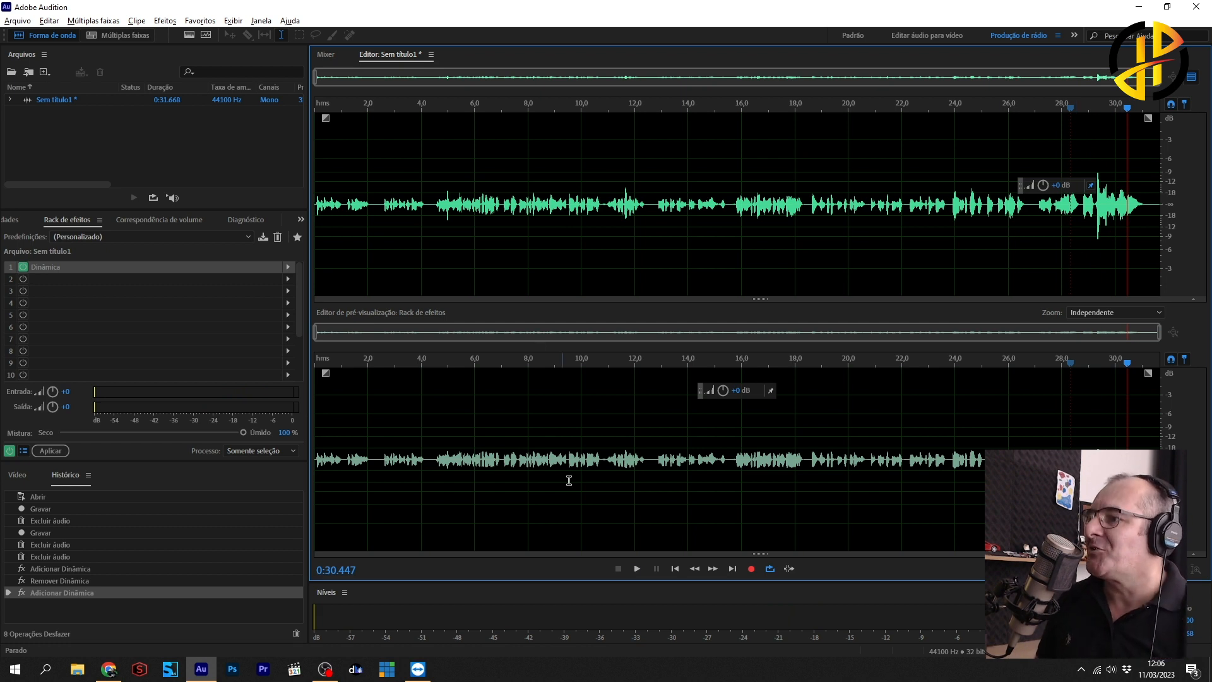
Reopen the Dinâmica settings and play the recording from about 6 s to check the compressed output level.
double_click(63, 268)
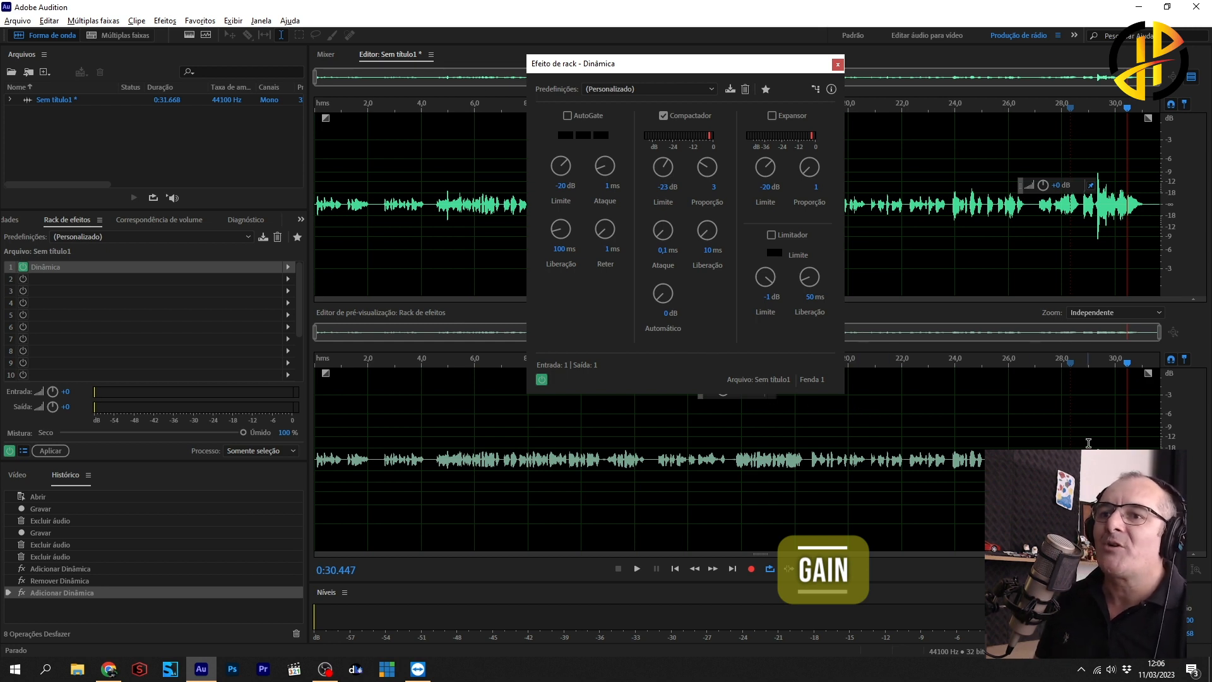
left_click(473, 429)
key("space")
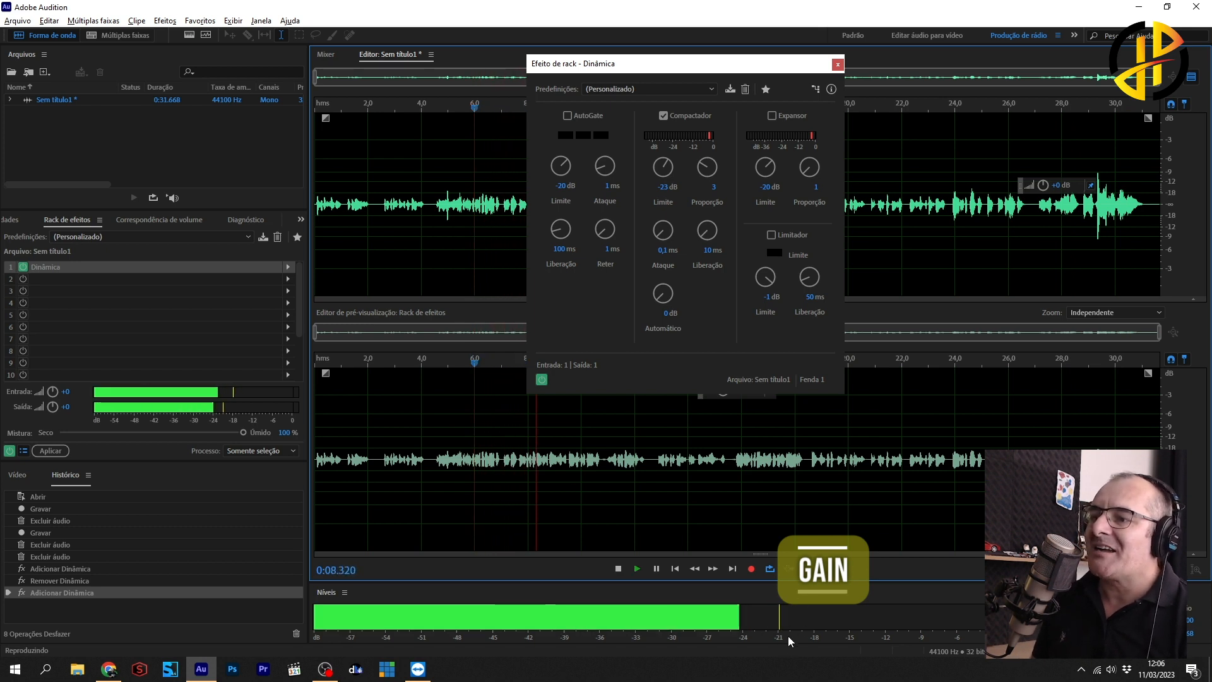
key("space")
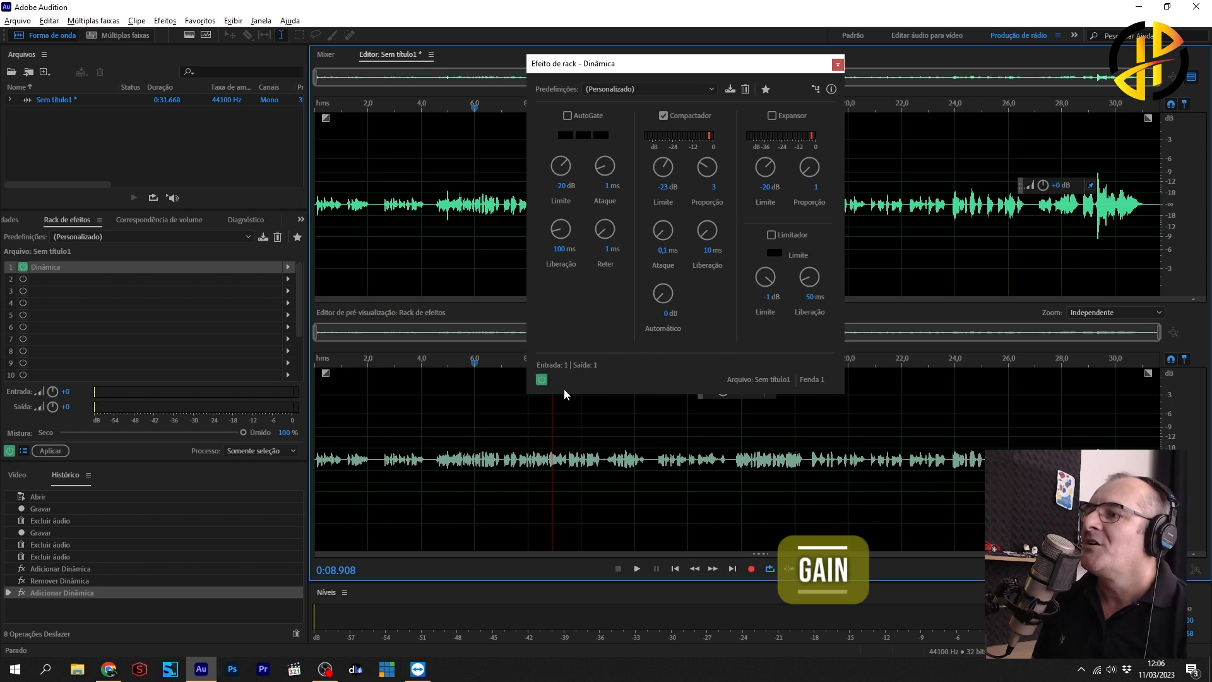
Try compressor gains of 7.6 dB and 10 dB, playing the recording from about 5 s to hear each level.
left_click(454, 389)
left_click_drag(661, 297, 654, 253)
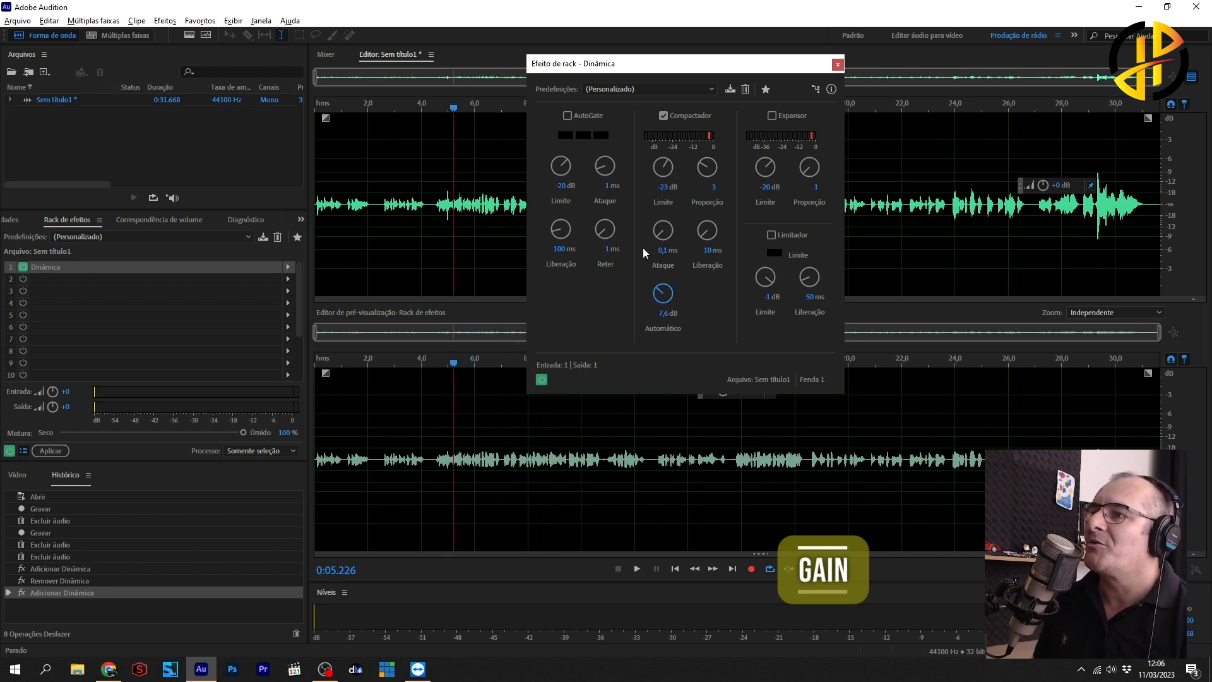
key("space")
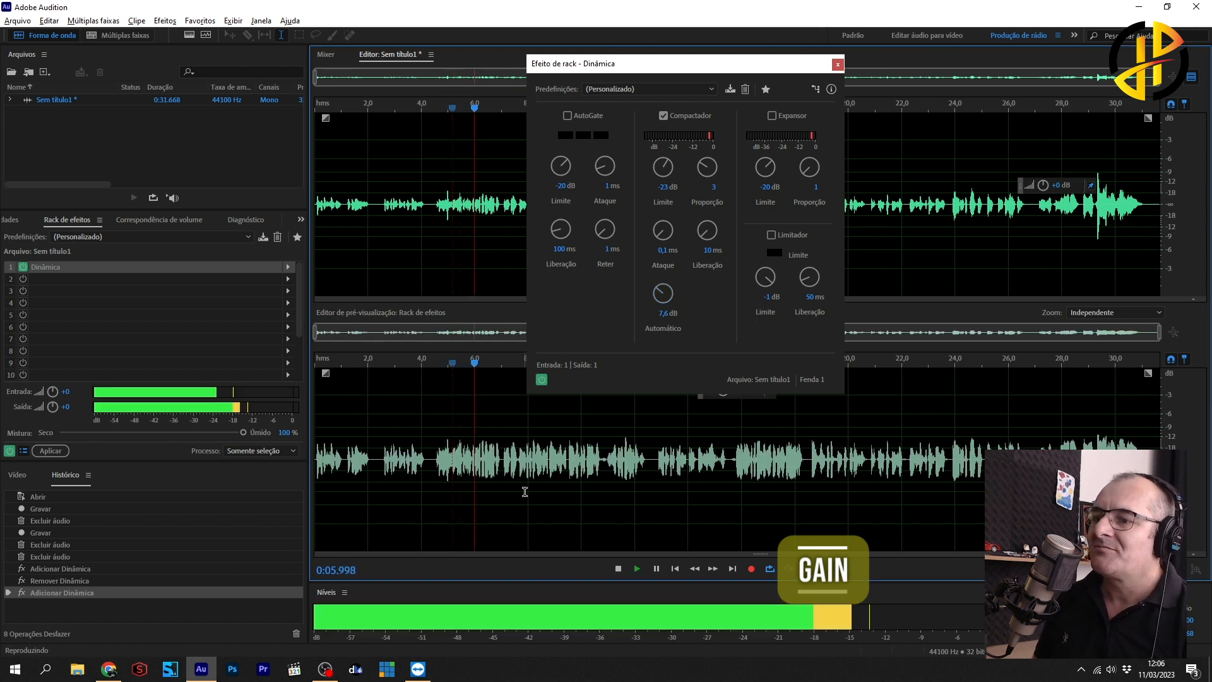
key("space")
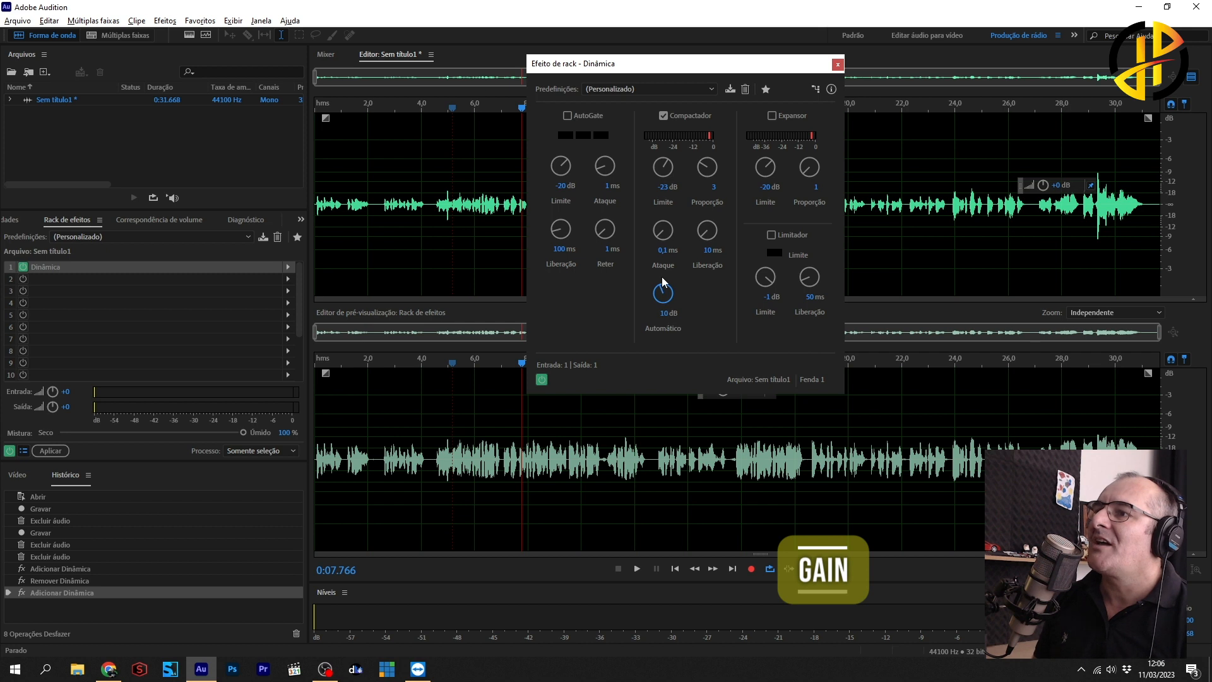
key("space")
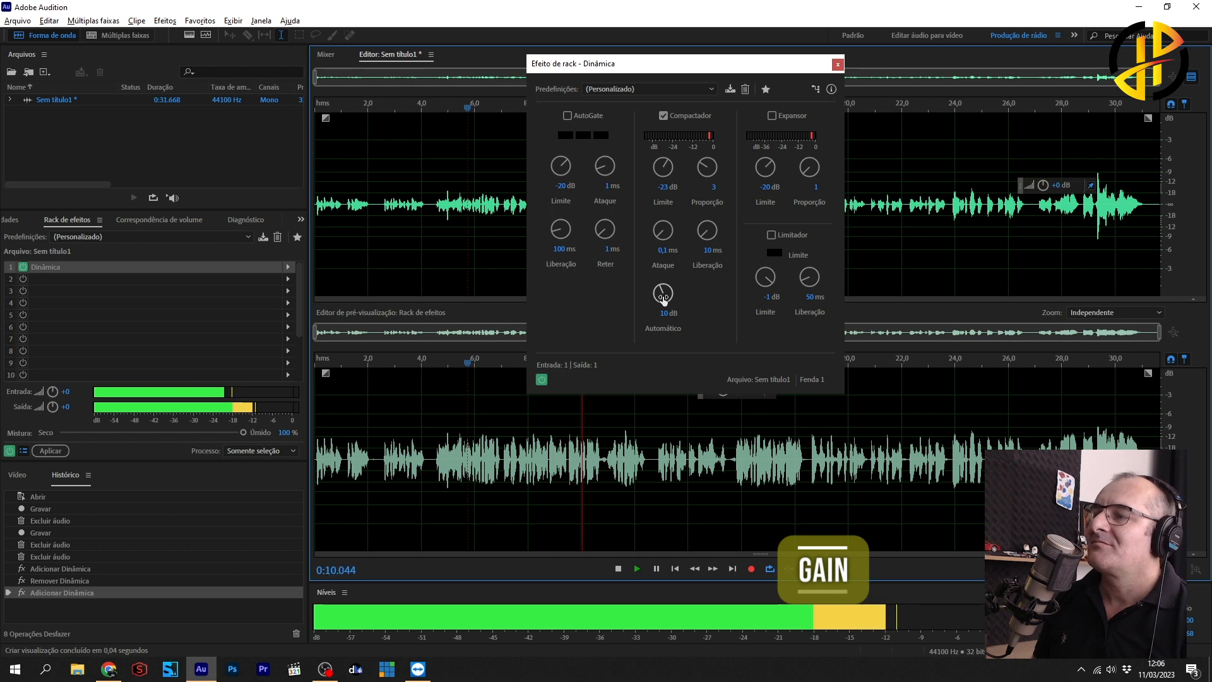
Raise the compressor's gain to 12.2 dB and replay the recording from about 5.5 s.
left_click_drag(664, 299, 666, 291)
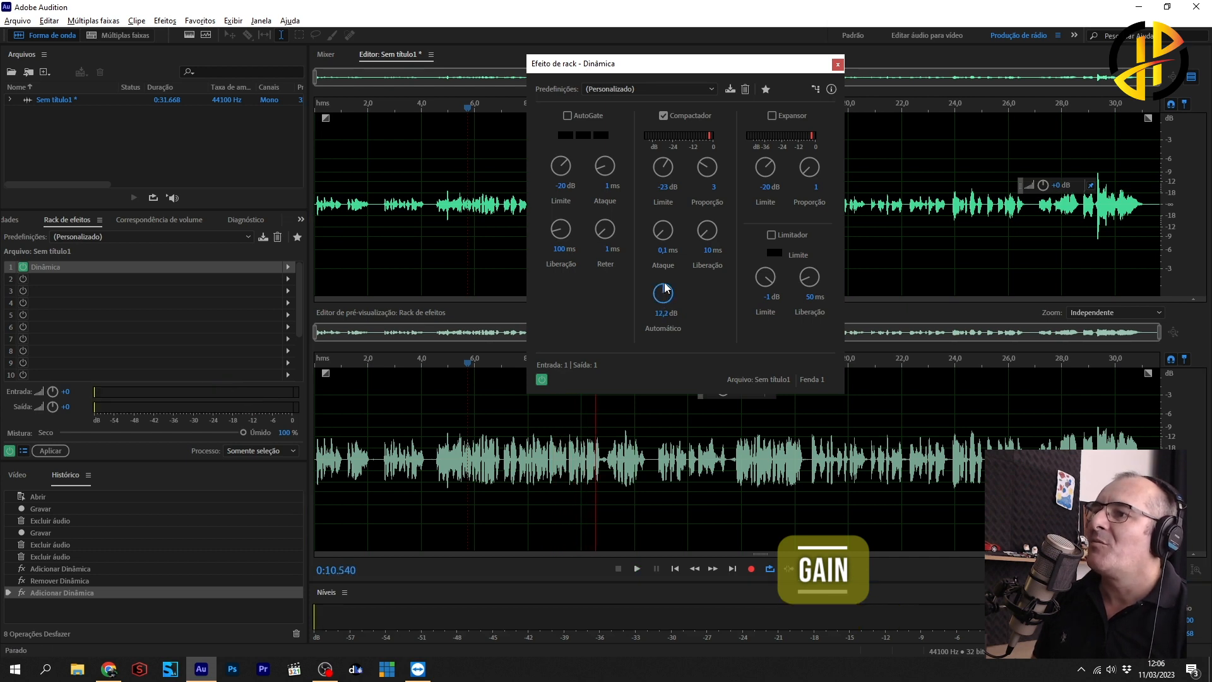
left_click(462, 387)
key("space")
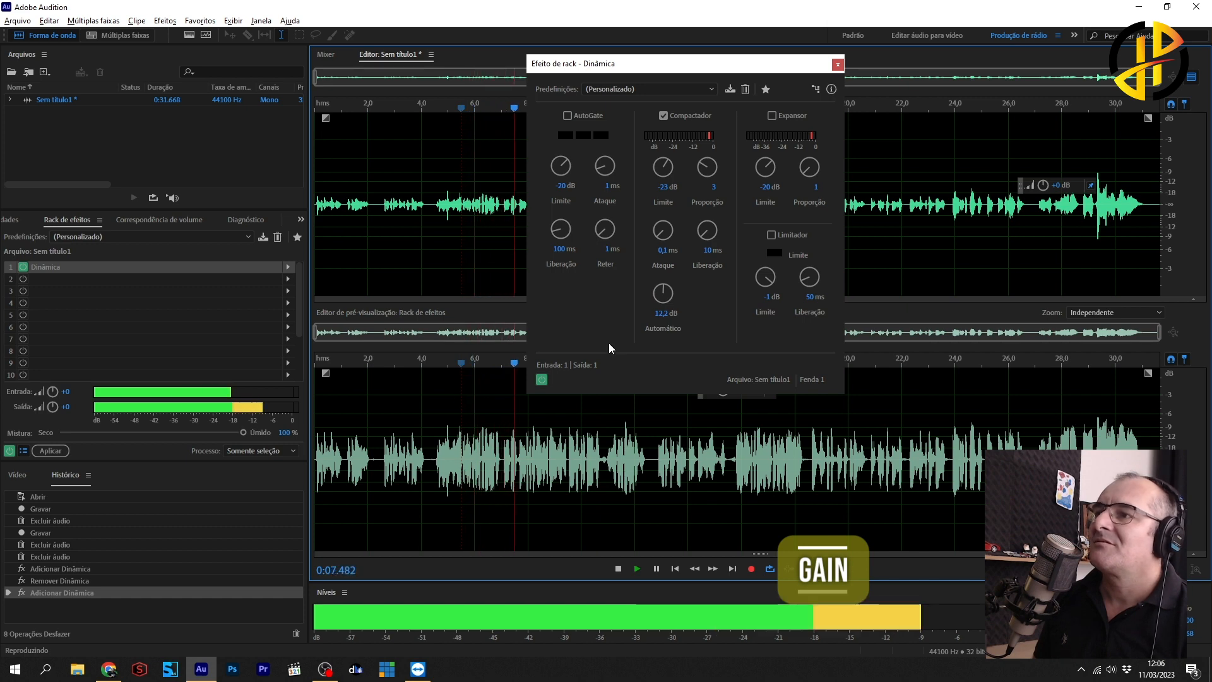
Try a compressor gain of 15.1 dB and play the passage from about 5.3 s.
left_click_drag(663, 300, 664, 297)
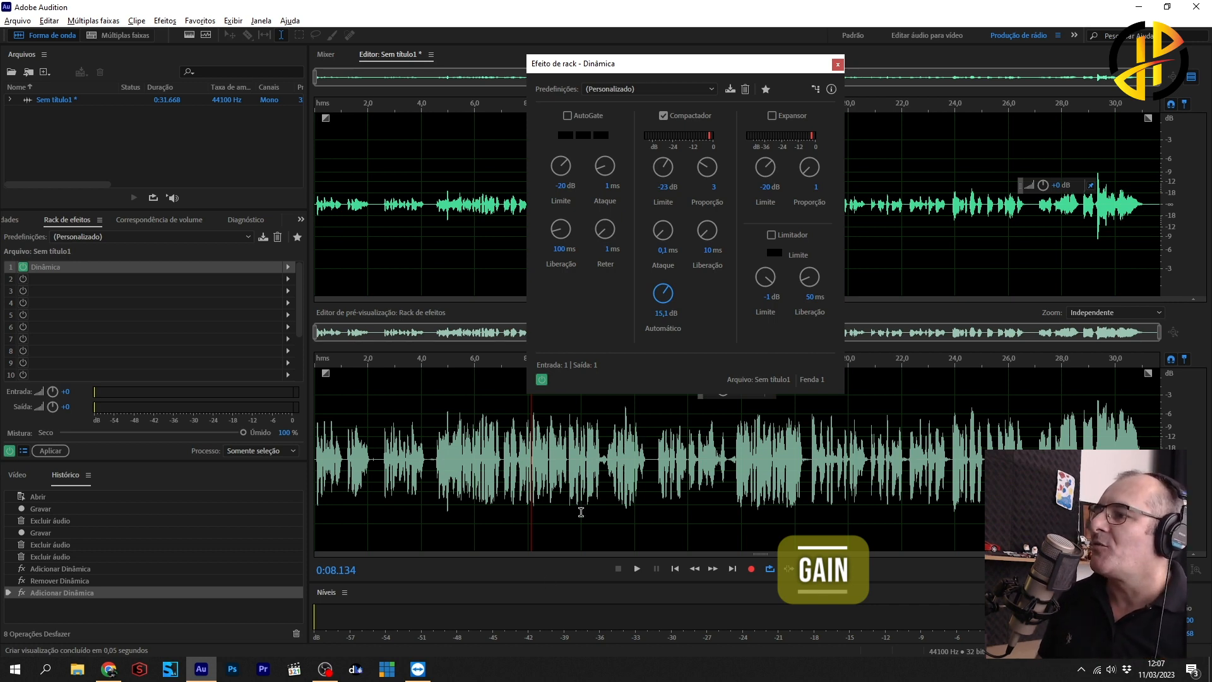
left_click(457, 437)
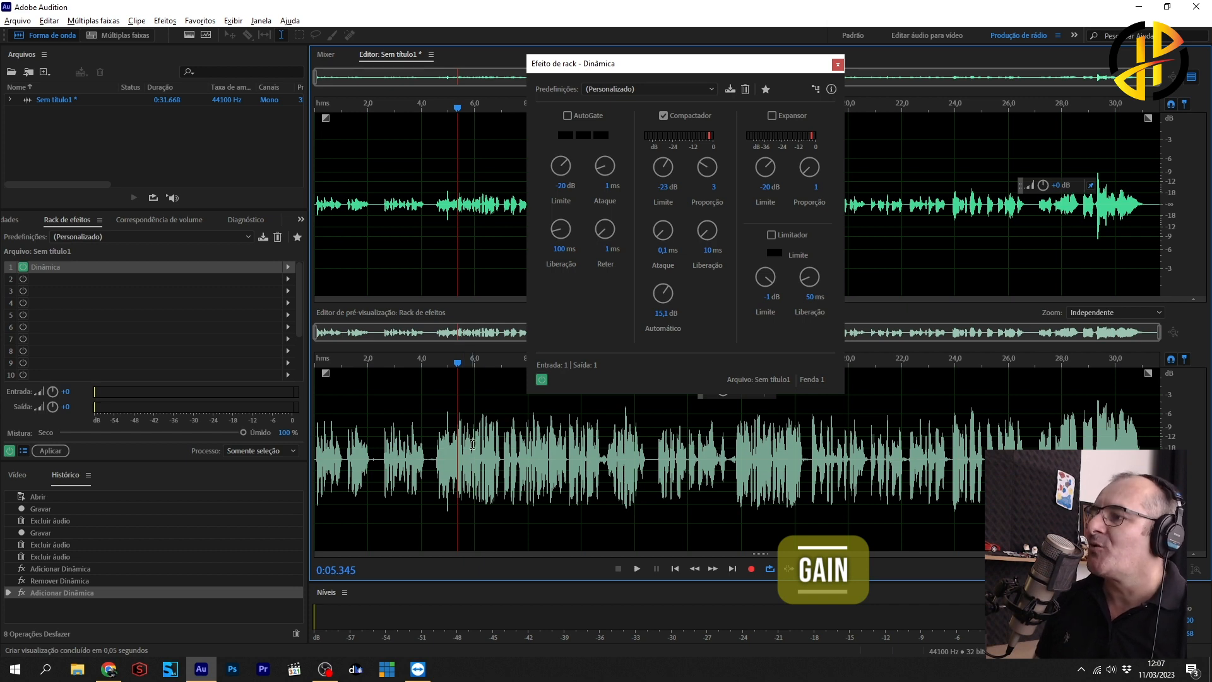
key("space")
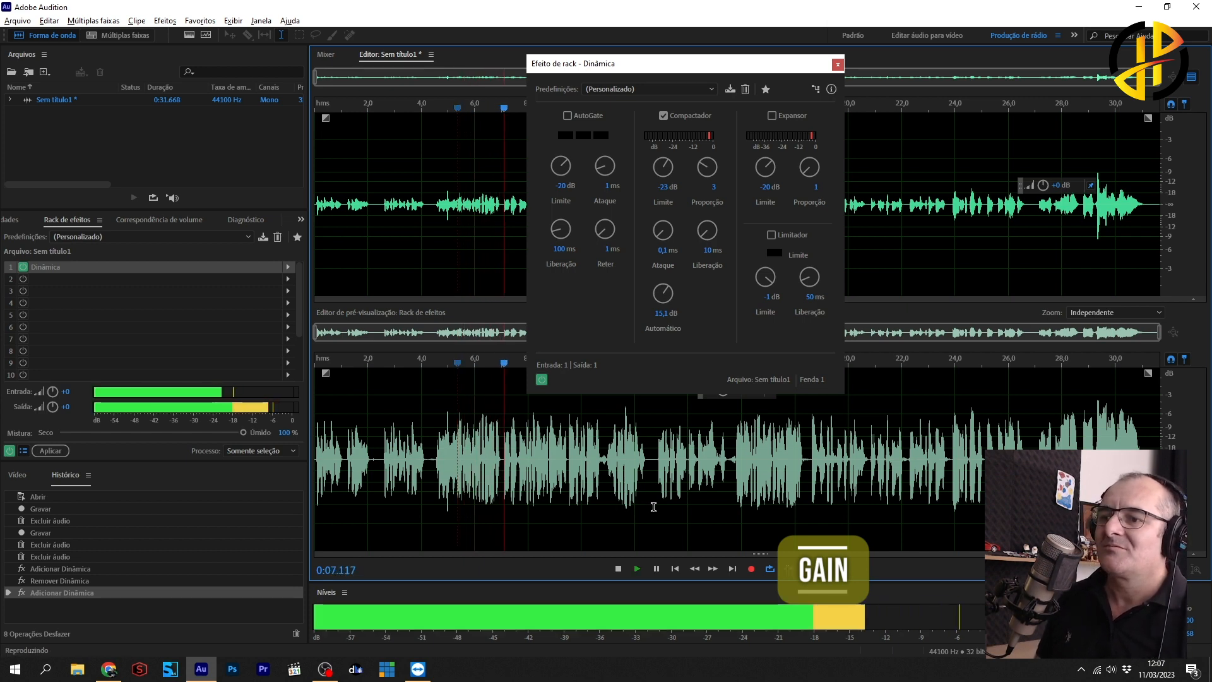
key("space")
Set the compressor's gain to exactly 13 dB and play the recording from about 5.5 s to check the output level.
left_click(673, 317)
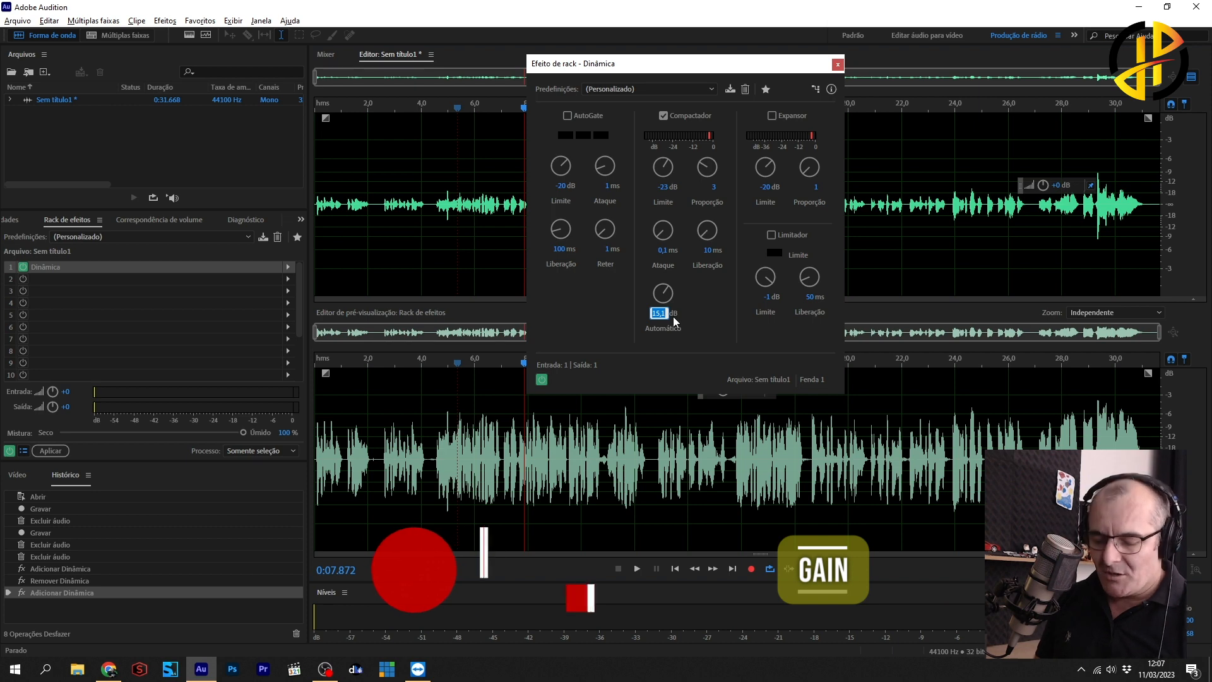
type("13")
key("Return")
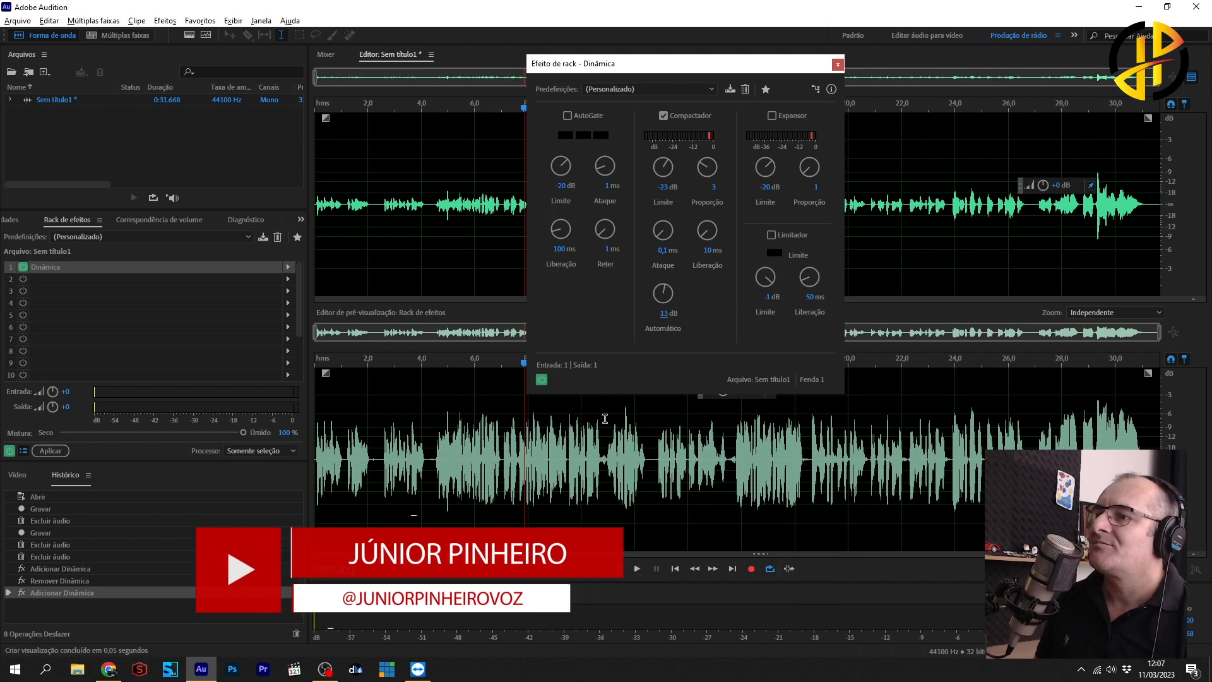
left_click(460, 445)
key("space")
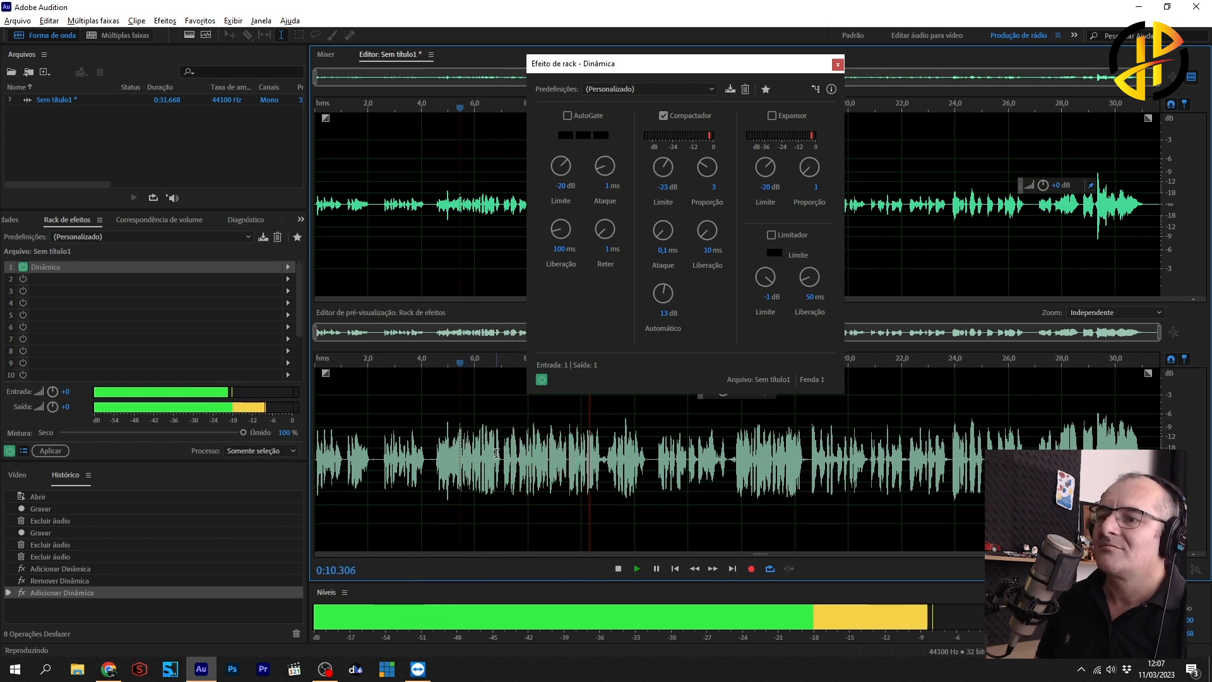
key("space")
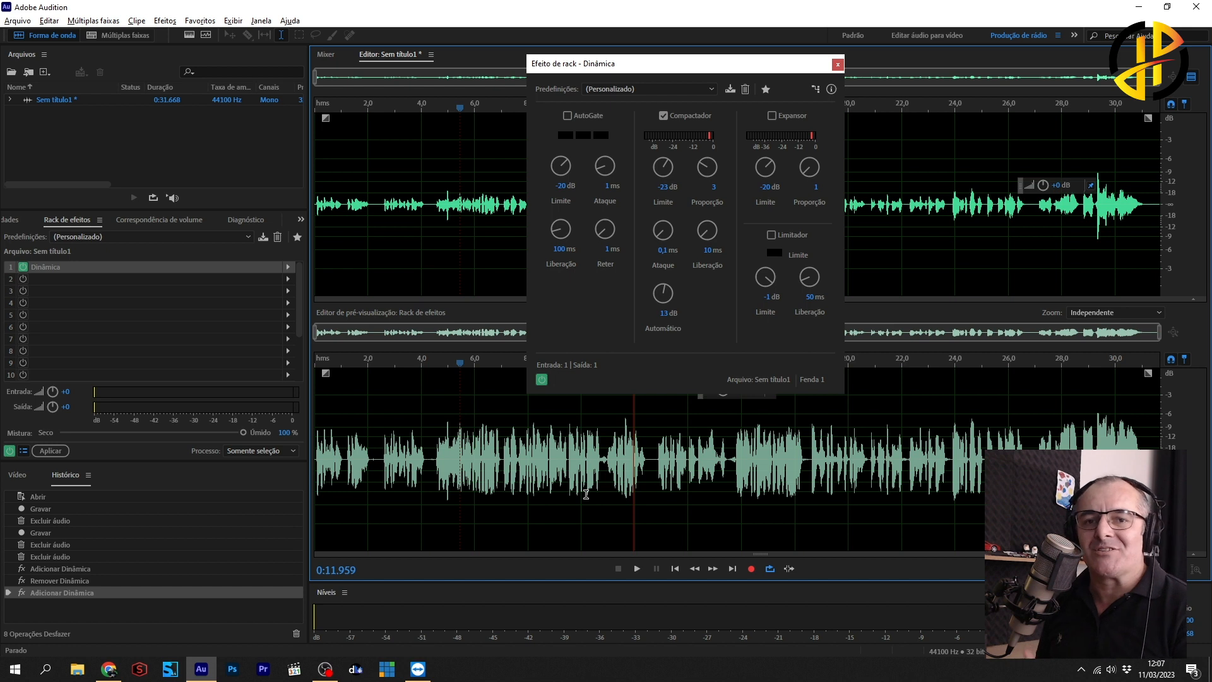
Play passages near 2.5 s, 20 s and 28 s to check that the volume is even across the recording.
left_click(383, 406)
key("space")
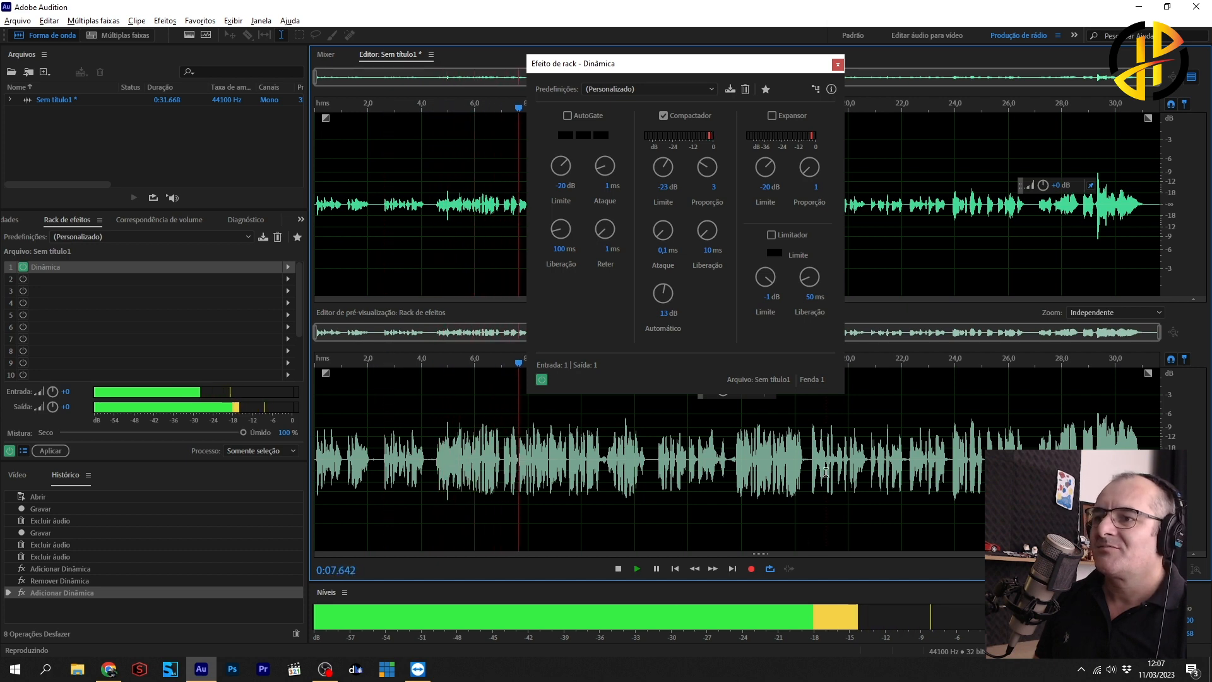
left_click(848, 486)
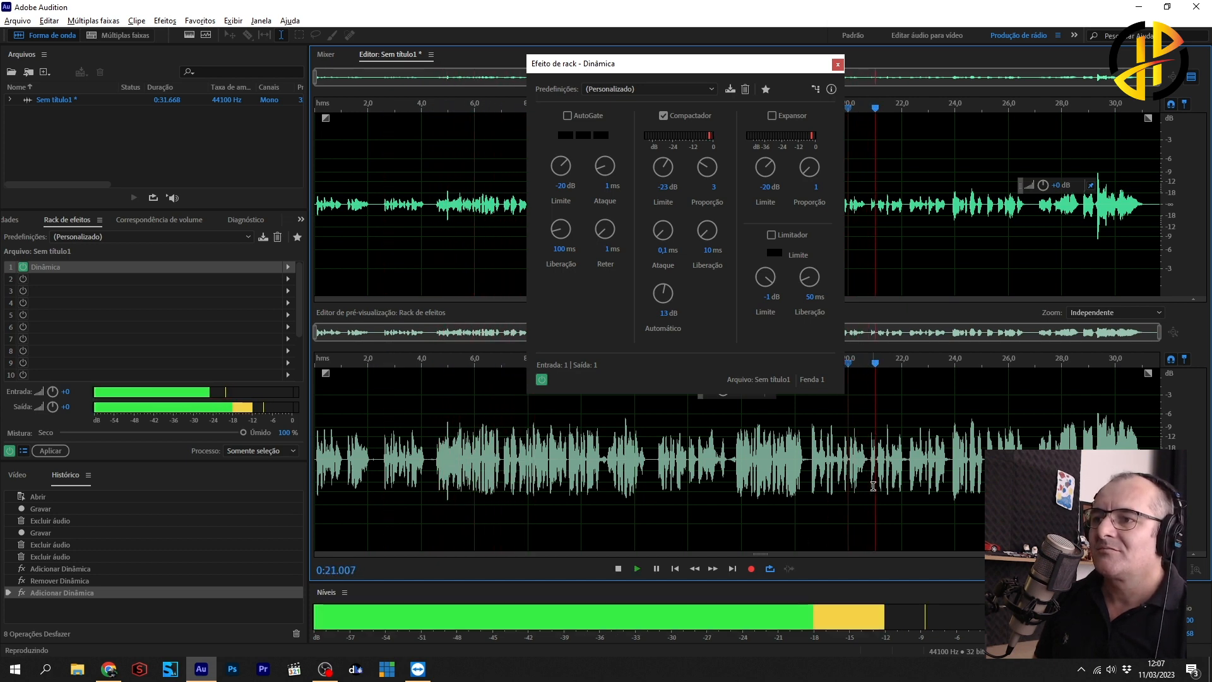
left_click(1061, 480)
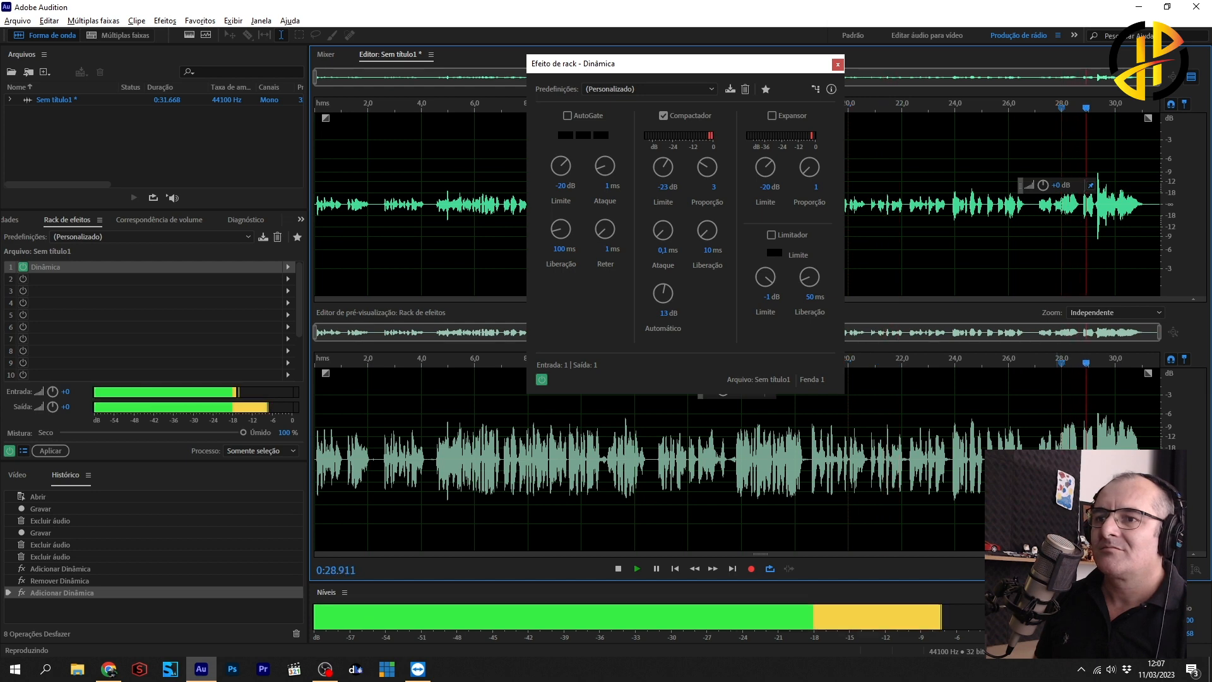
key("space")
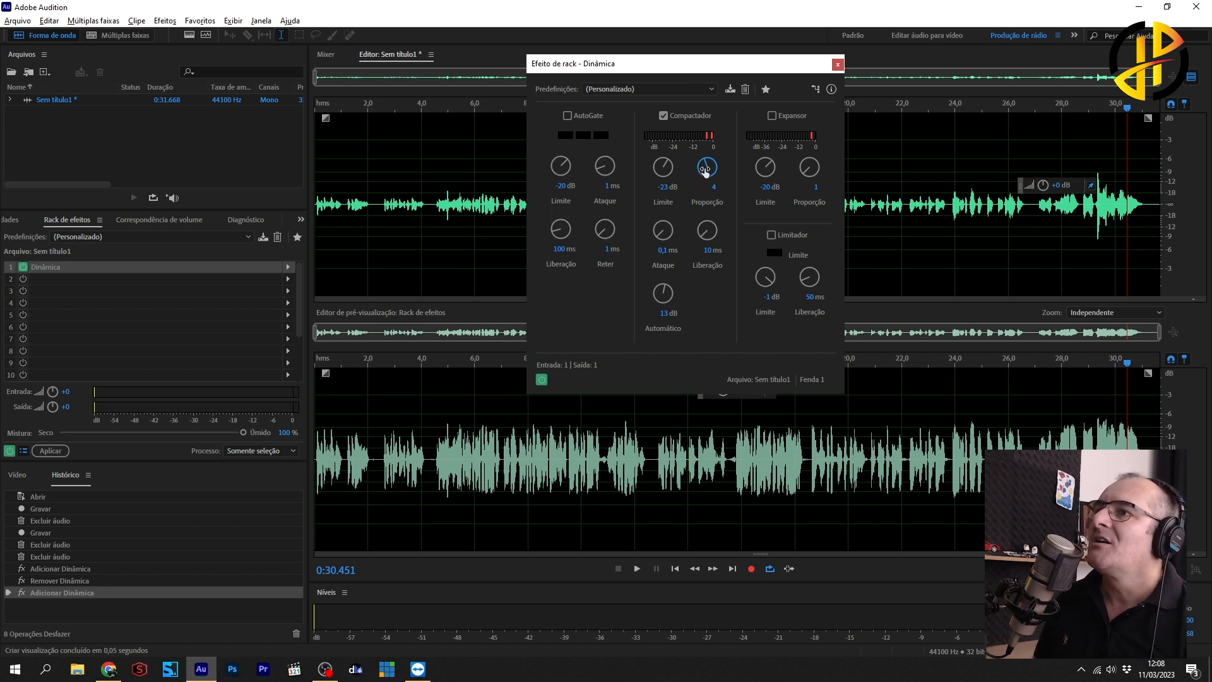
Try a compressor ratio of 4 with a threshold of -27 dB, playing the recording from about 2.5 s.
left_click(383, 385)
key("space")
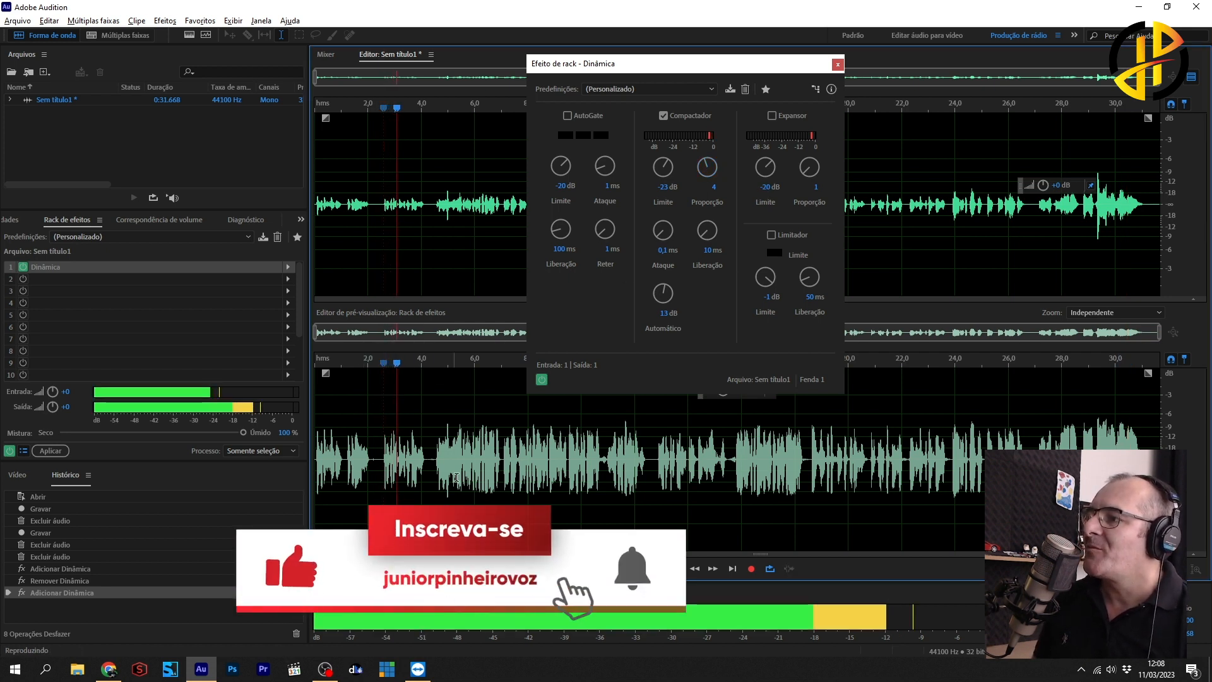
key("space")
left_click_drag(661, 168, 665, 183)
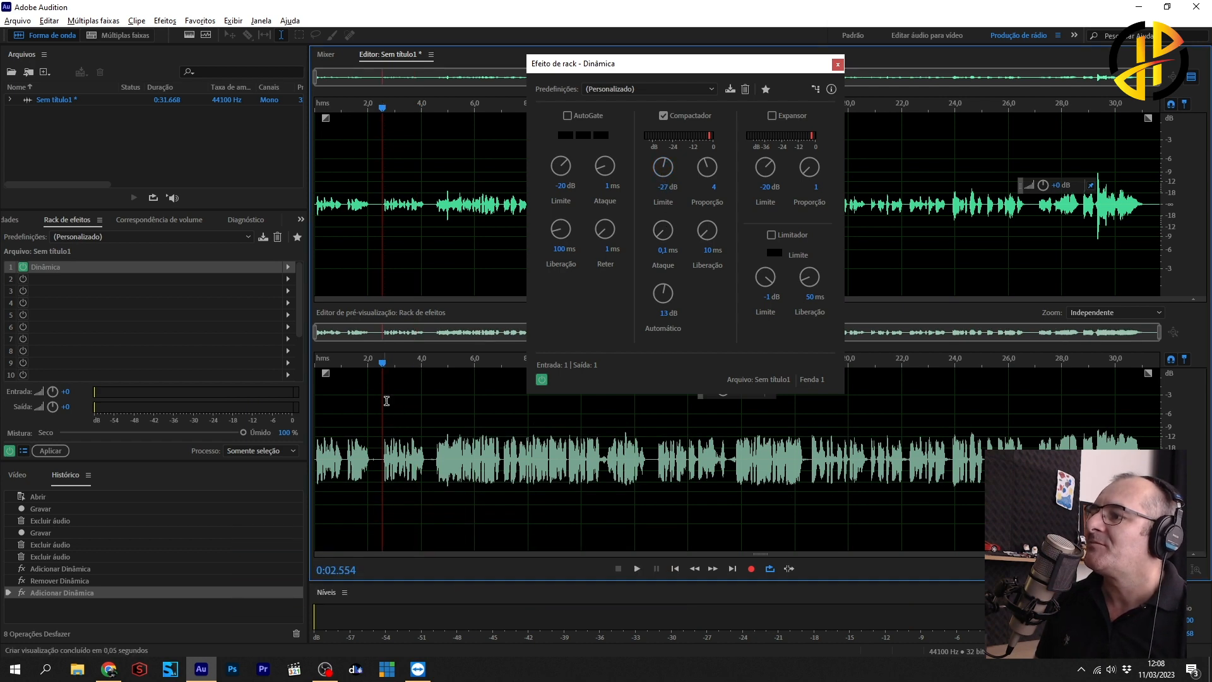
key("space")
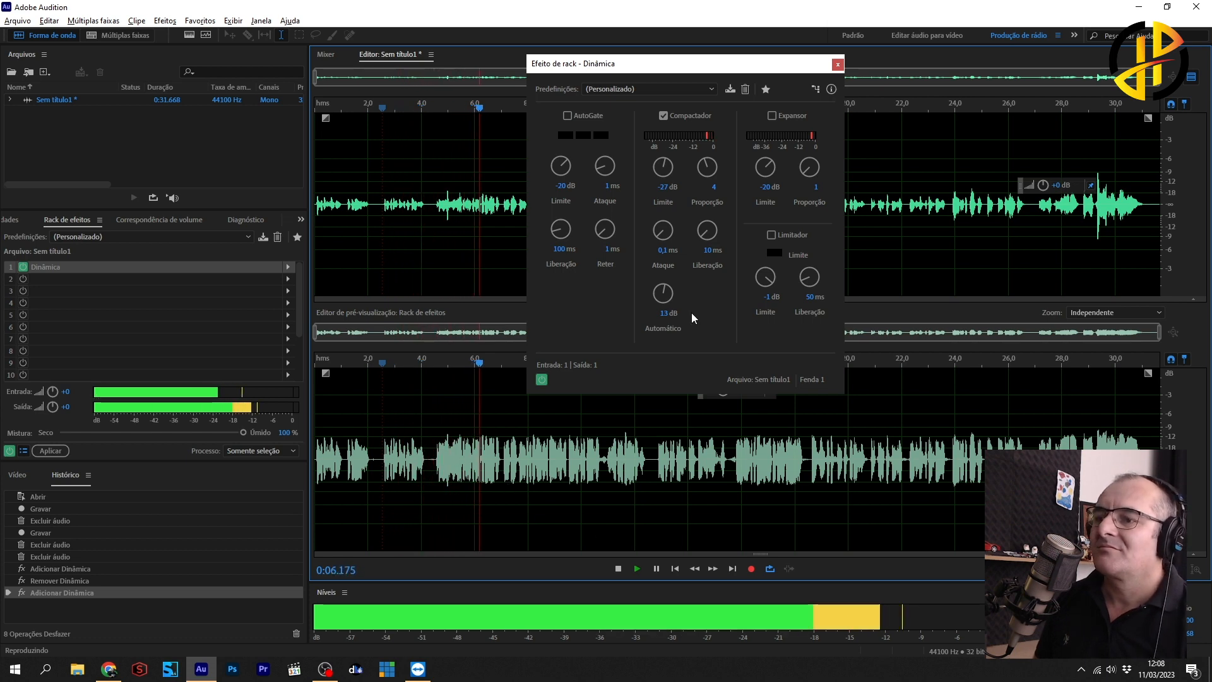
Set the compressor's threshold back to -23 dB and its ratio back to 3.
left_click_drag(792, 63, 813, 89)
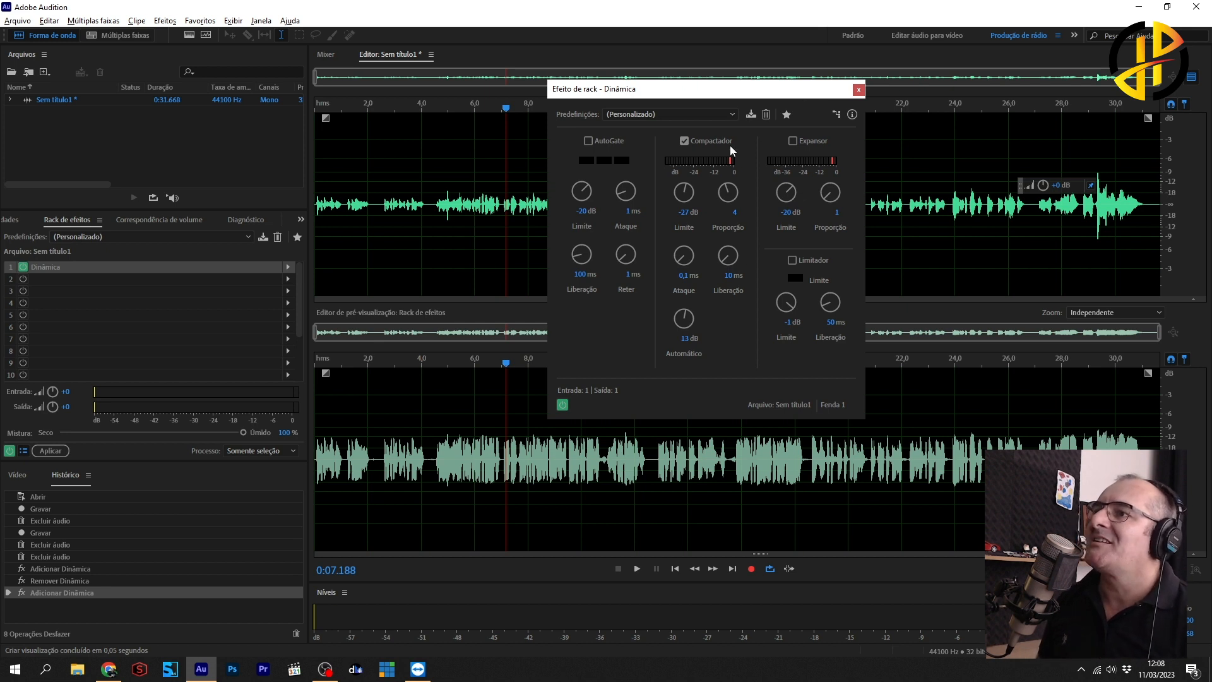
left_click(685, 212)
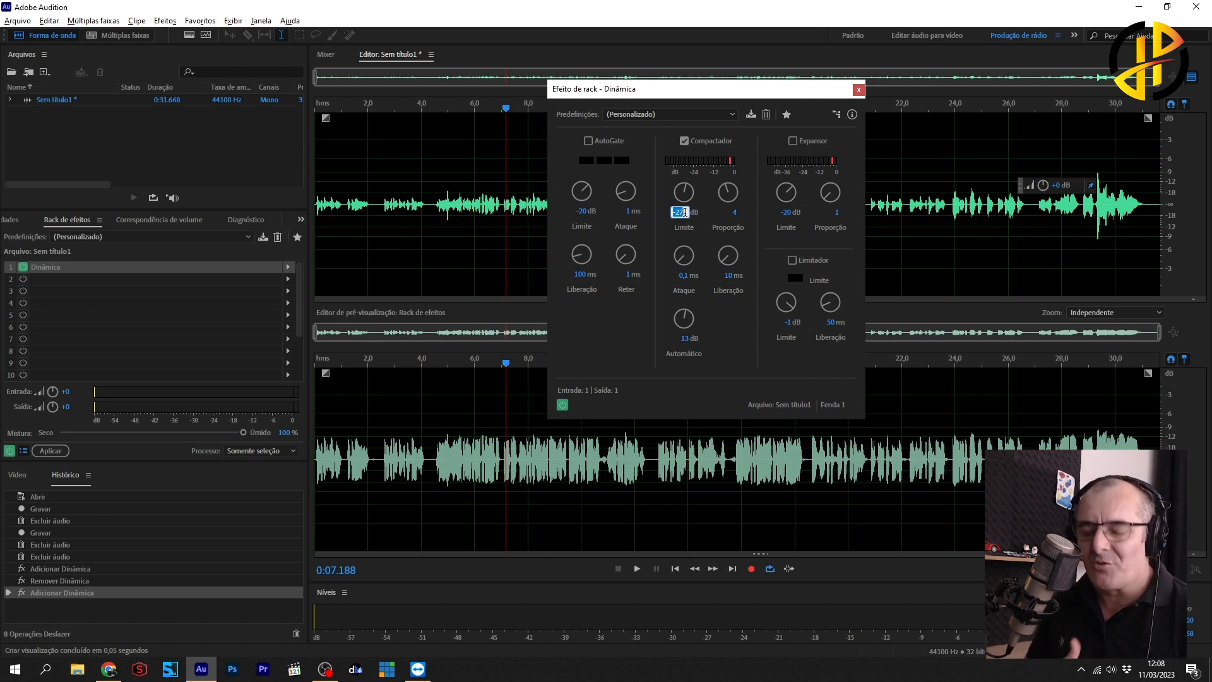
type("23")
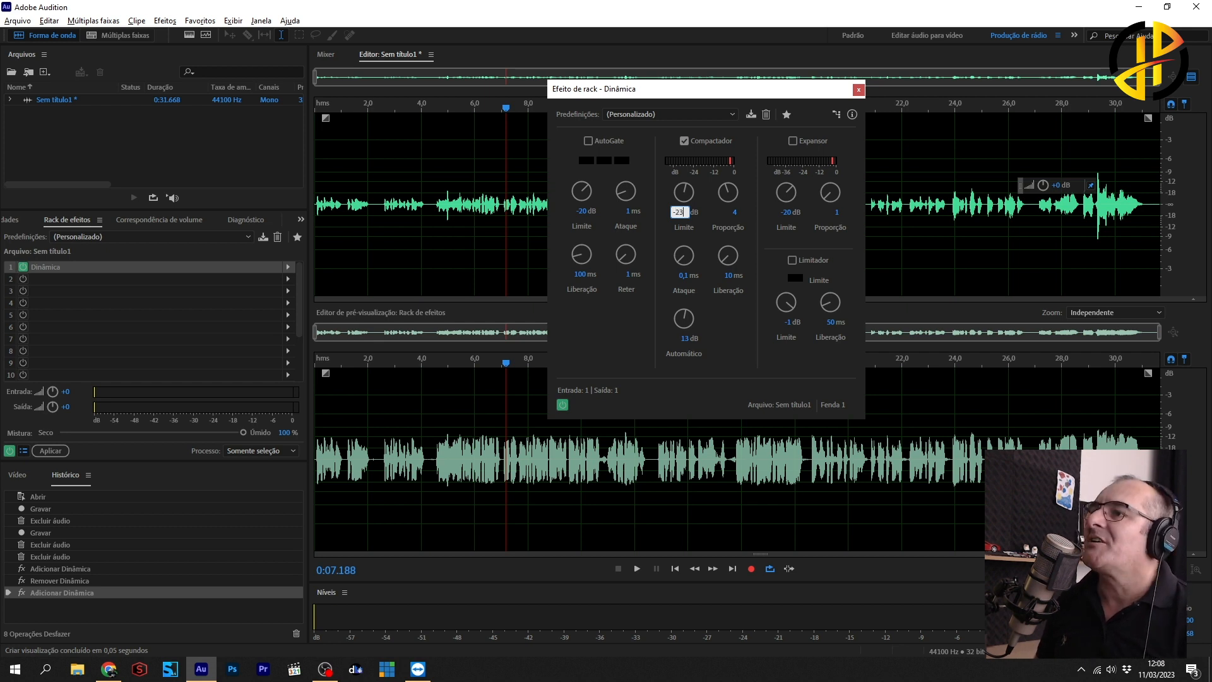
key("Return")
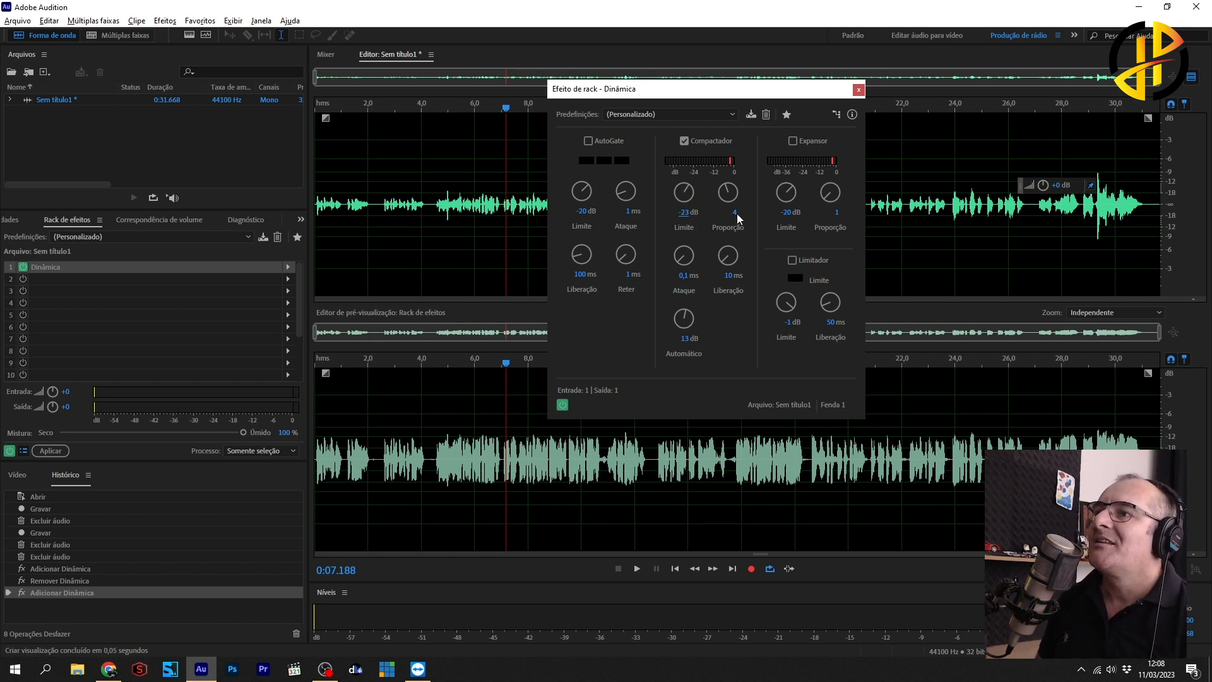
left_click(735, 213)
type("3")
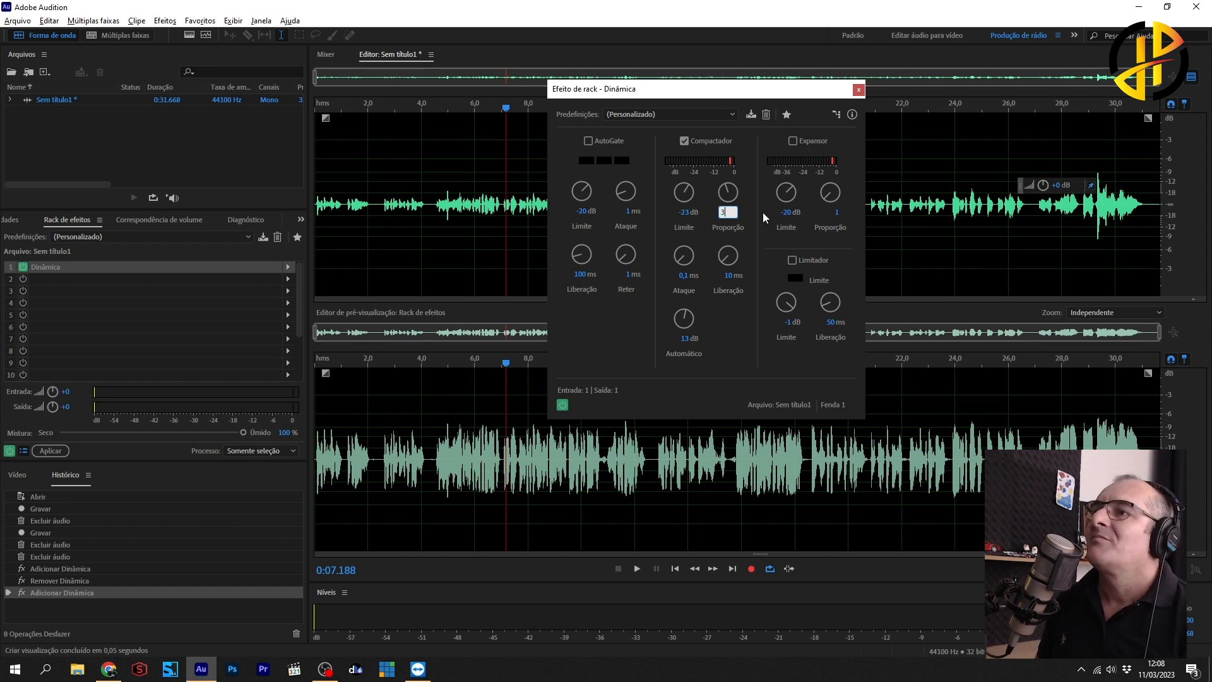
key("Return")
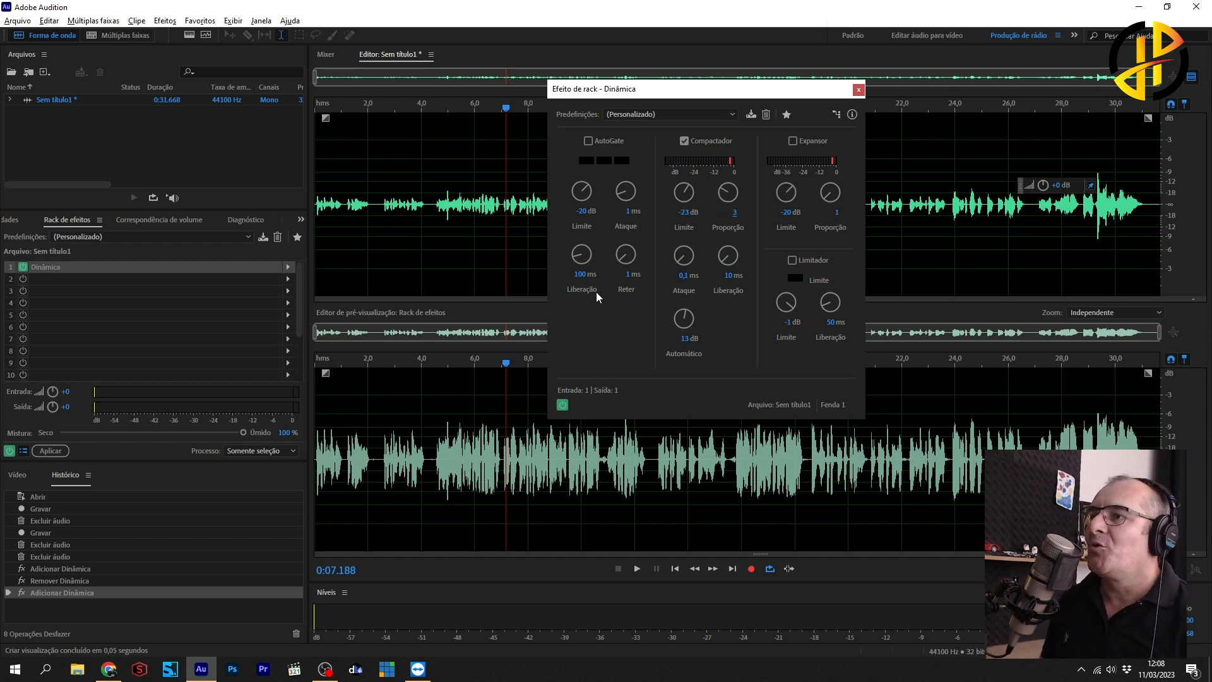
Close the Dinâmica window and place the playhead before the loud peak near 29 s to compare both waveforms.
left_click(859, 91)
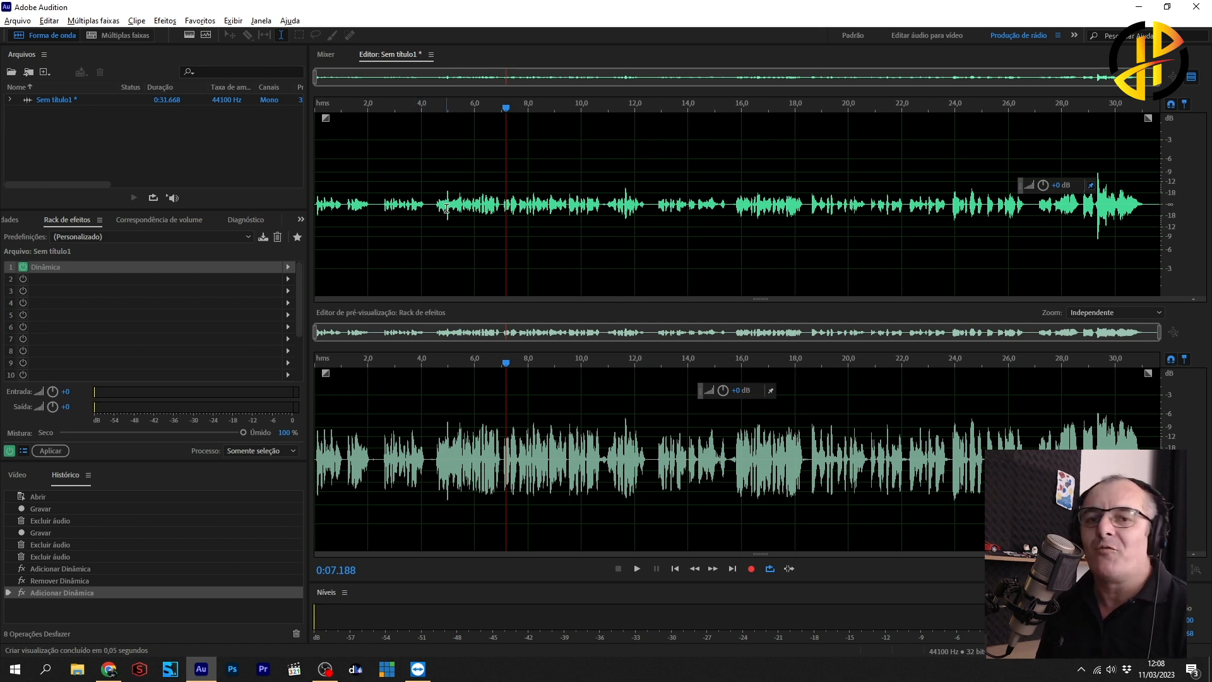
left_click(1086, 229)
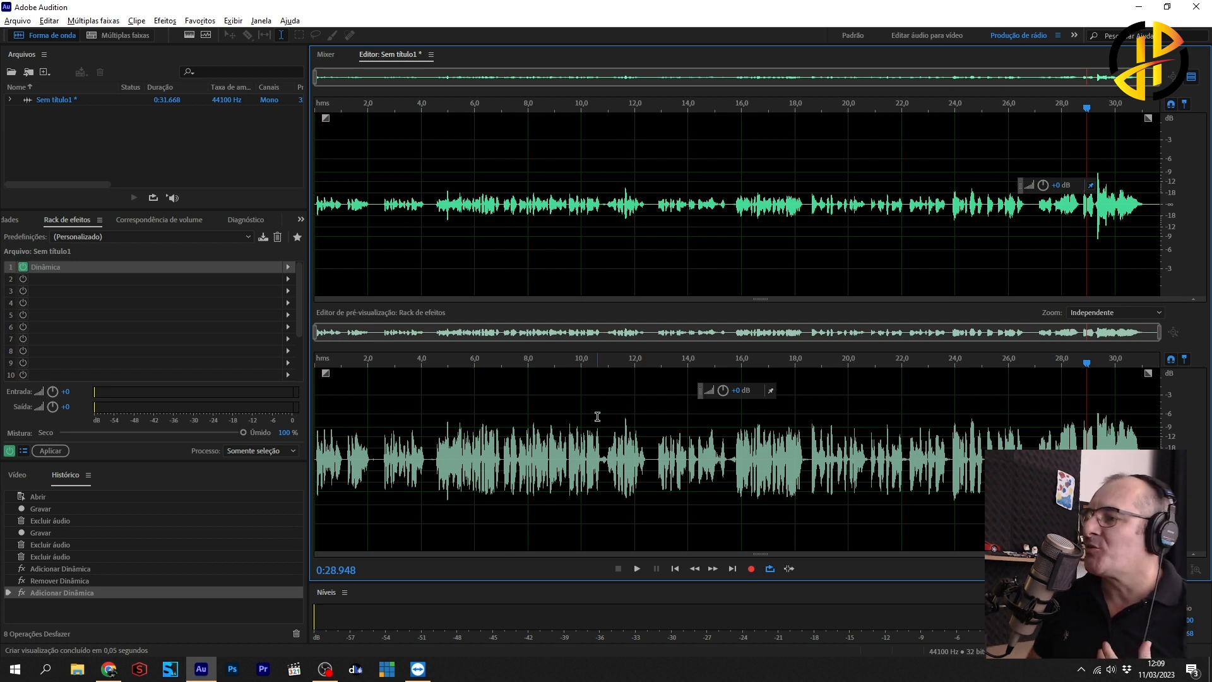
Reopen the Dinâmica settings and play the recording from about 1.5 s to listen with AutoGate off.
double_click(167, 267)
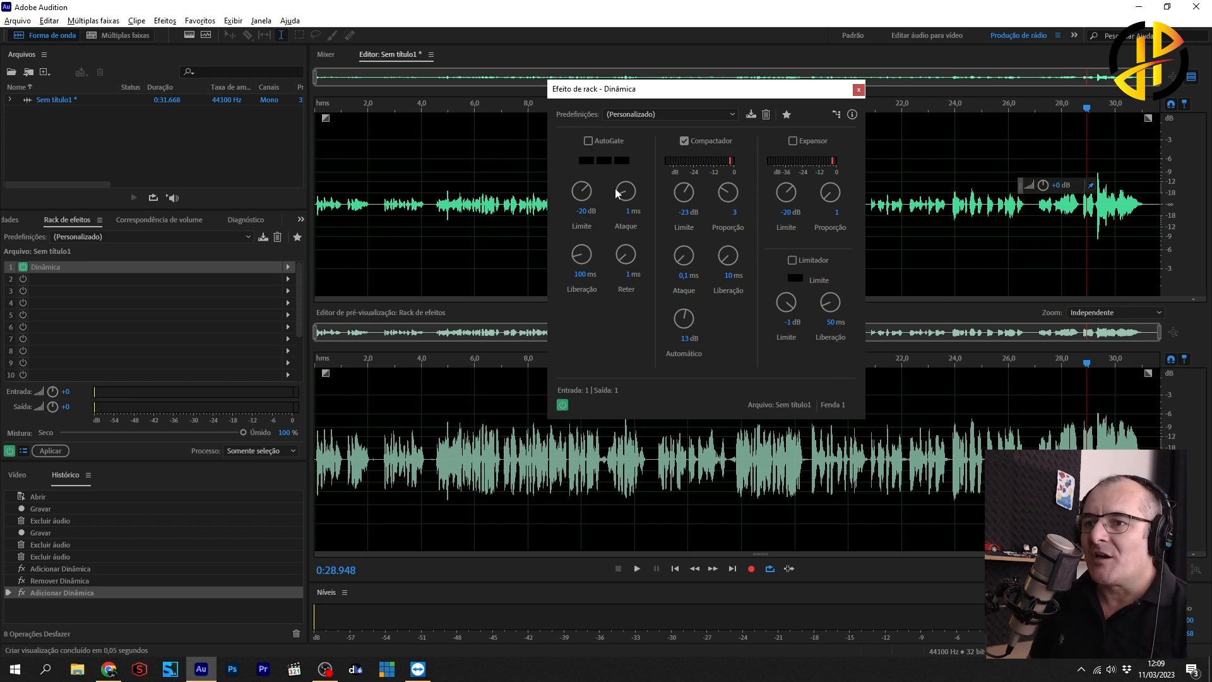
left_click(356, 416)
key("space")
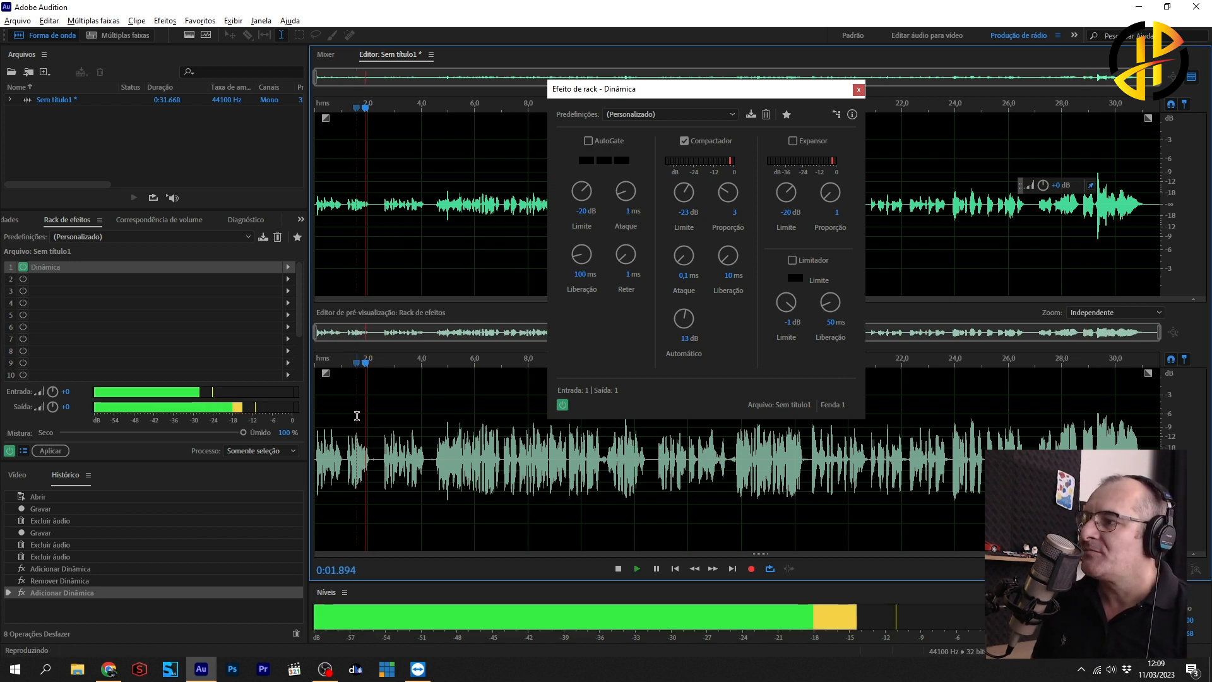
key("space")
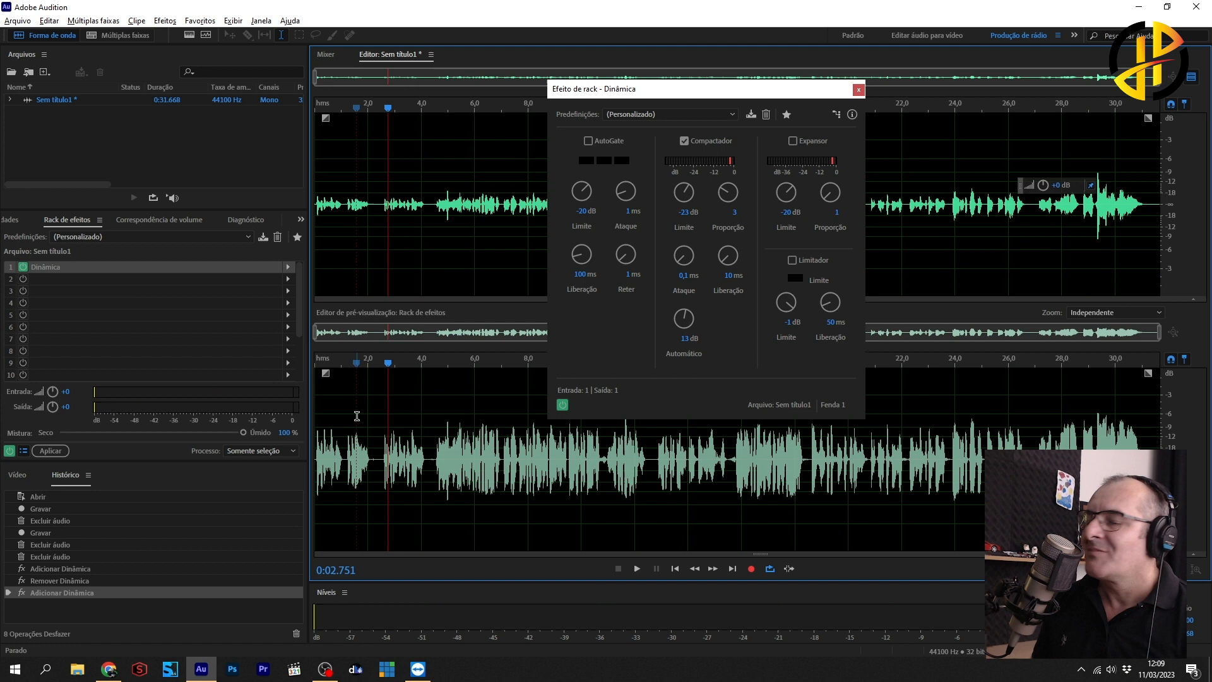
Enable AutoGate, lower its threshold to -52 dB, and play the recording from about 1.4 s to check it.
left_click(588, 141)
left_click(352, 397)
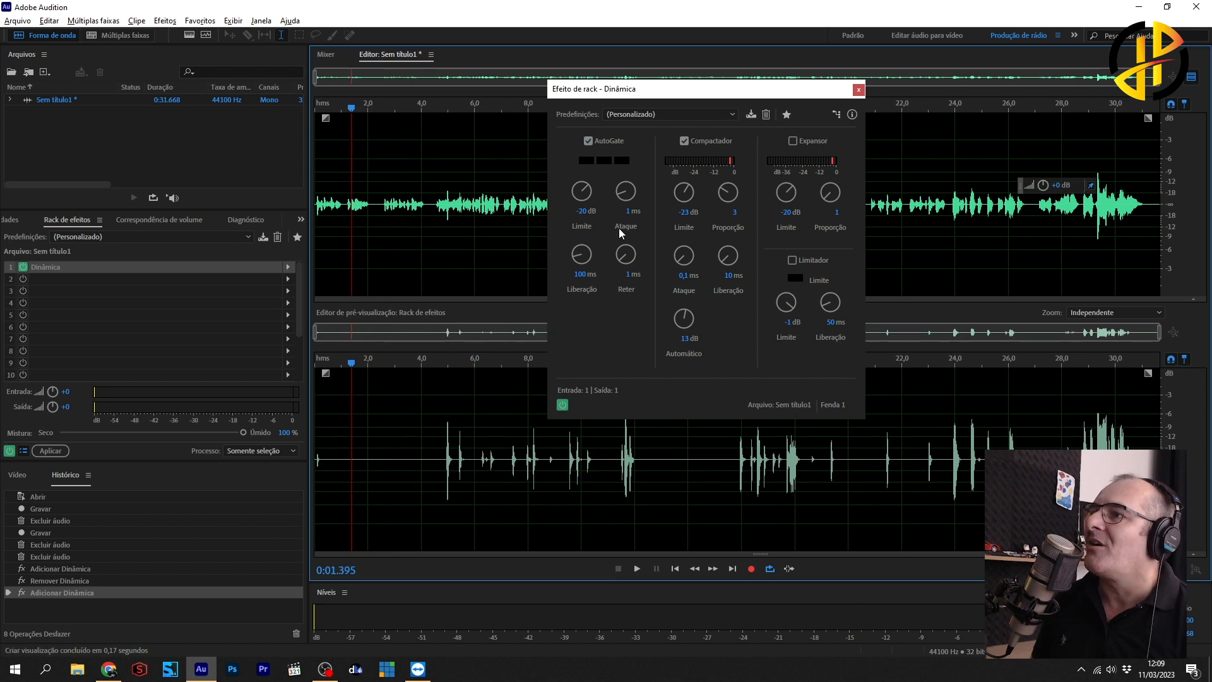
left_click_drag(582, 190, 596, 296)
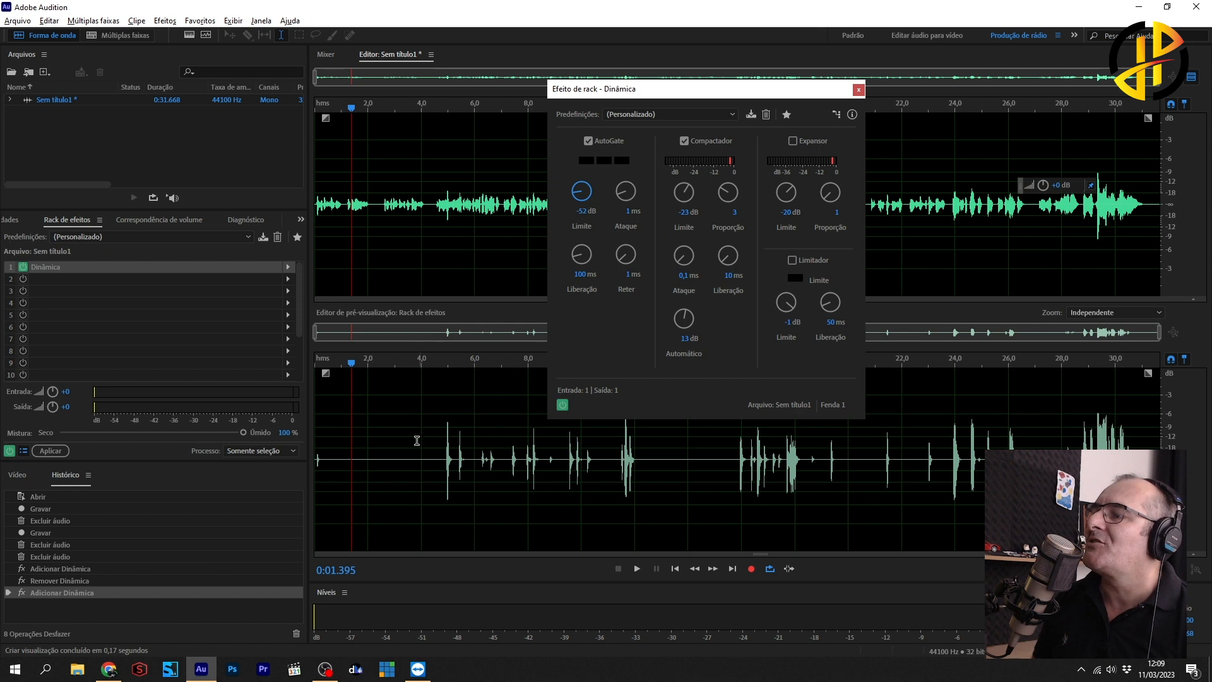
key("space")
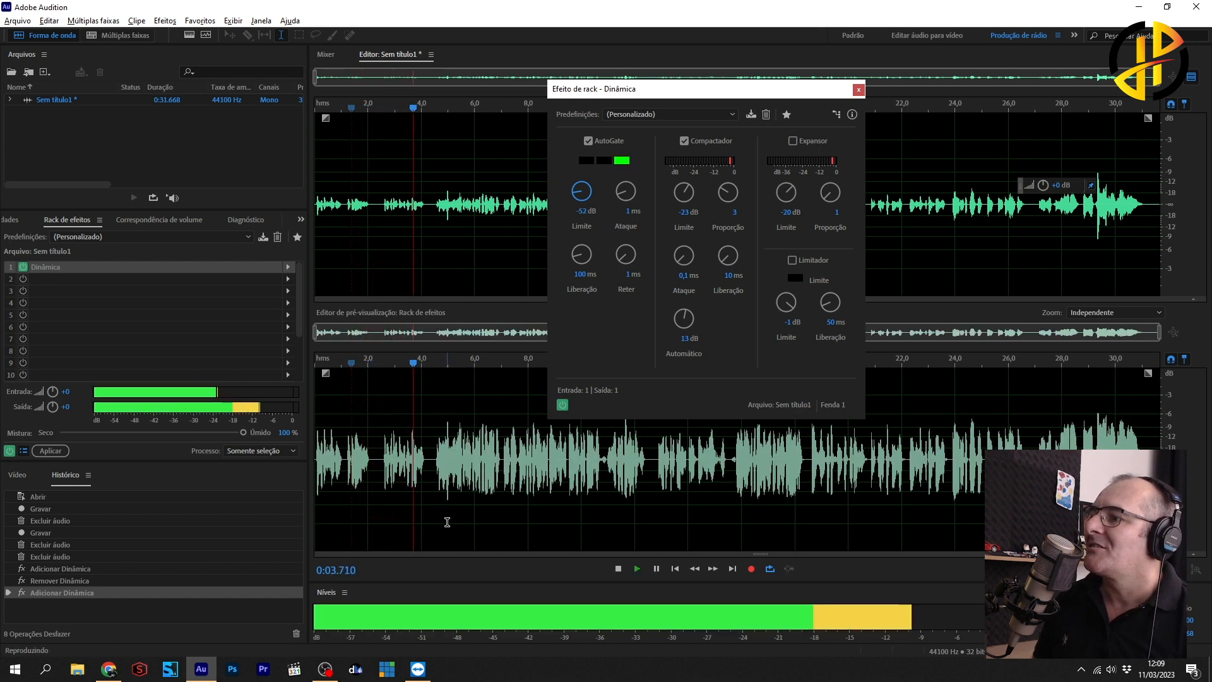
key("space")
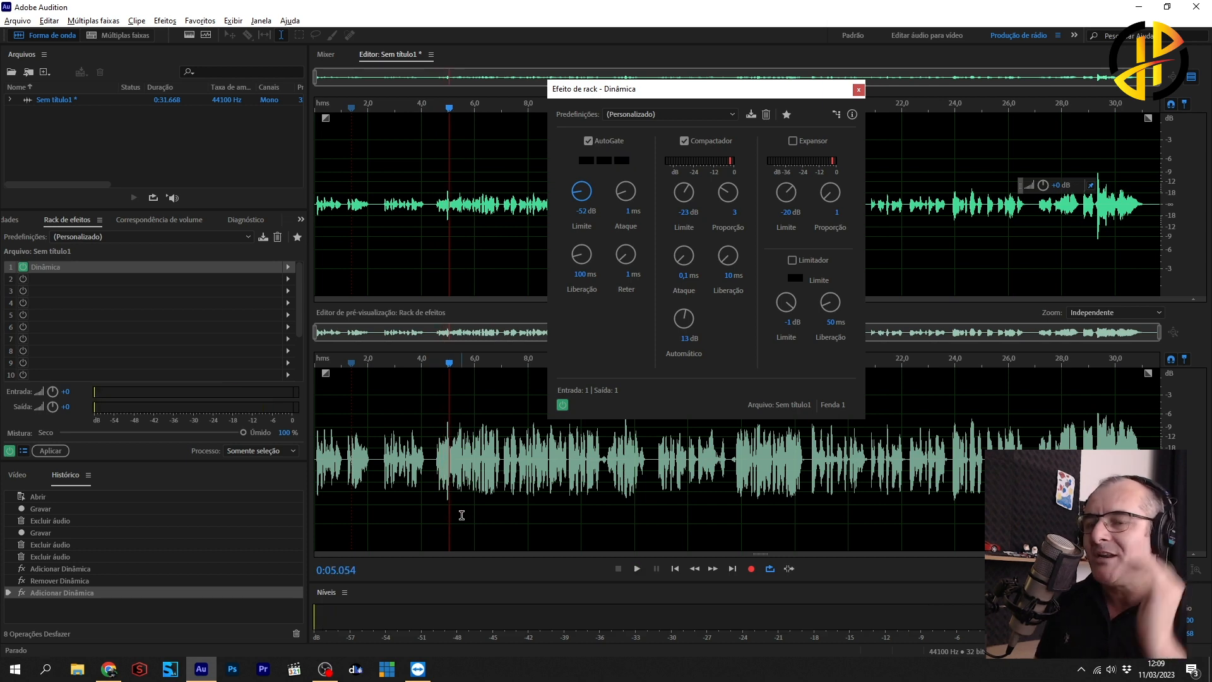
Close the Dinâmica window and switch to the spectral frequency display to compare the speech gaps in the original and the preview.
left_click(337, 379)
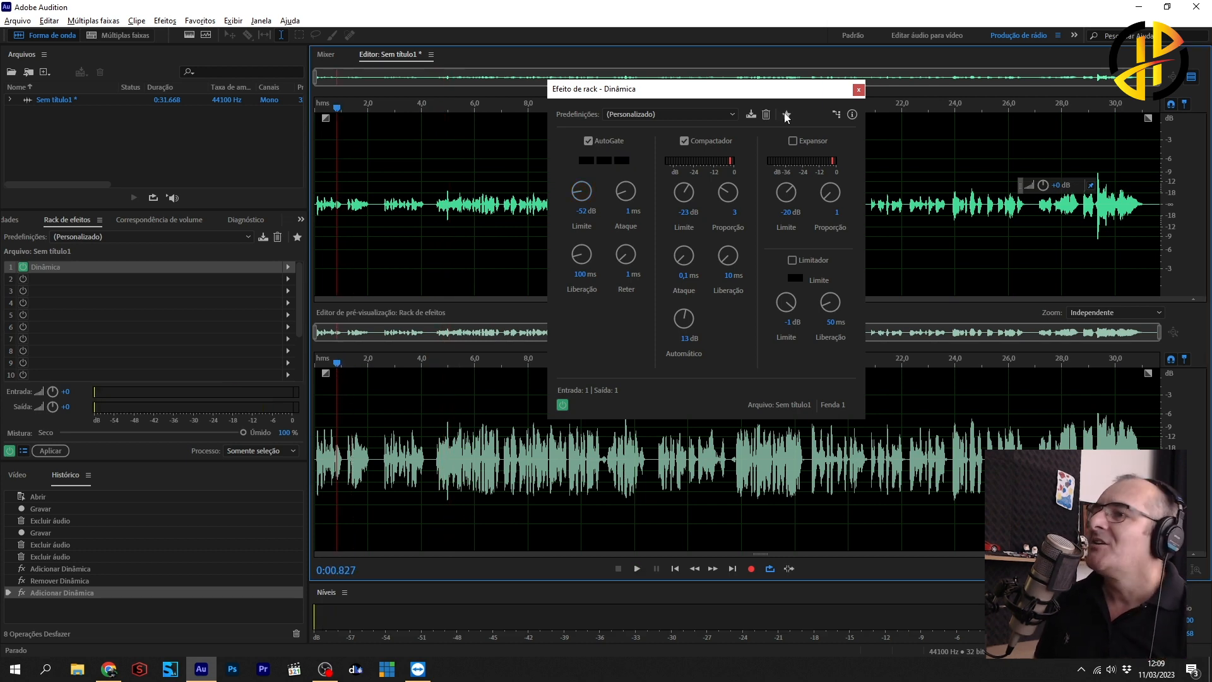
left_click(858, 89)
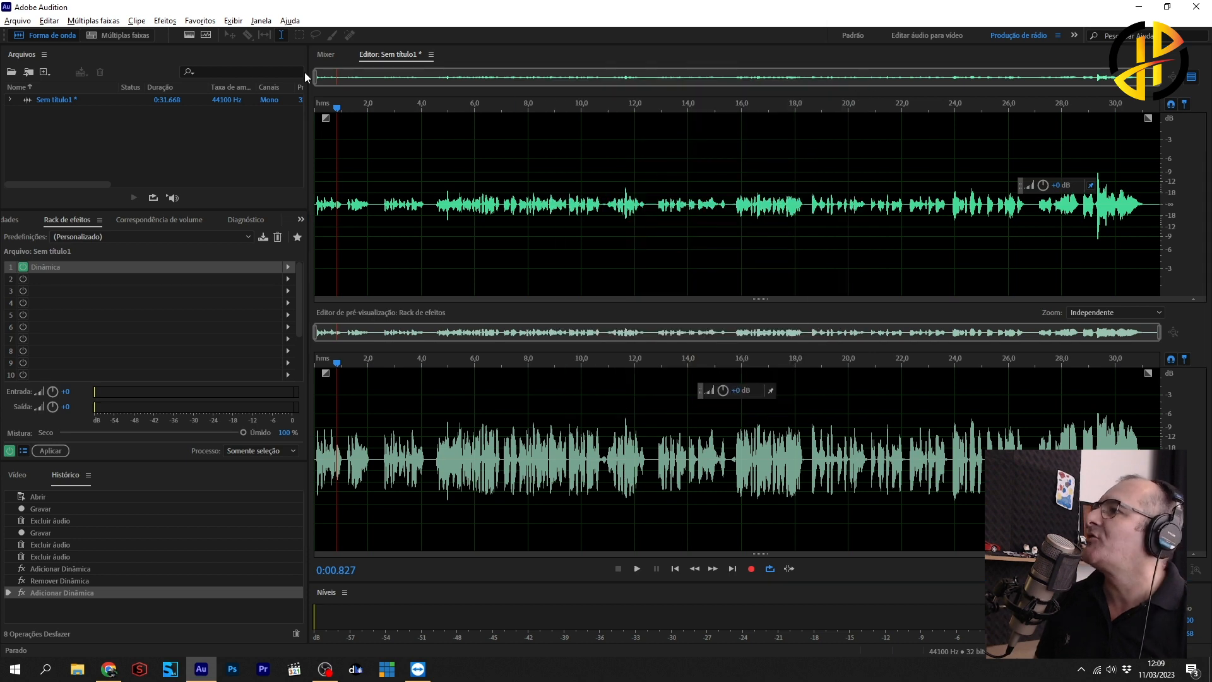
left_click(189, 35)
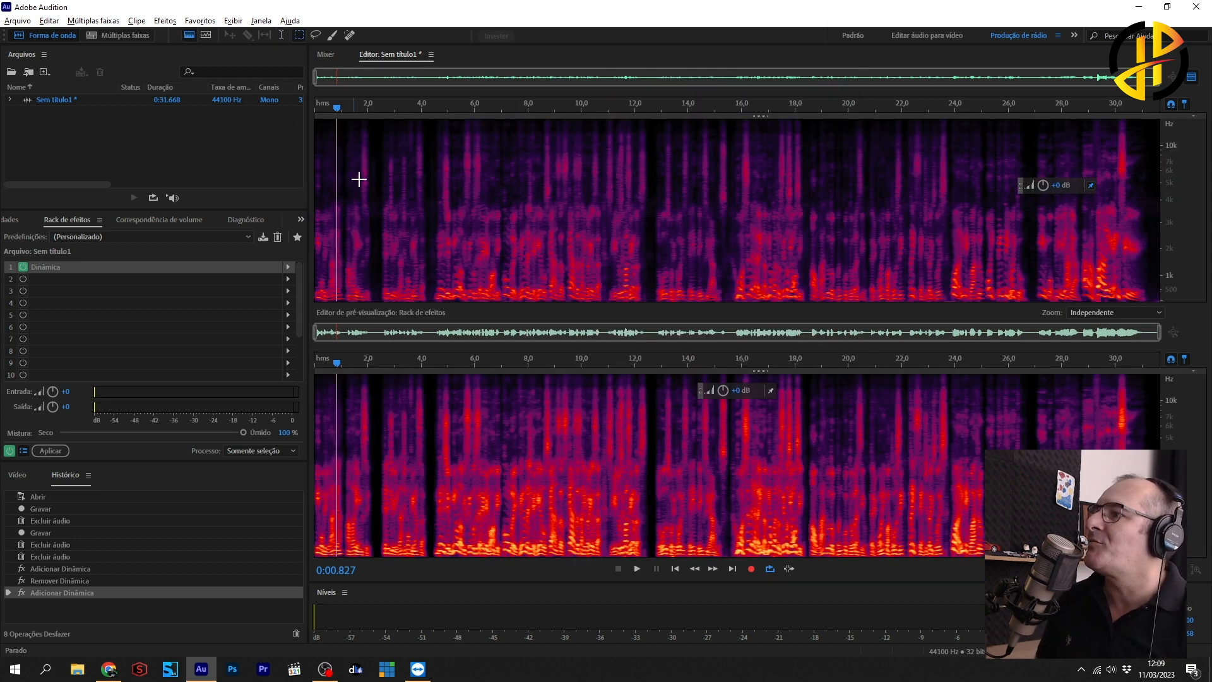
scroll(417, 238, "up", 2)
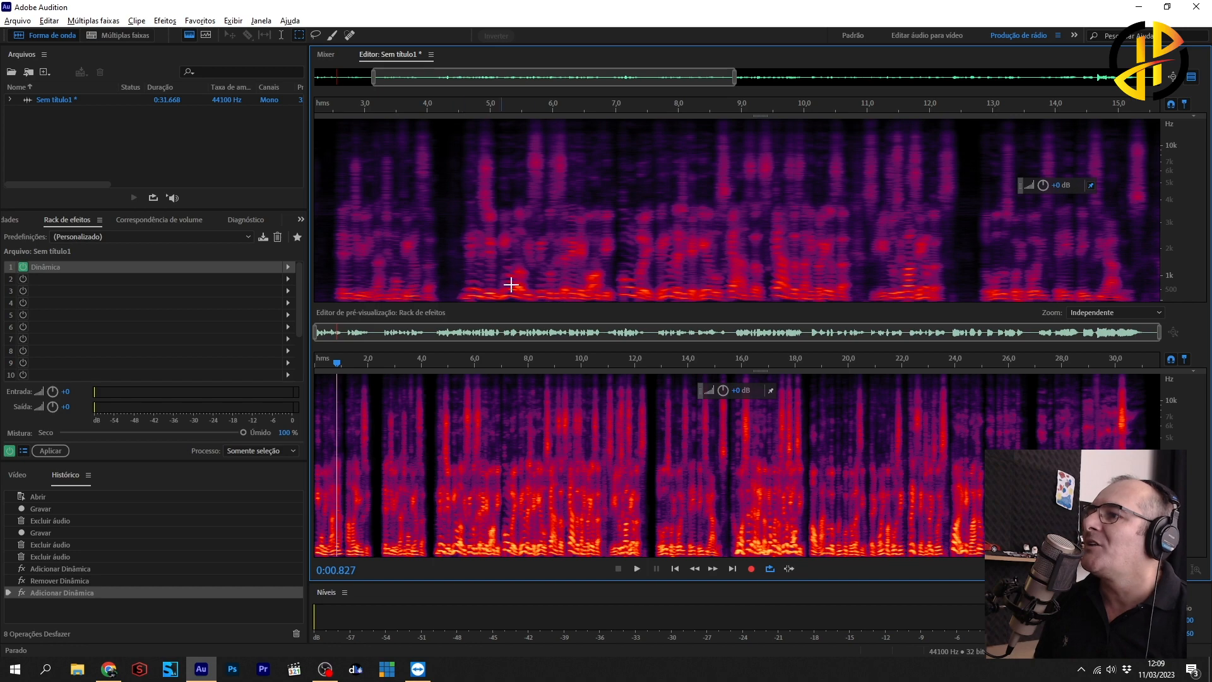
scroll(406, 511, "up", 3)
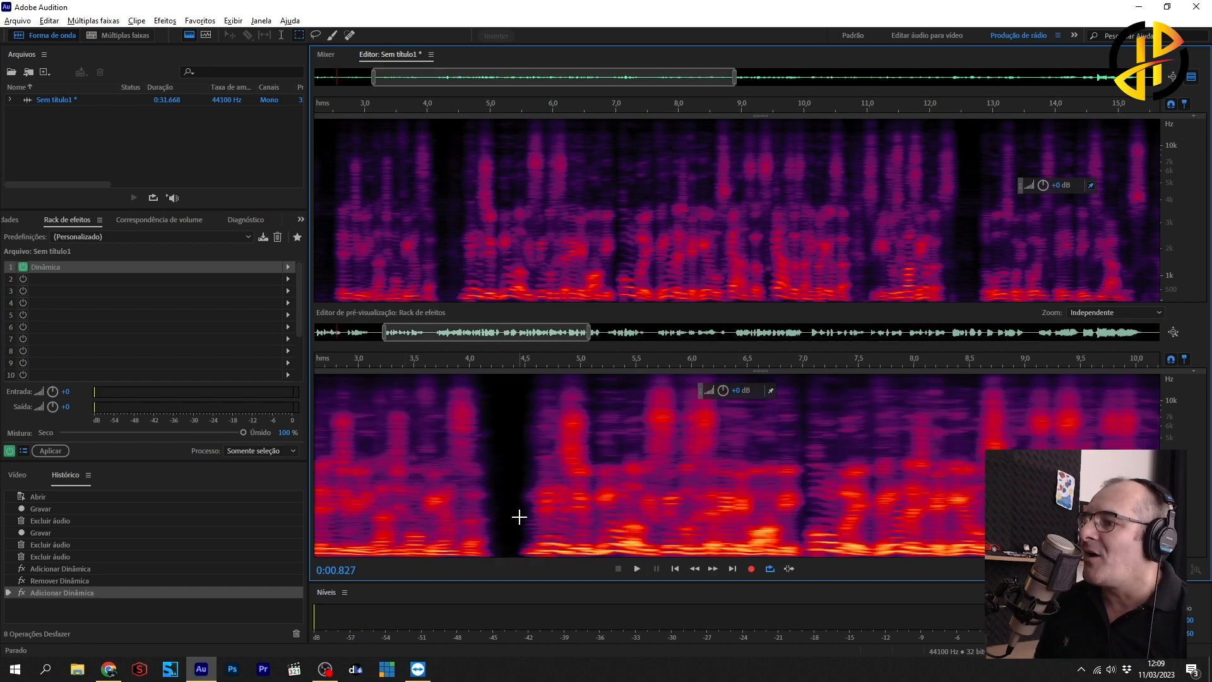
scroll(519, 517, "down", 2)
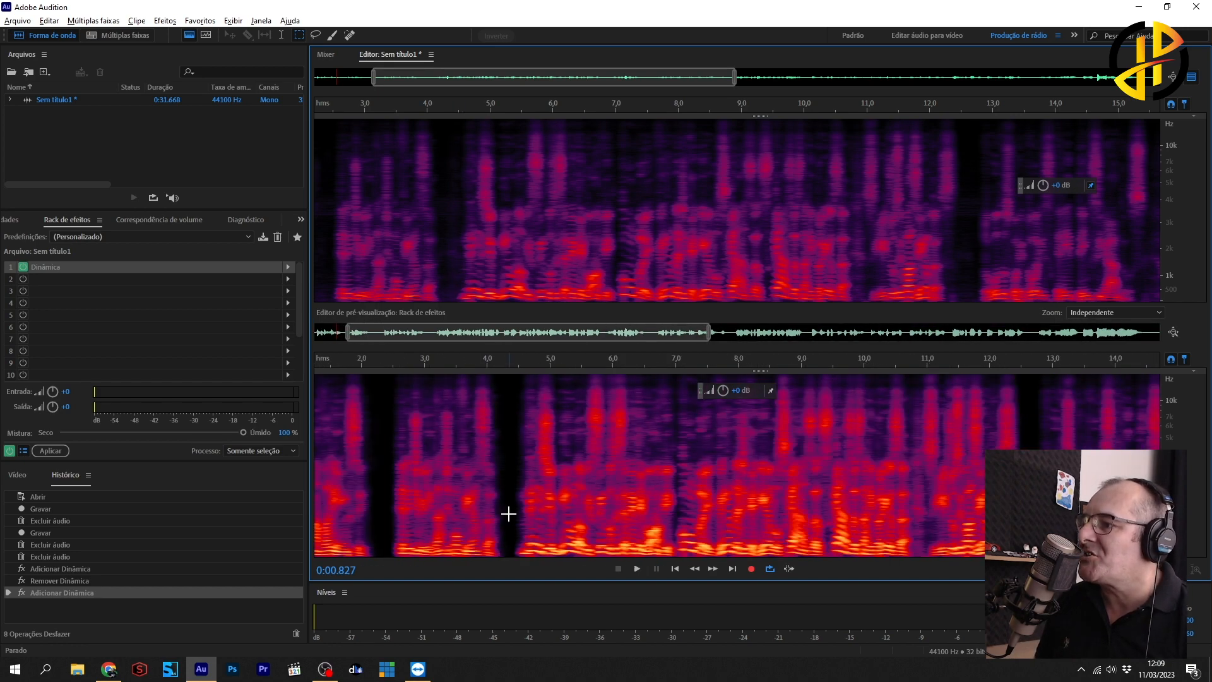
Bypass the Dinâmica effect and mark the gaps near 2.2 s, 4.3 s and 12.5 s in the preview spectrogram to inspect their noise.
left_click(23, 268)
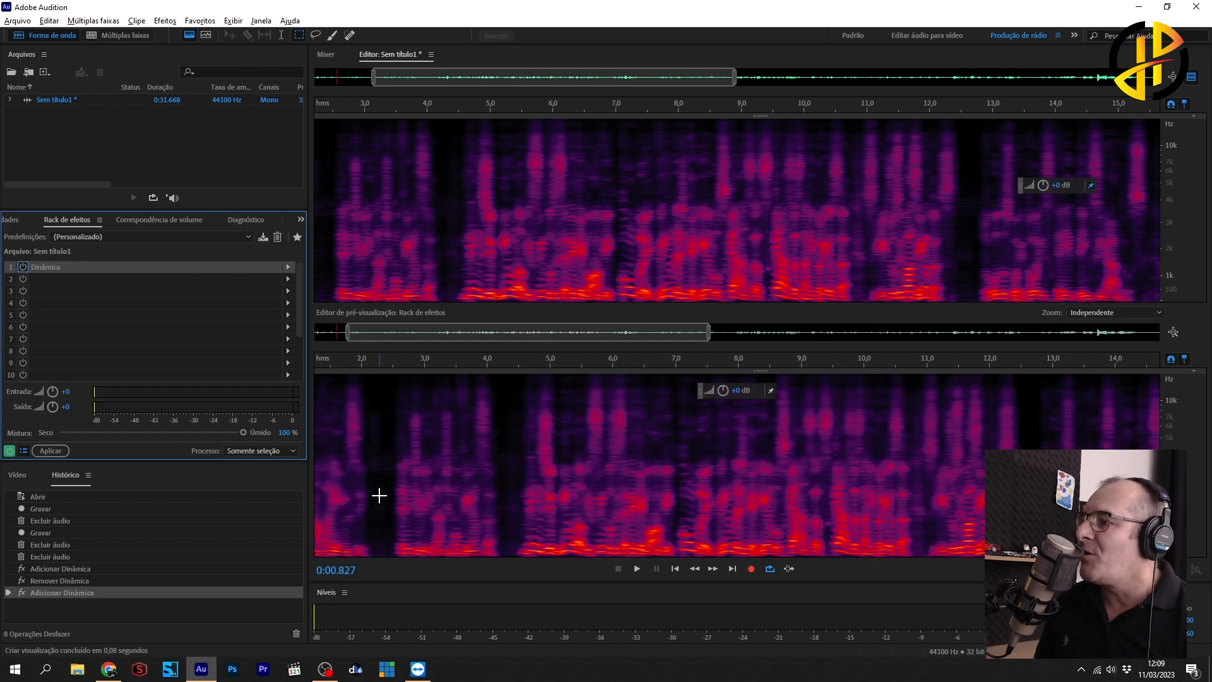
left_click_drag(374, 444, 390, 543)
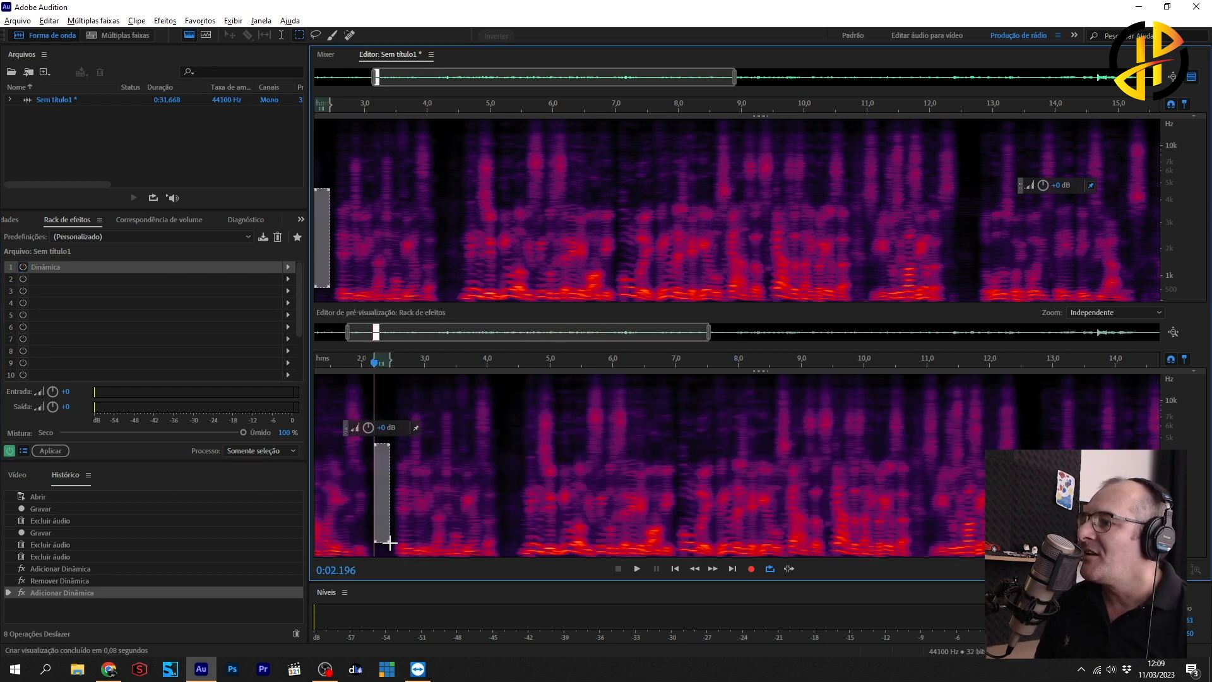
left_click_drag(506, 438, 521, 543)
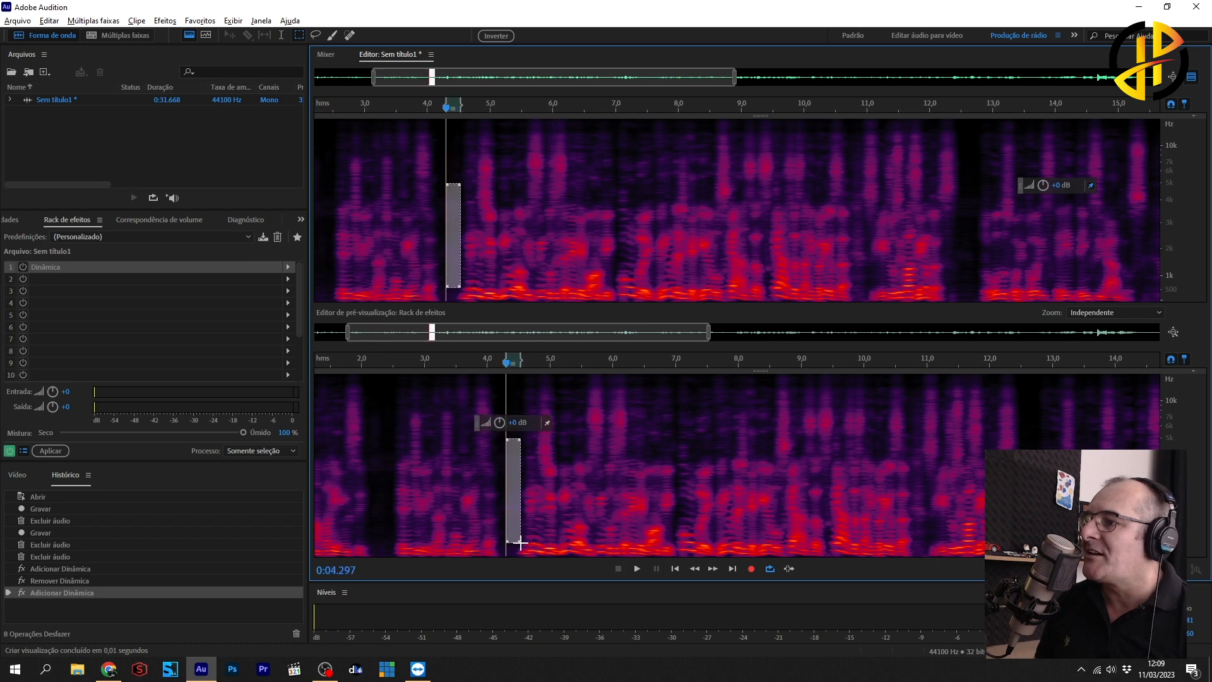
left_click_drag(1022, 451, 1038, 543)
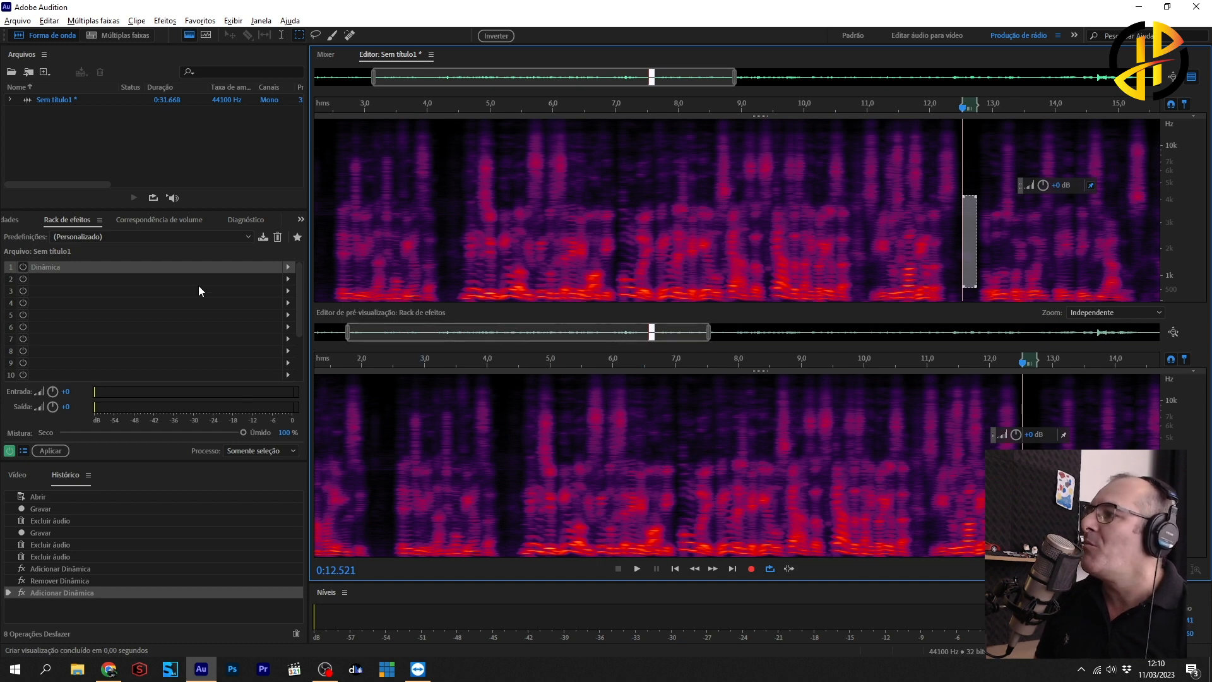
Turn the Dinâmica effect back on, clear the selection and play the recording from about 2.6 s.
left_click(24, 267)
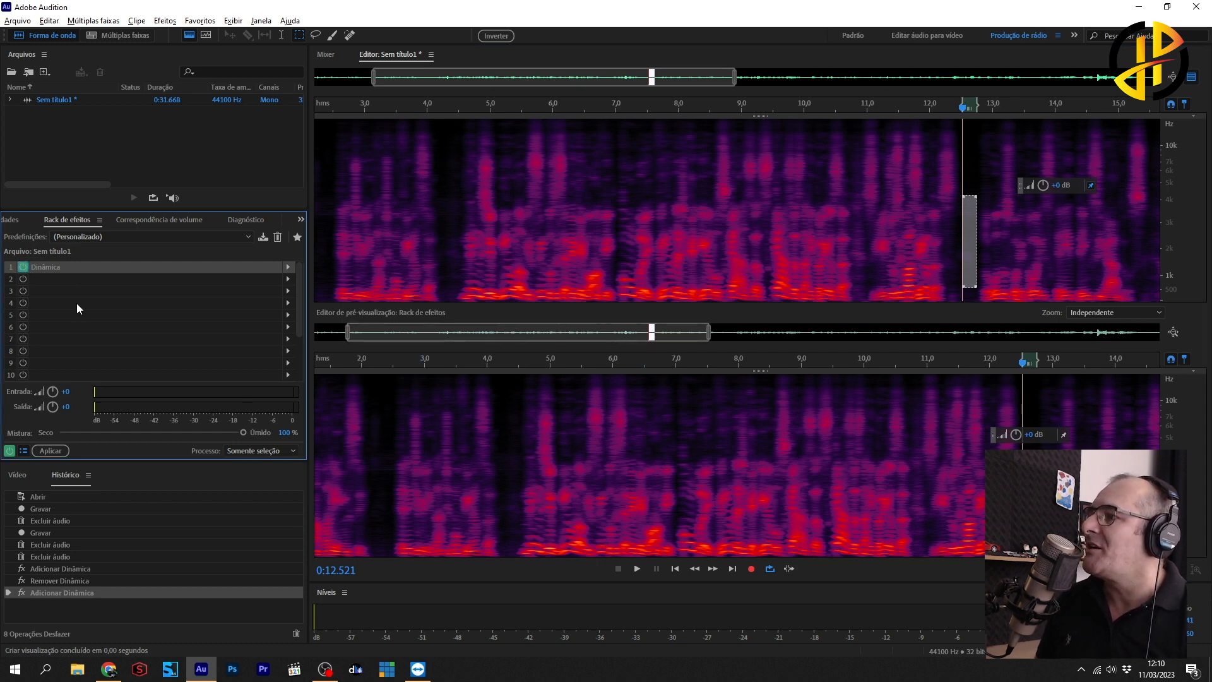
left_click(333, 458)
left_click(337, 181)
key("space")
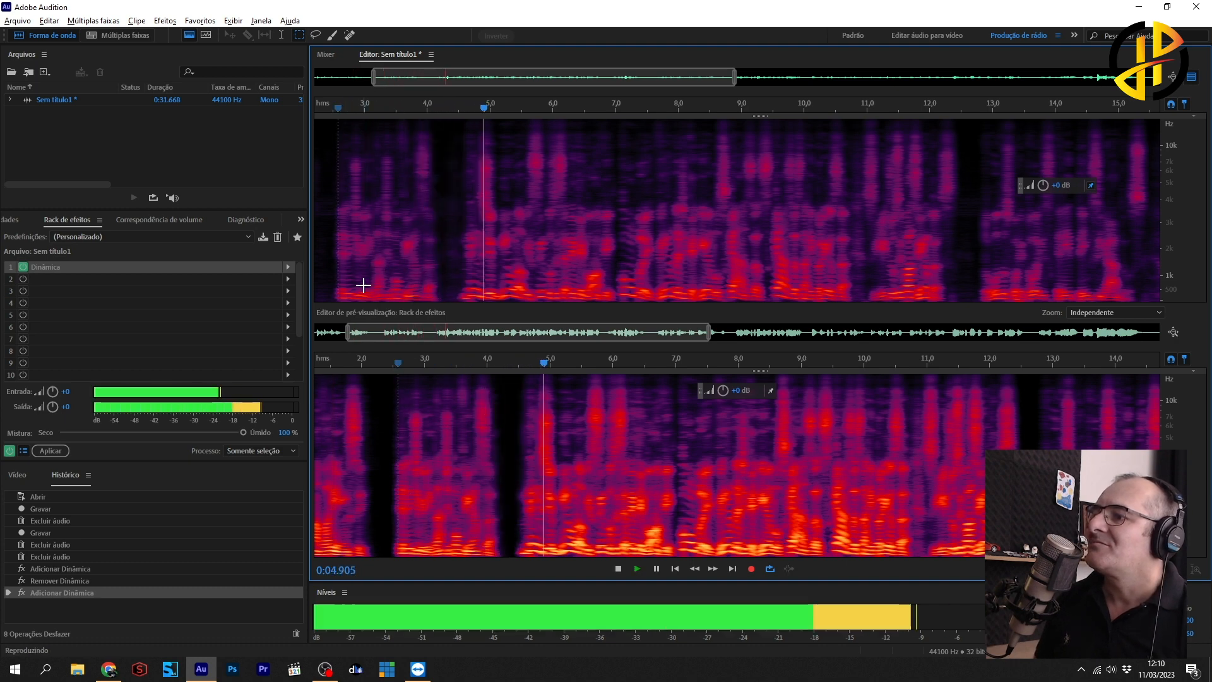
Reopen the Dinâmica settings and return both editors to the waveform display.
double_click(99, 267)
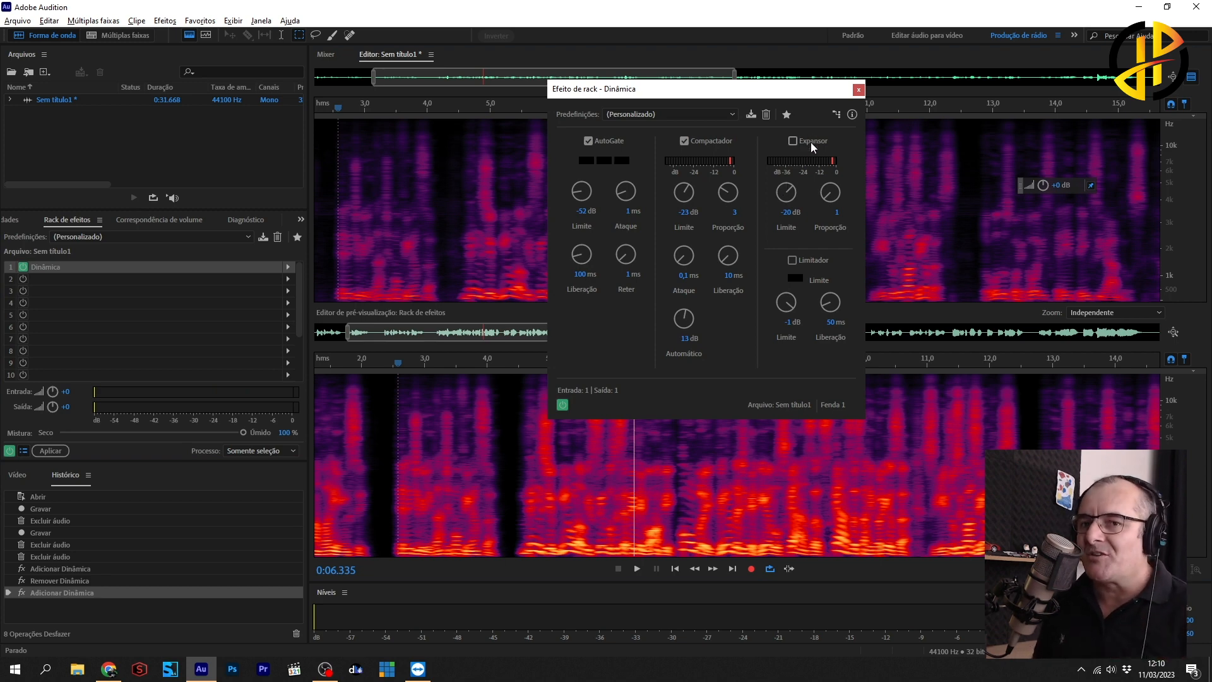
key("shift+d")
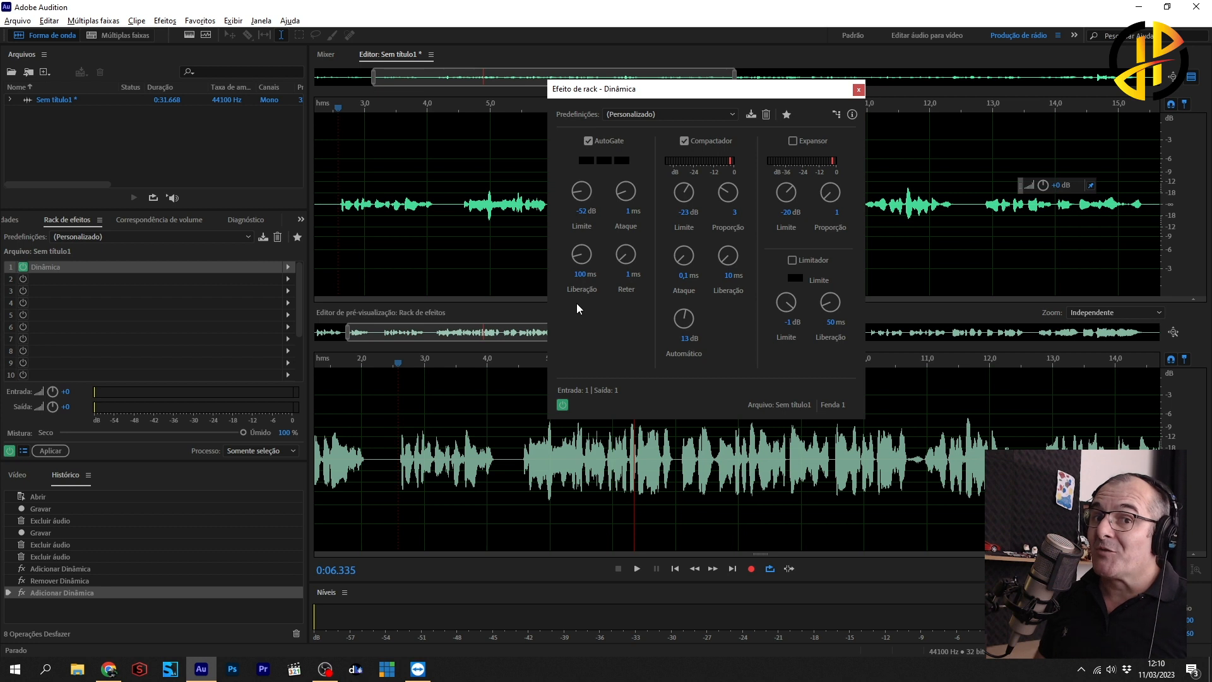